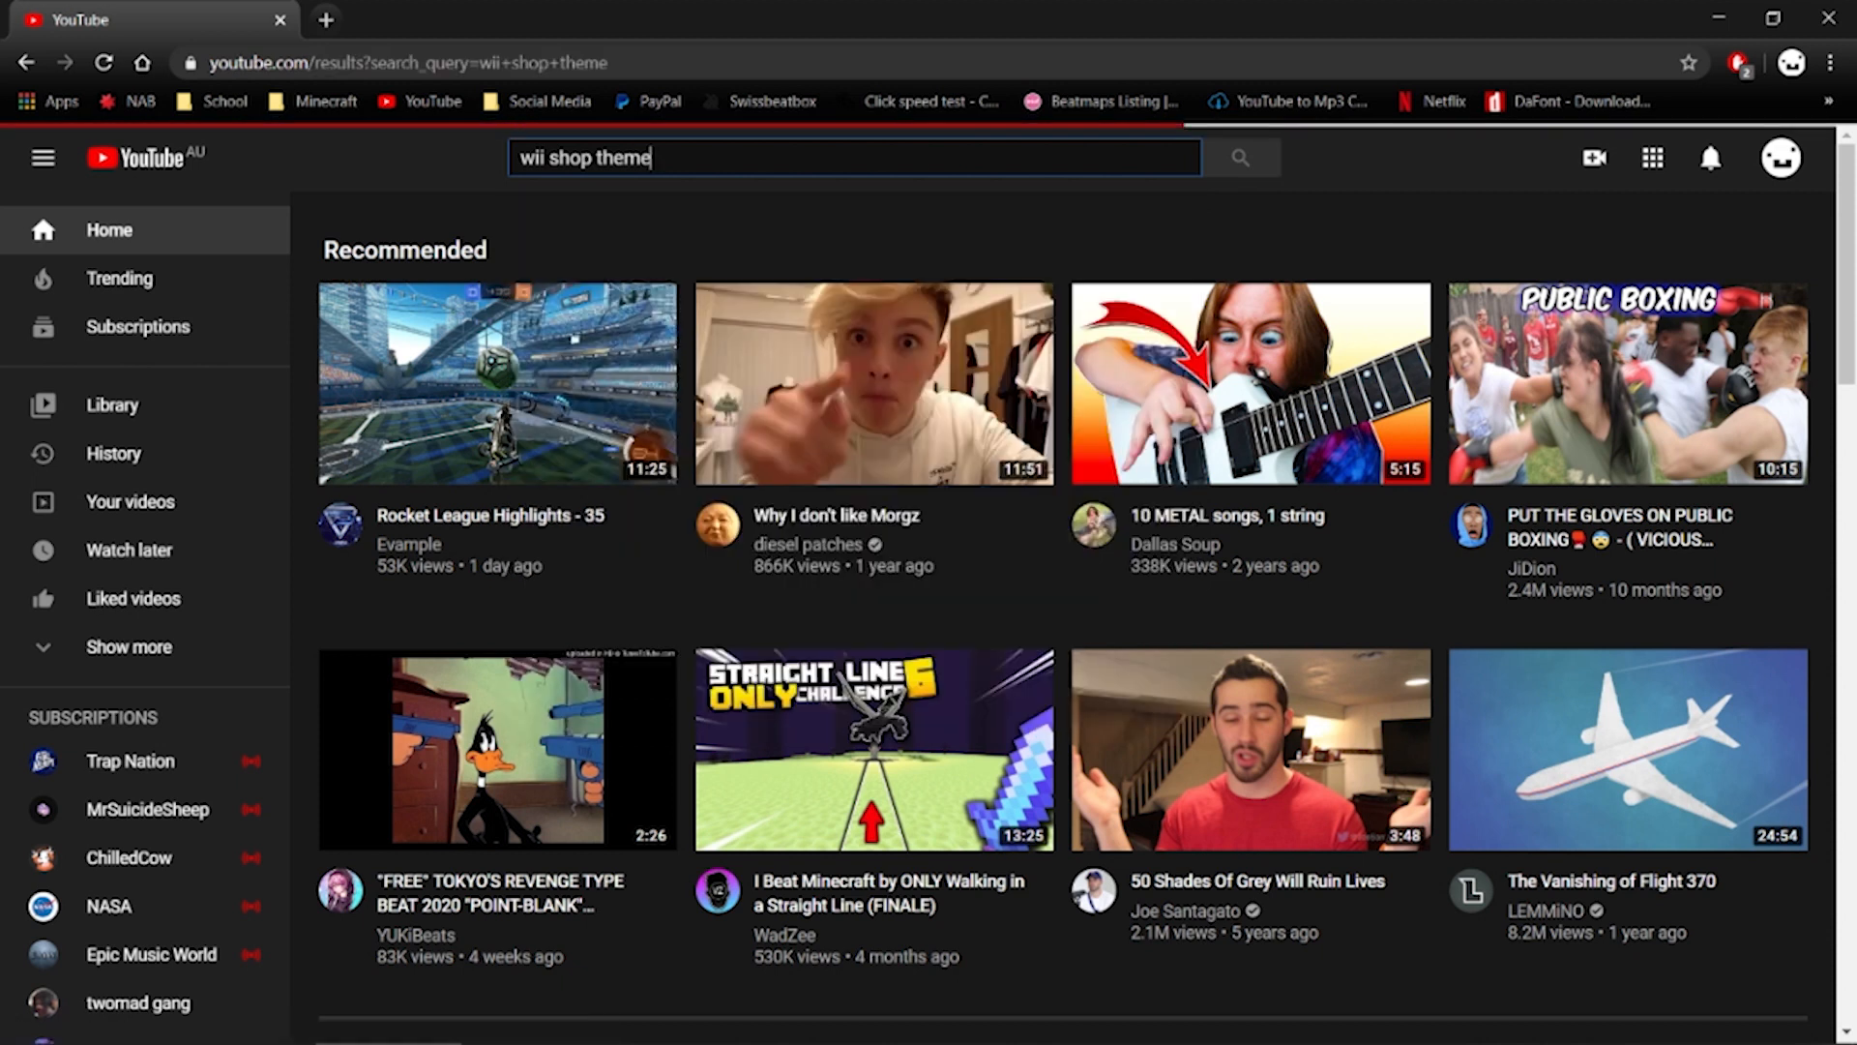
Copy the URL of the Wii Shop Channel Main Theme video and open the YouTube to Mp3 converter in a new tab
left_click(655, 656)
left_click(528, 559)
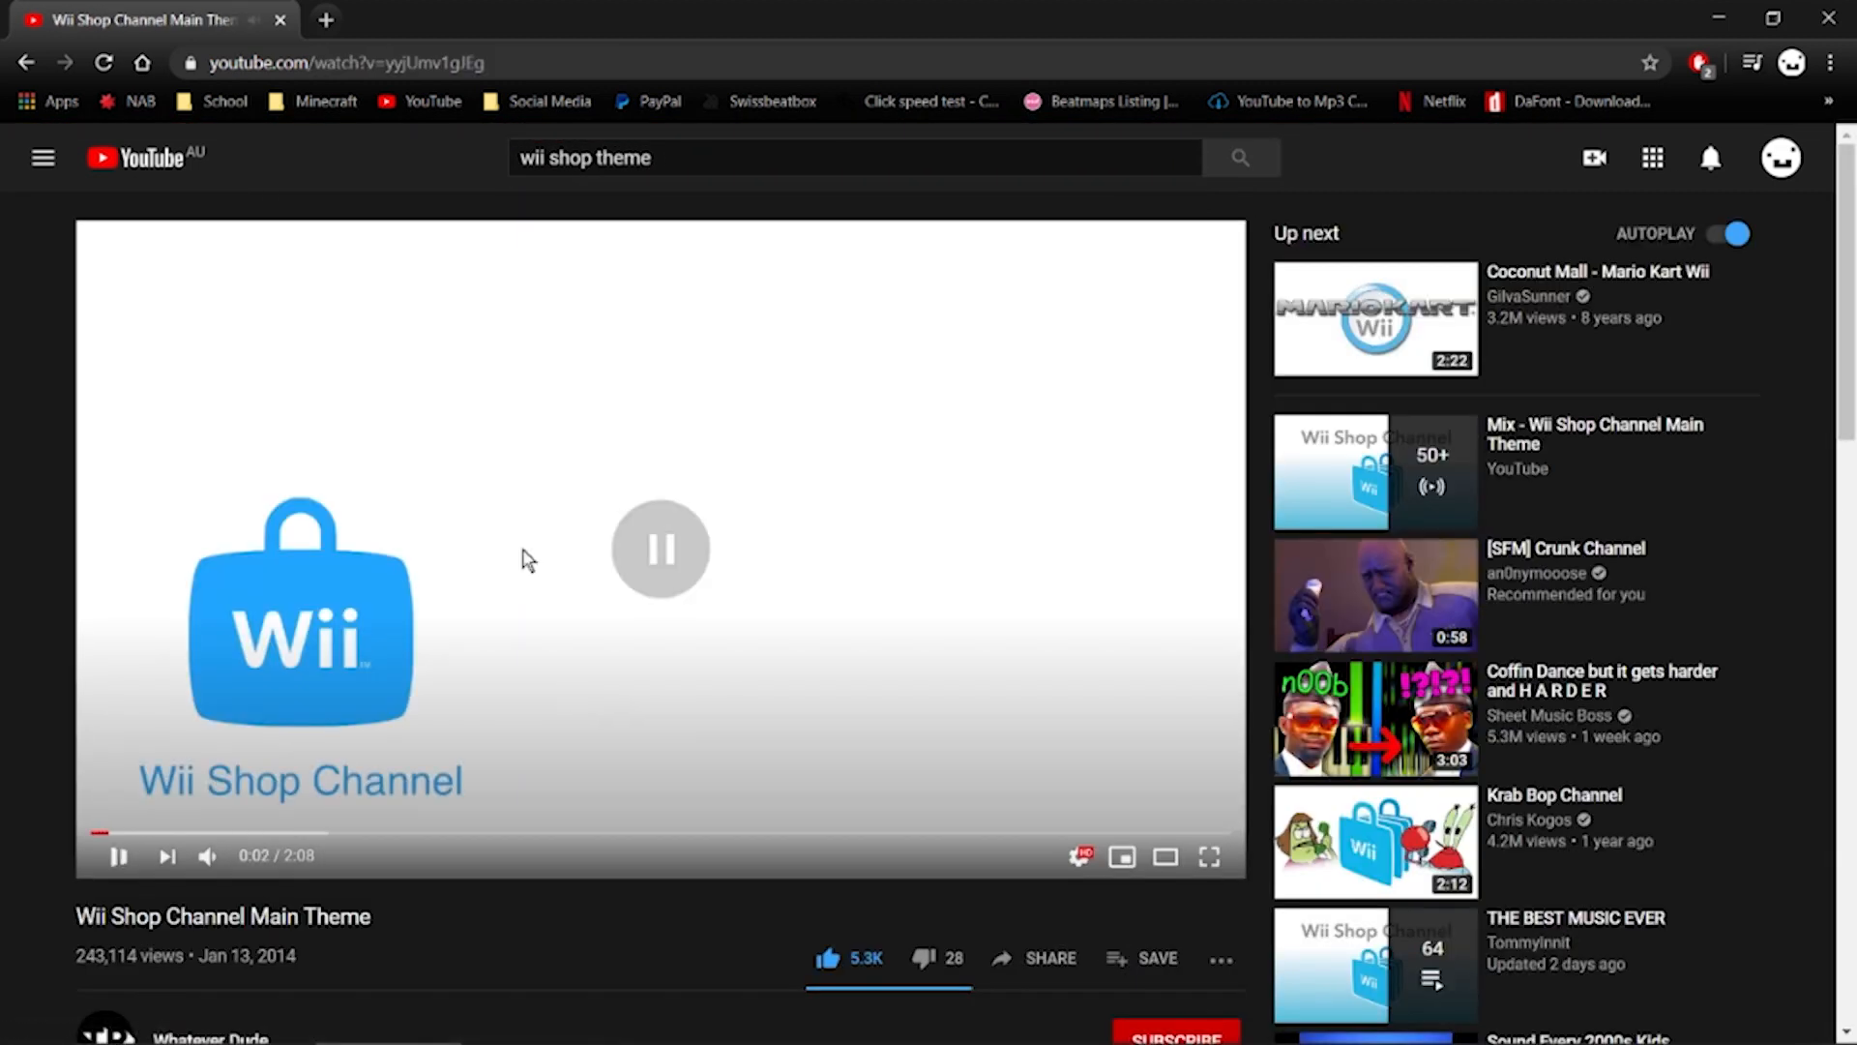
left_click(349, 62)
left_click(326, 19)
left_click(1292, 100)
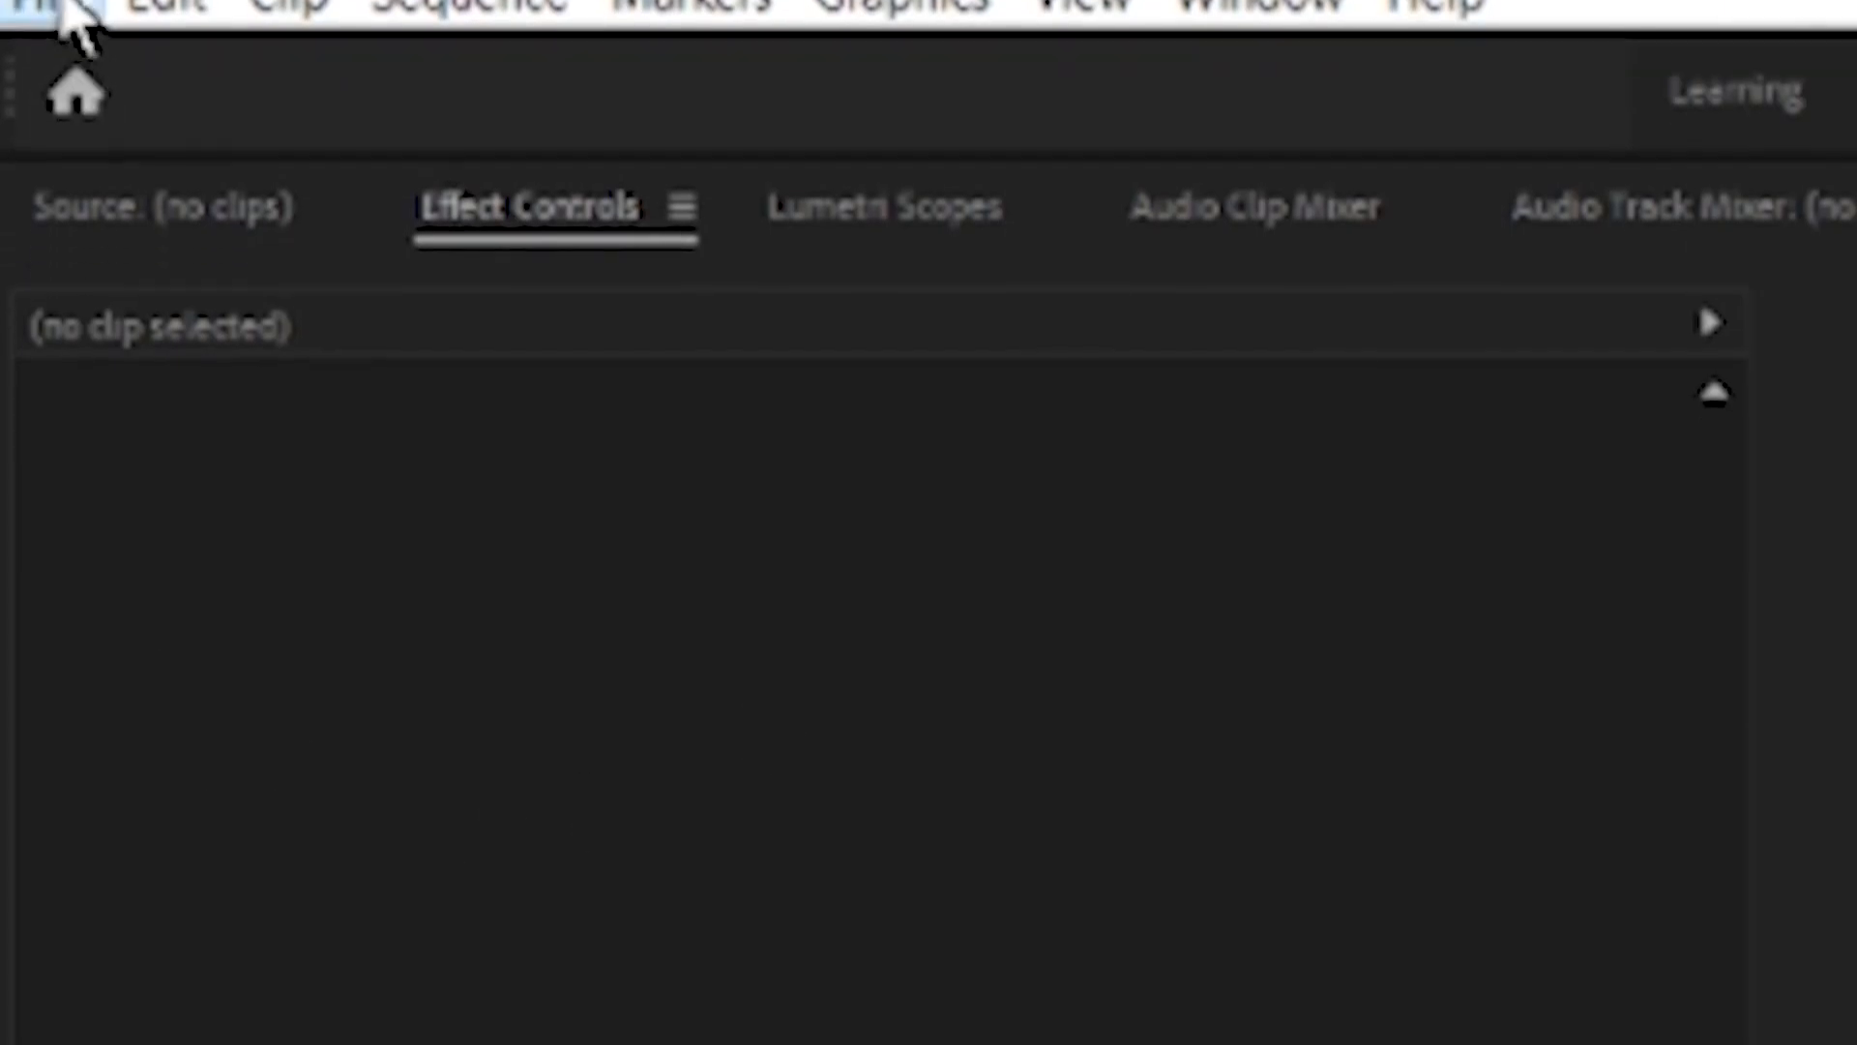
Switch to Premiere Pro, import the Wii Shop Channel Main Theme MP3 from the Music folder and create a sequence from it
left_click(78, 29)
left_click(374, 448)
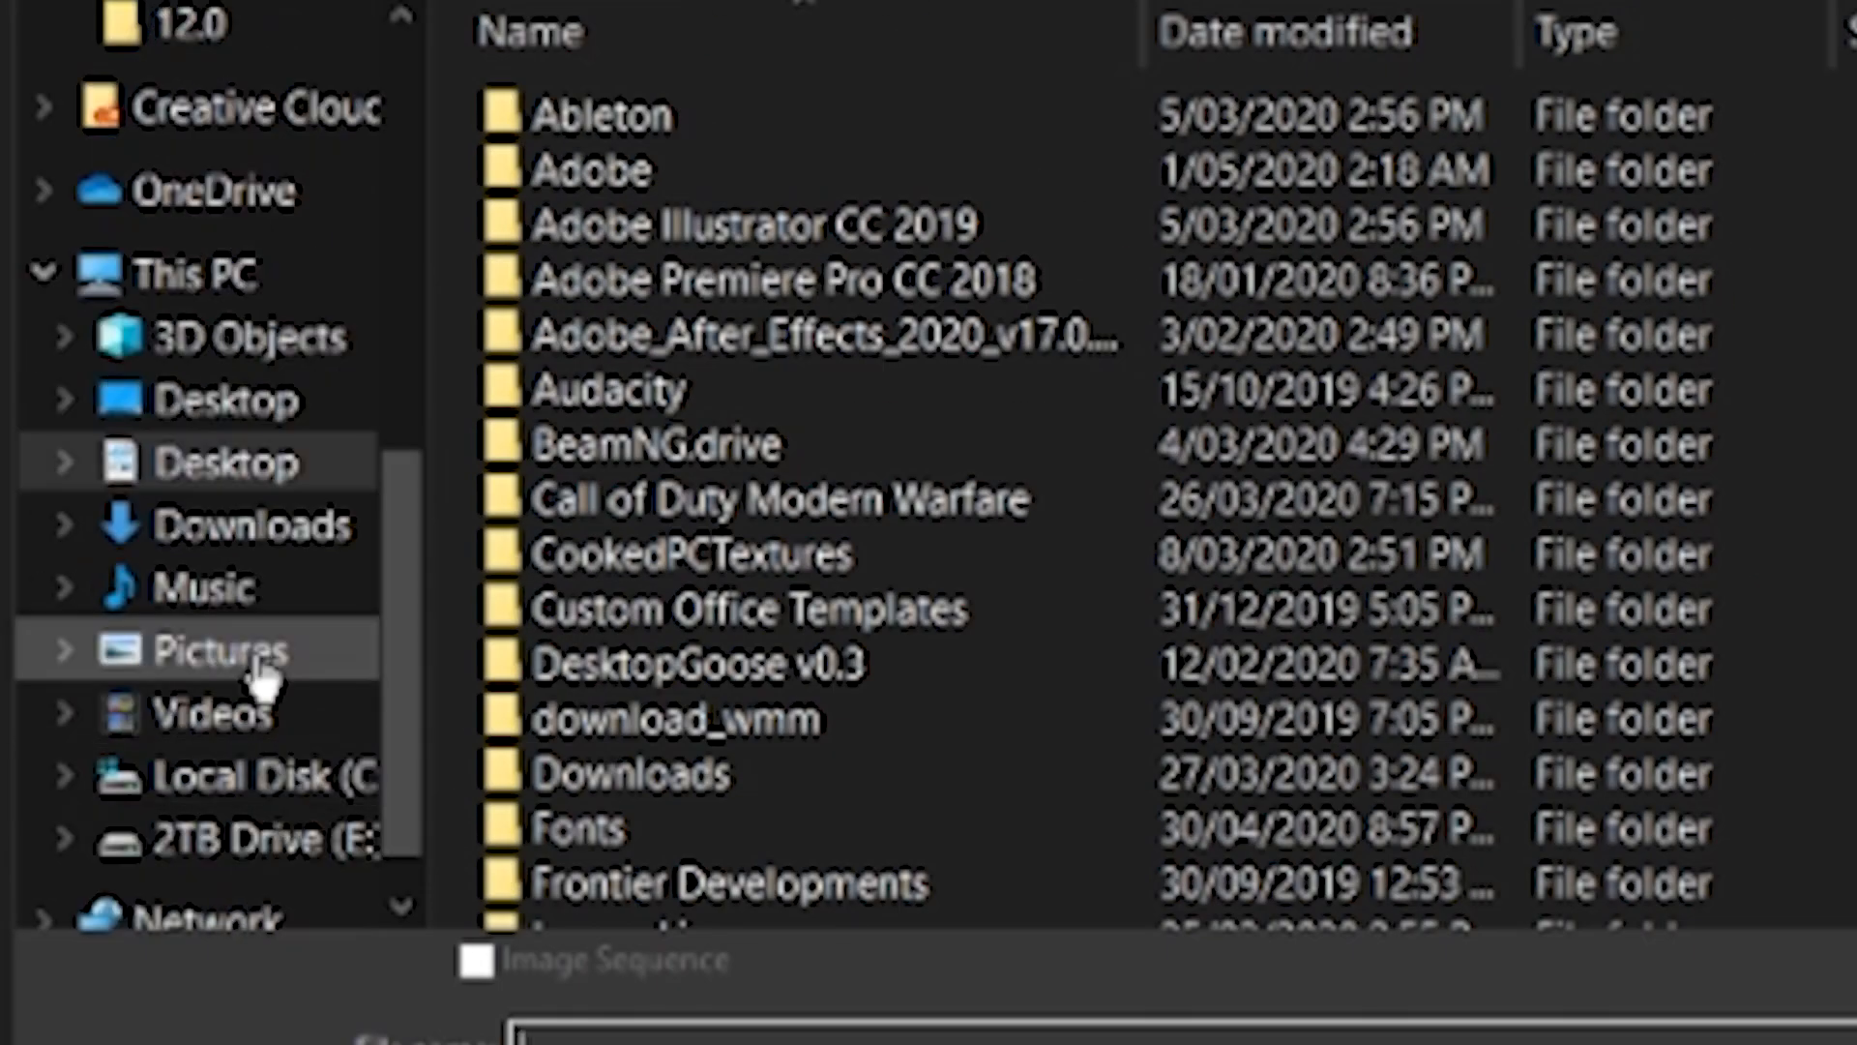
left_click(208, 587)
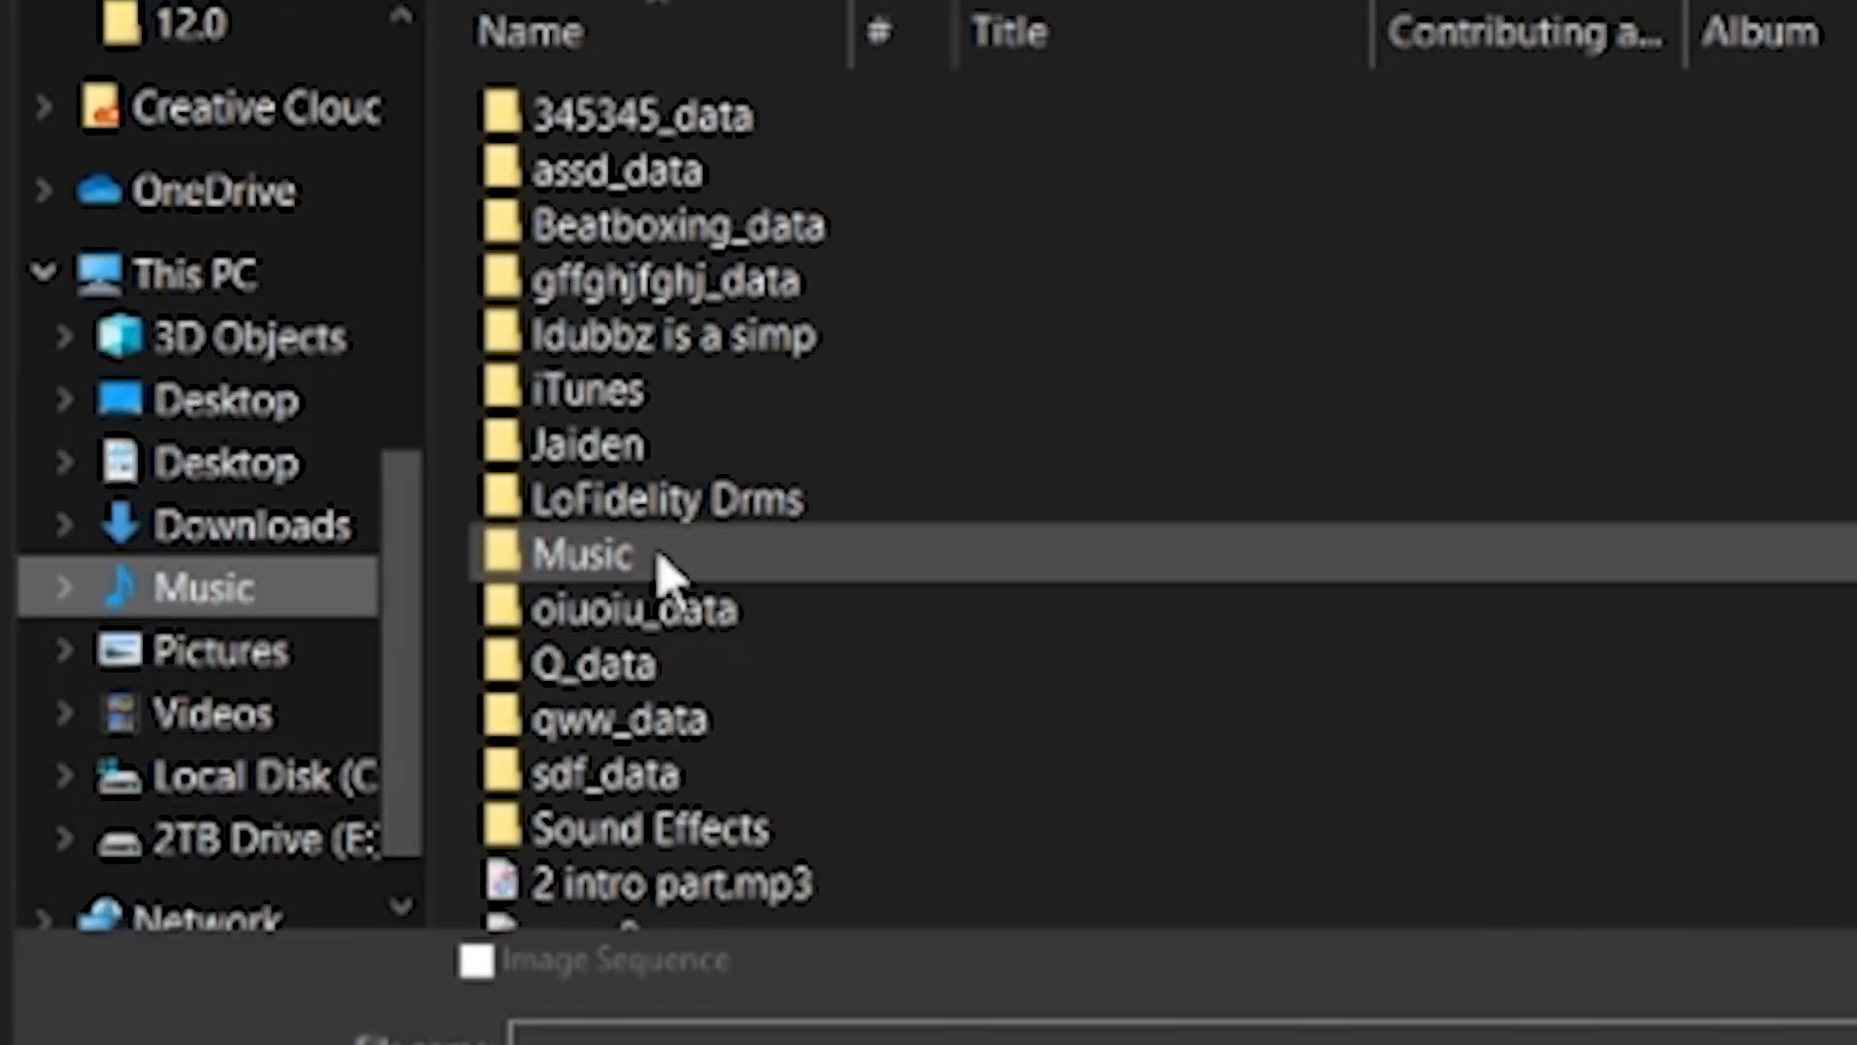
scroll(968, 677, "down", 10)
left_click(760, 788)
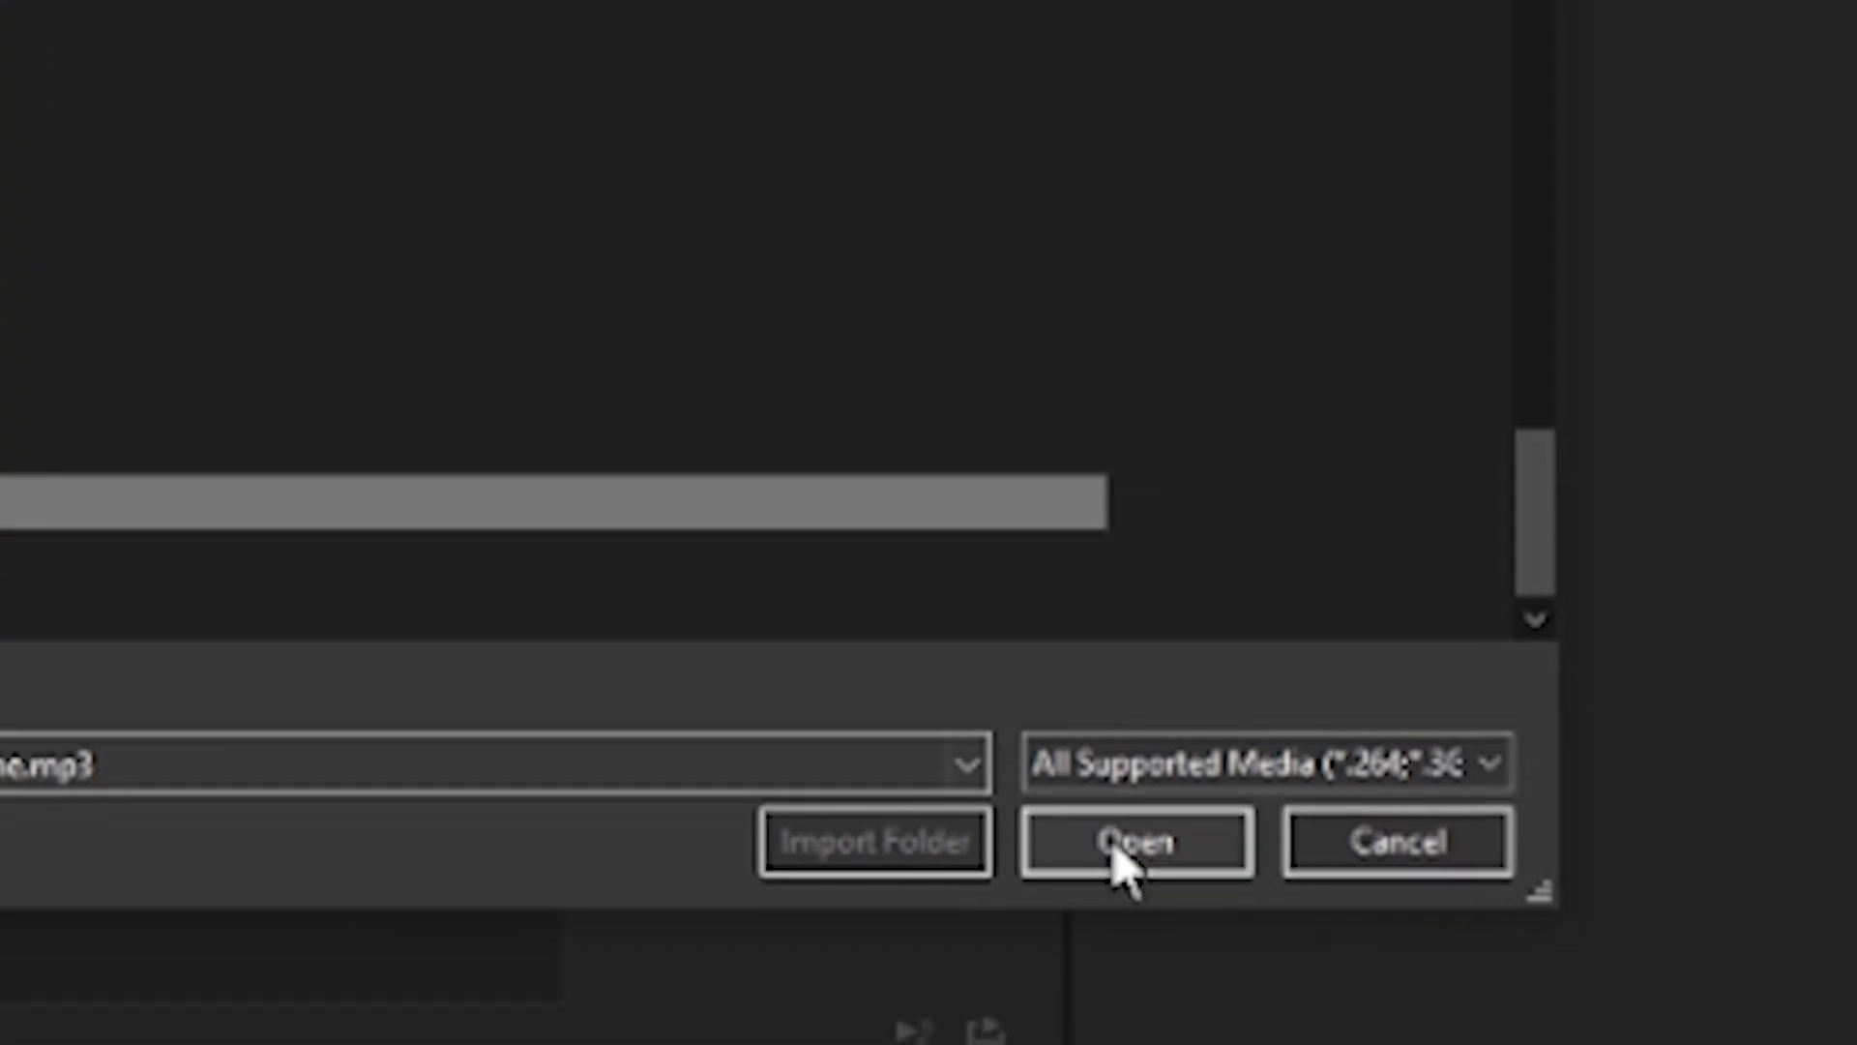
left_click(1683, 1020)
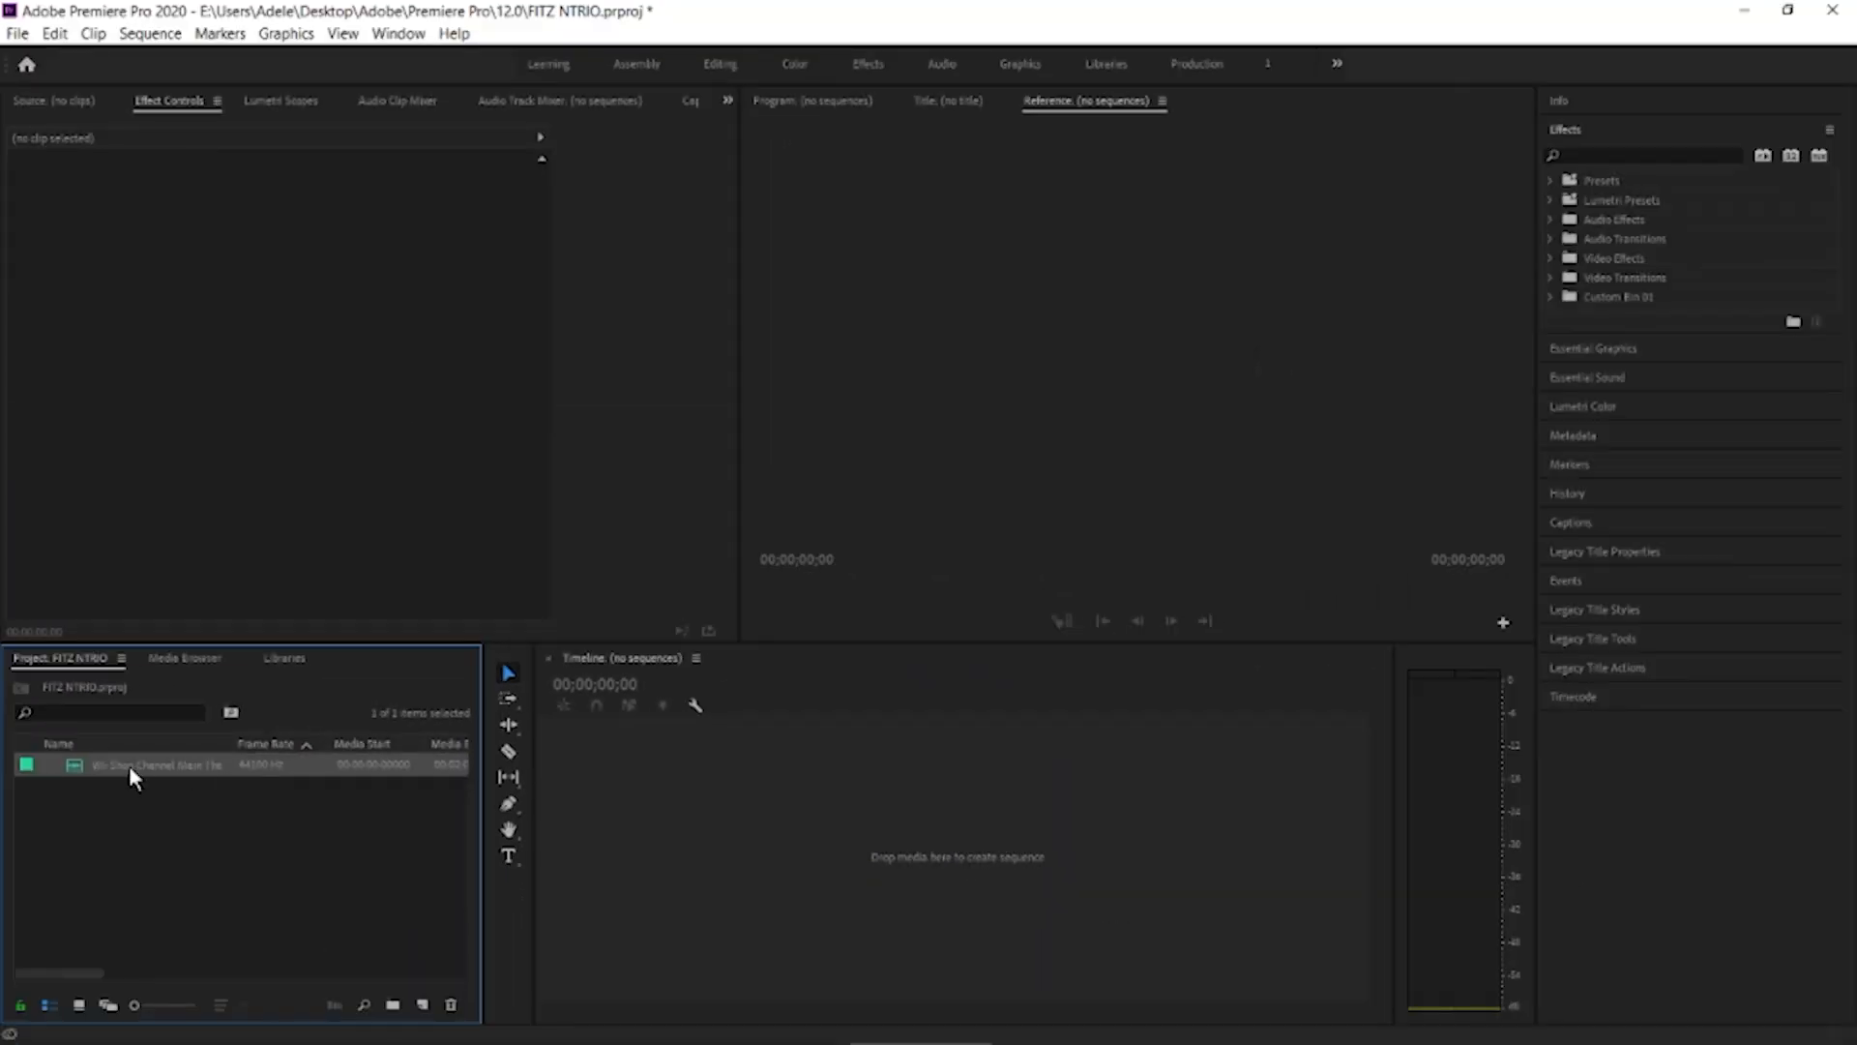
left_click_drag(674, 850, 672, 850)
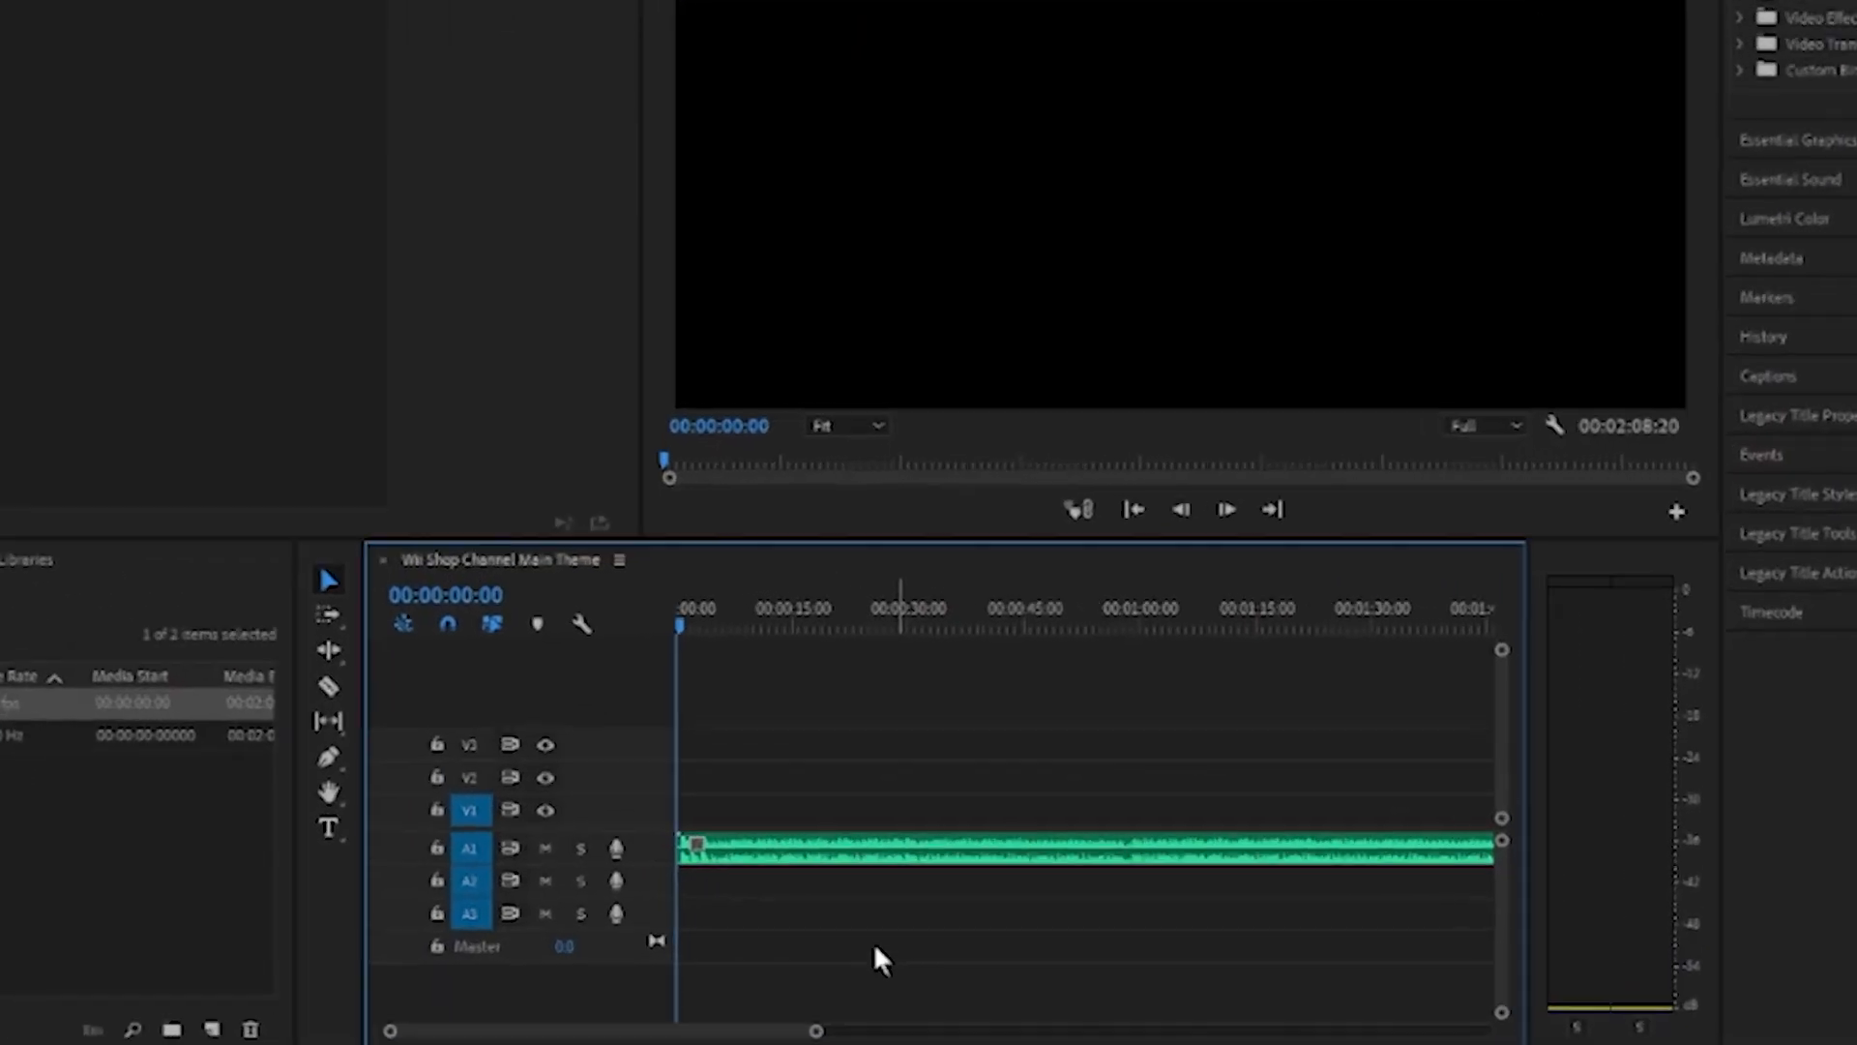
scroll(852, 832, "down", 5)
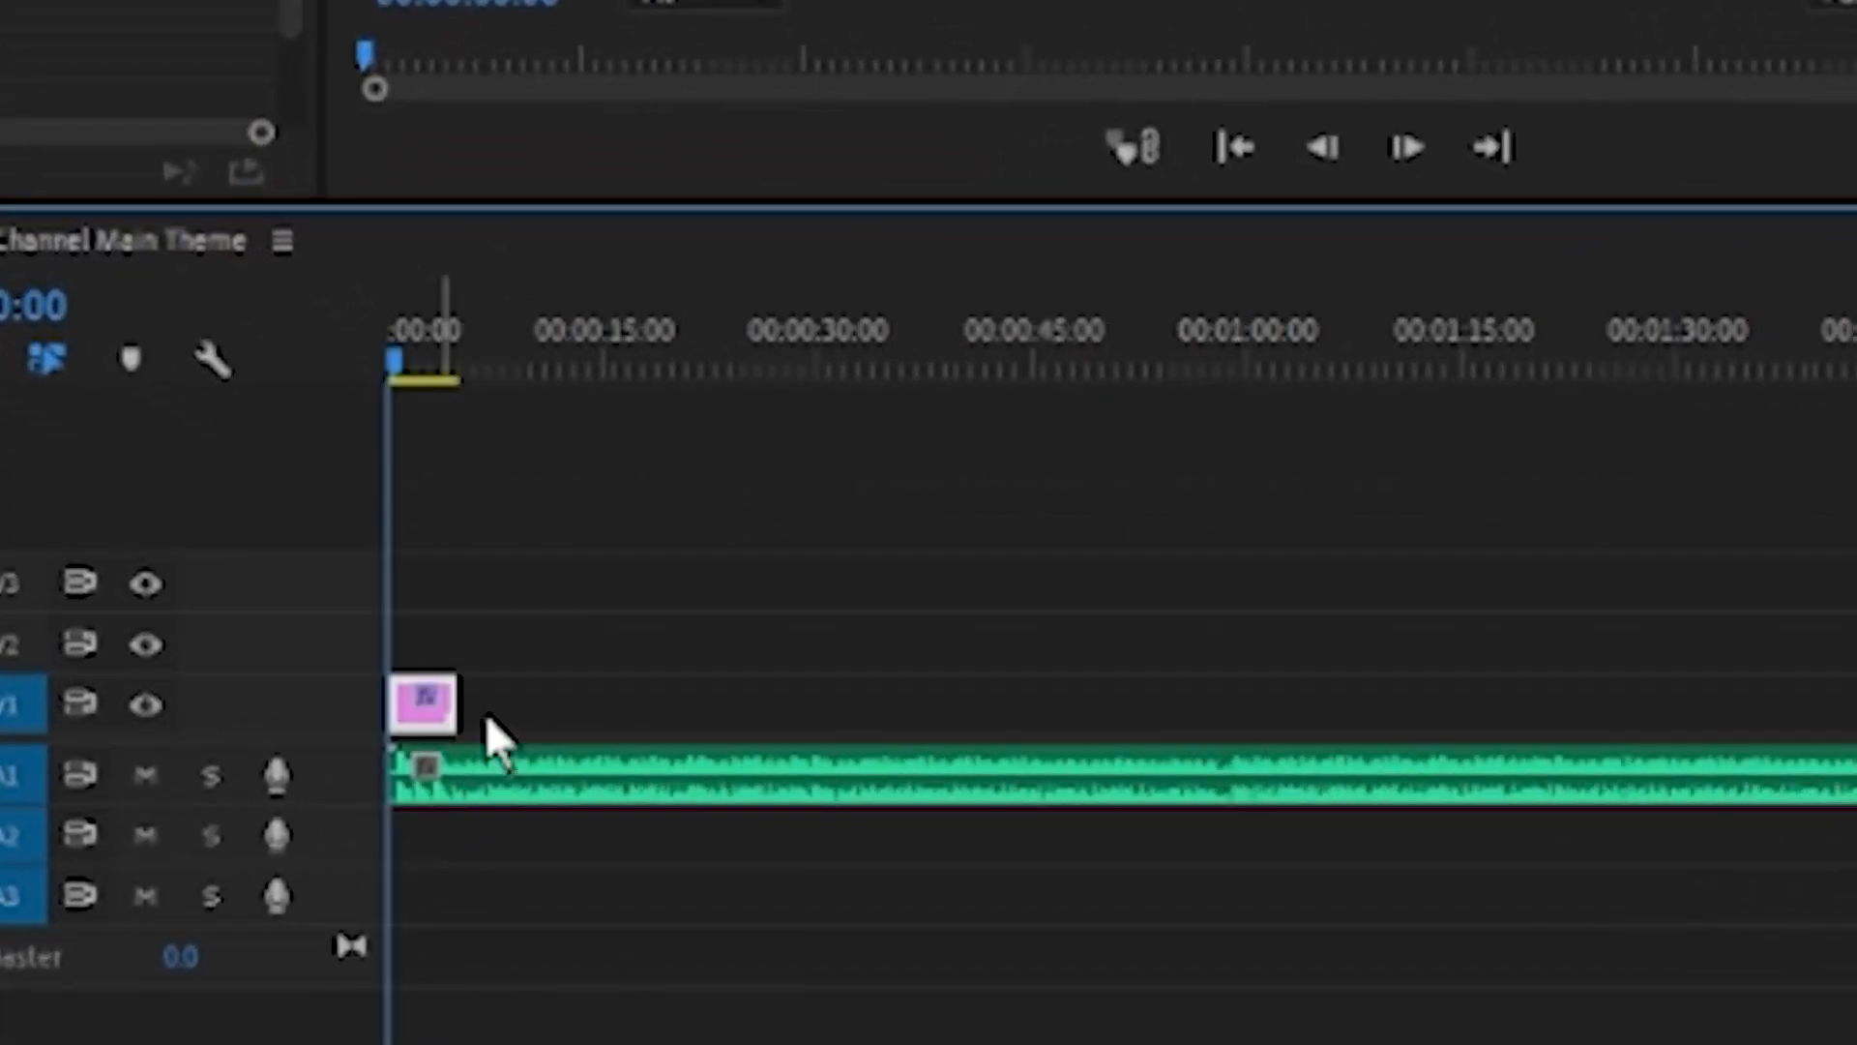
Add a text layer on V1 at the start of the sequence and trim its clip to about 7 seconds
left_click_drag(454, 711, 1659, 764)
scroll(1669, 779, "down", 2)
scroll(1596, 772, "up", 2)
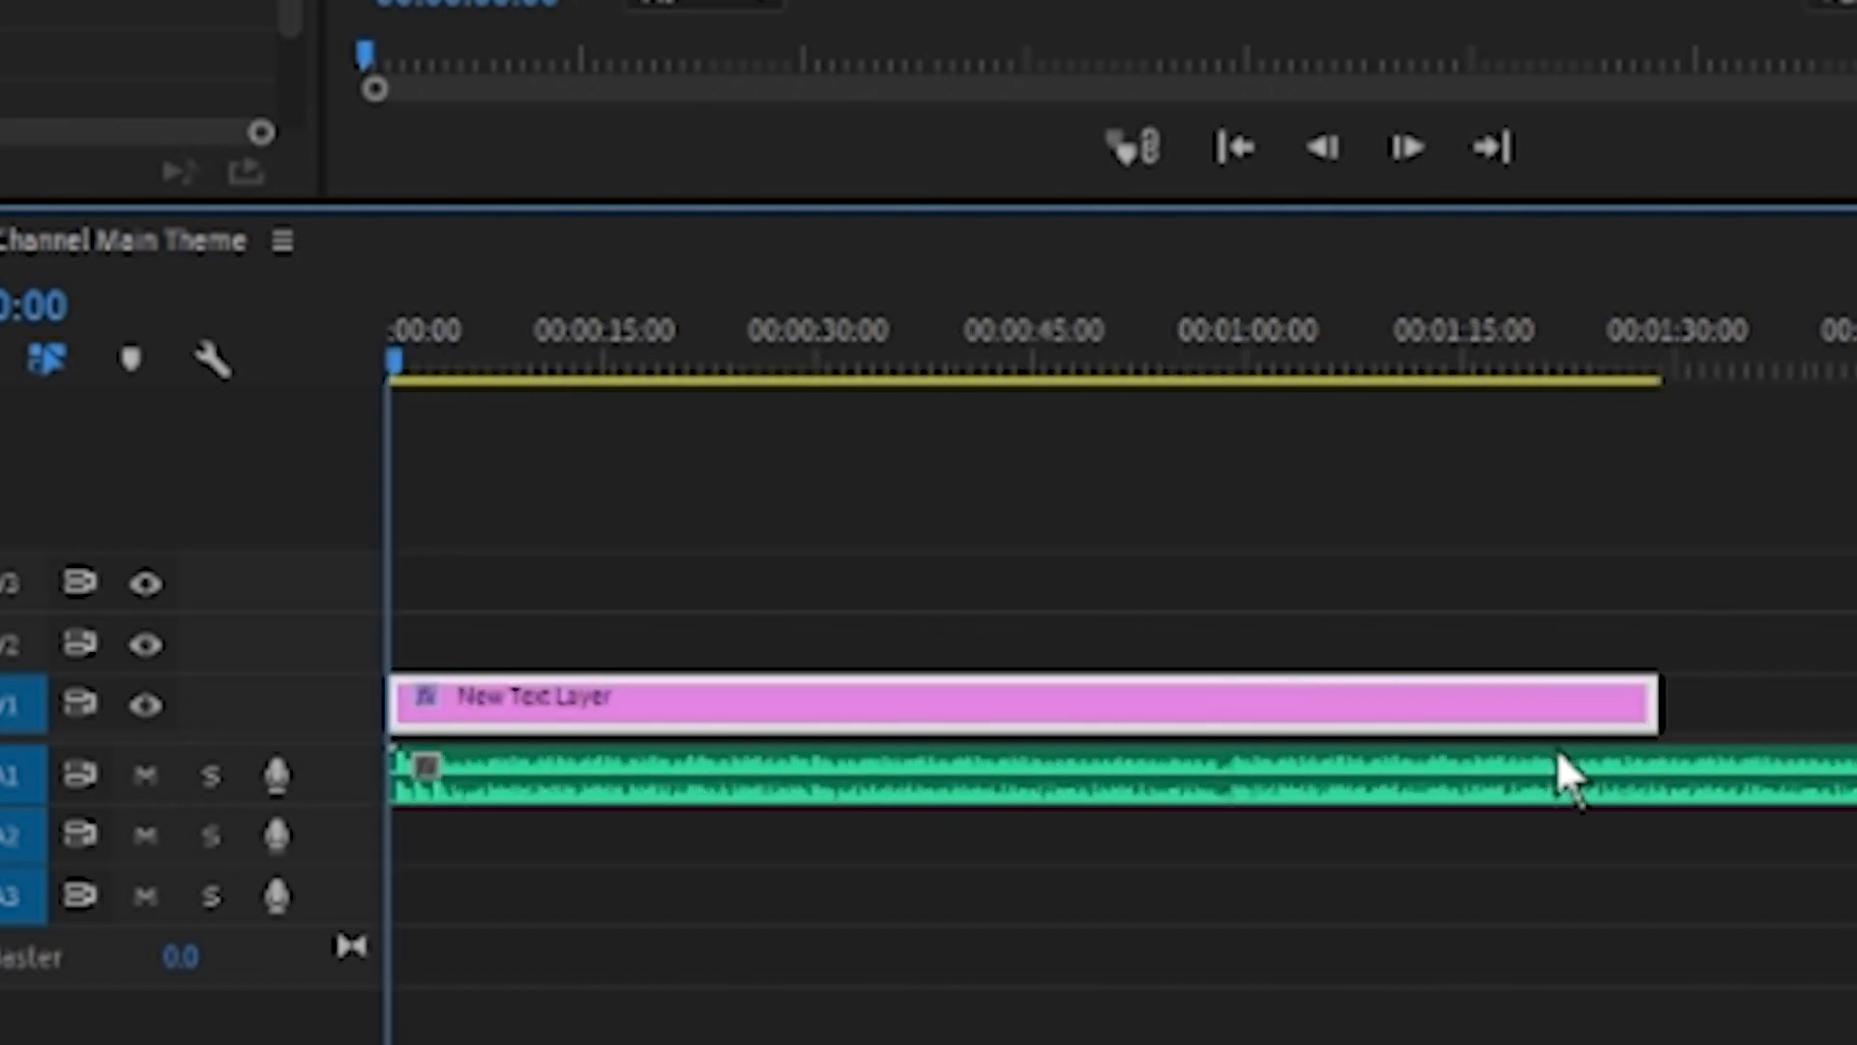
left_click_drag(1674, 699, 512, 856)
key("equal")
key("equal")
key("equal")
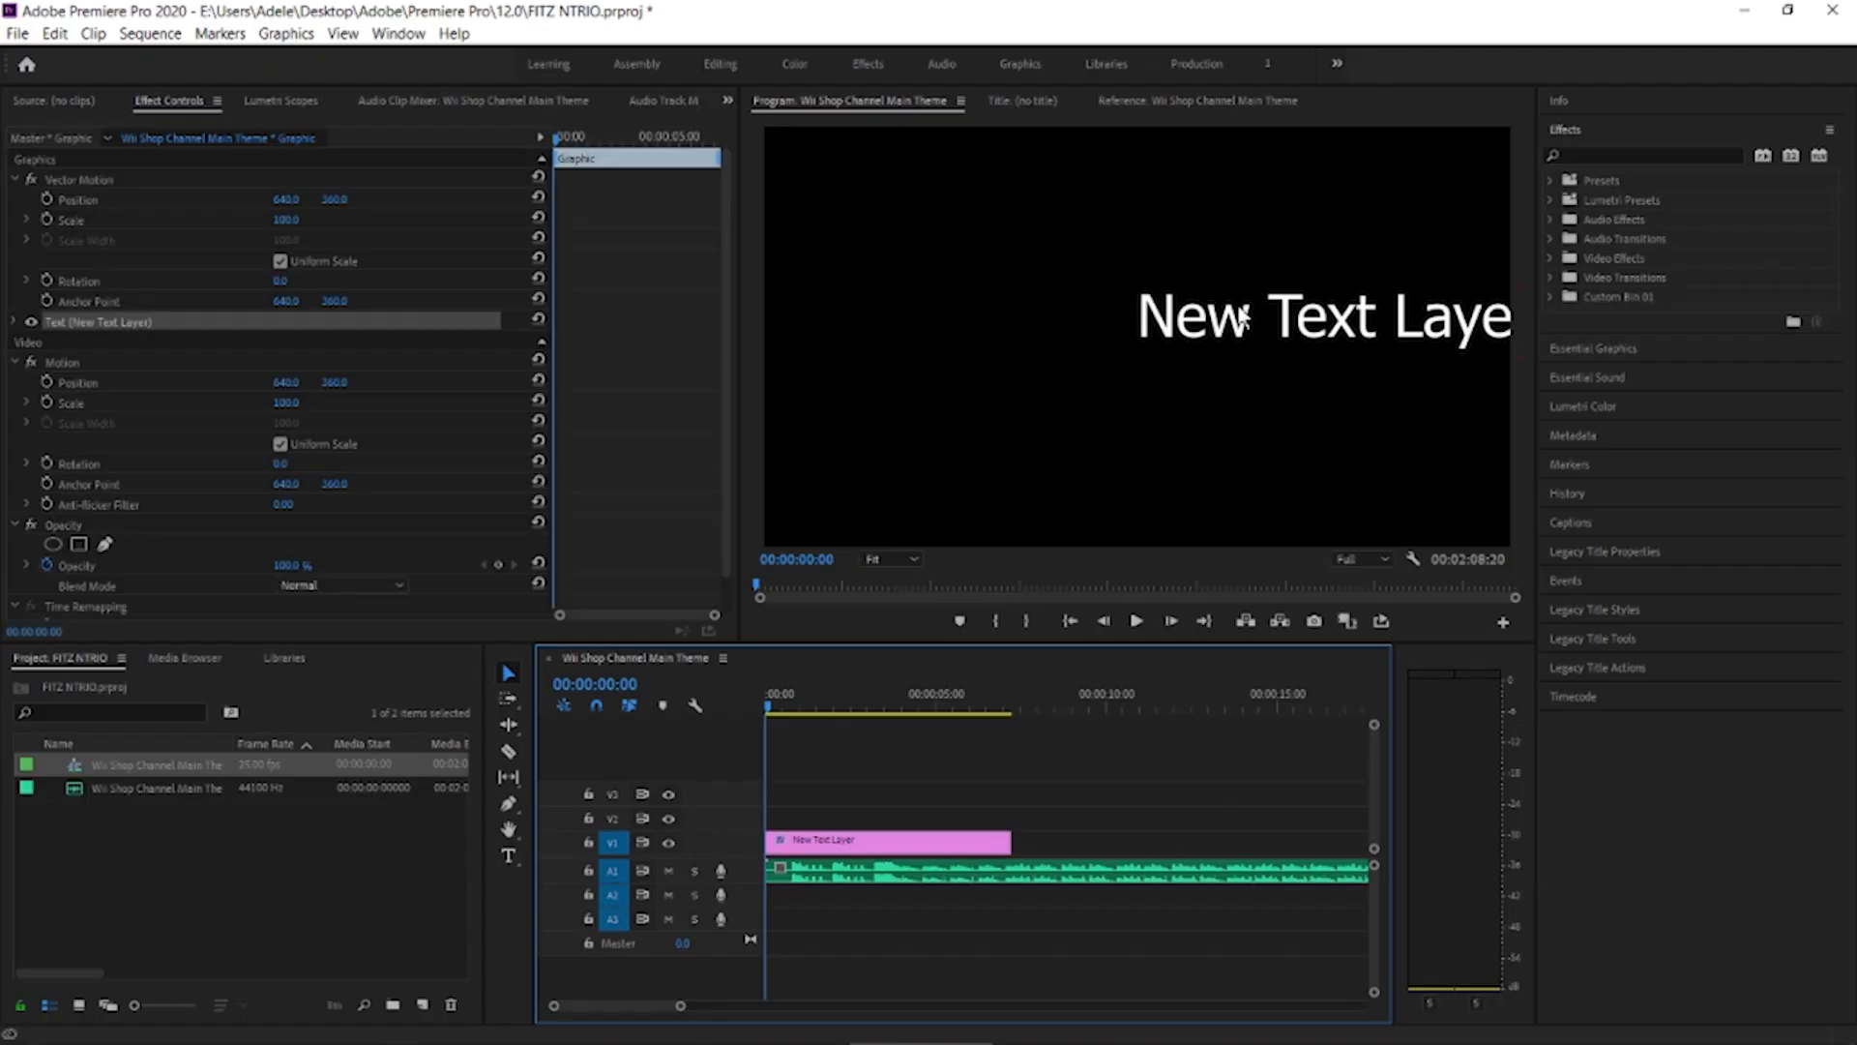
Move the text layer to the middle of the frame, select its text and align it to the horizontal centre
left_click_drag(1245, 319, 1049, 332)
double_click(1049, 331)
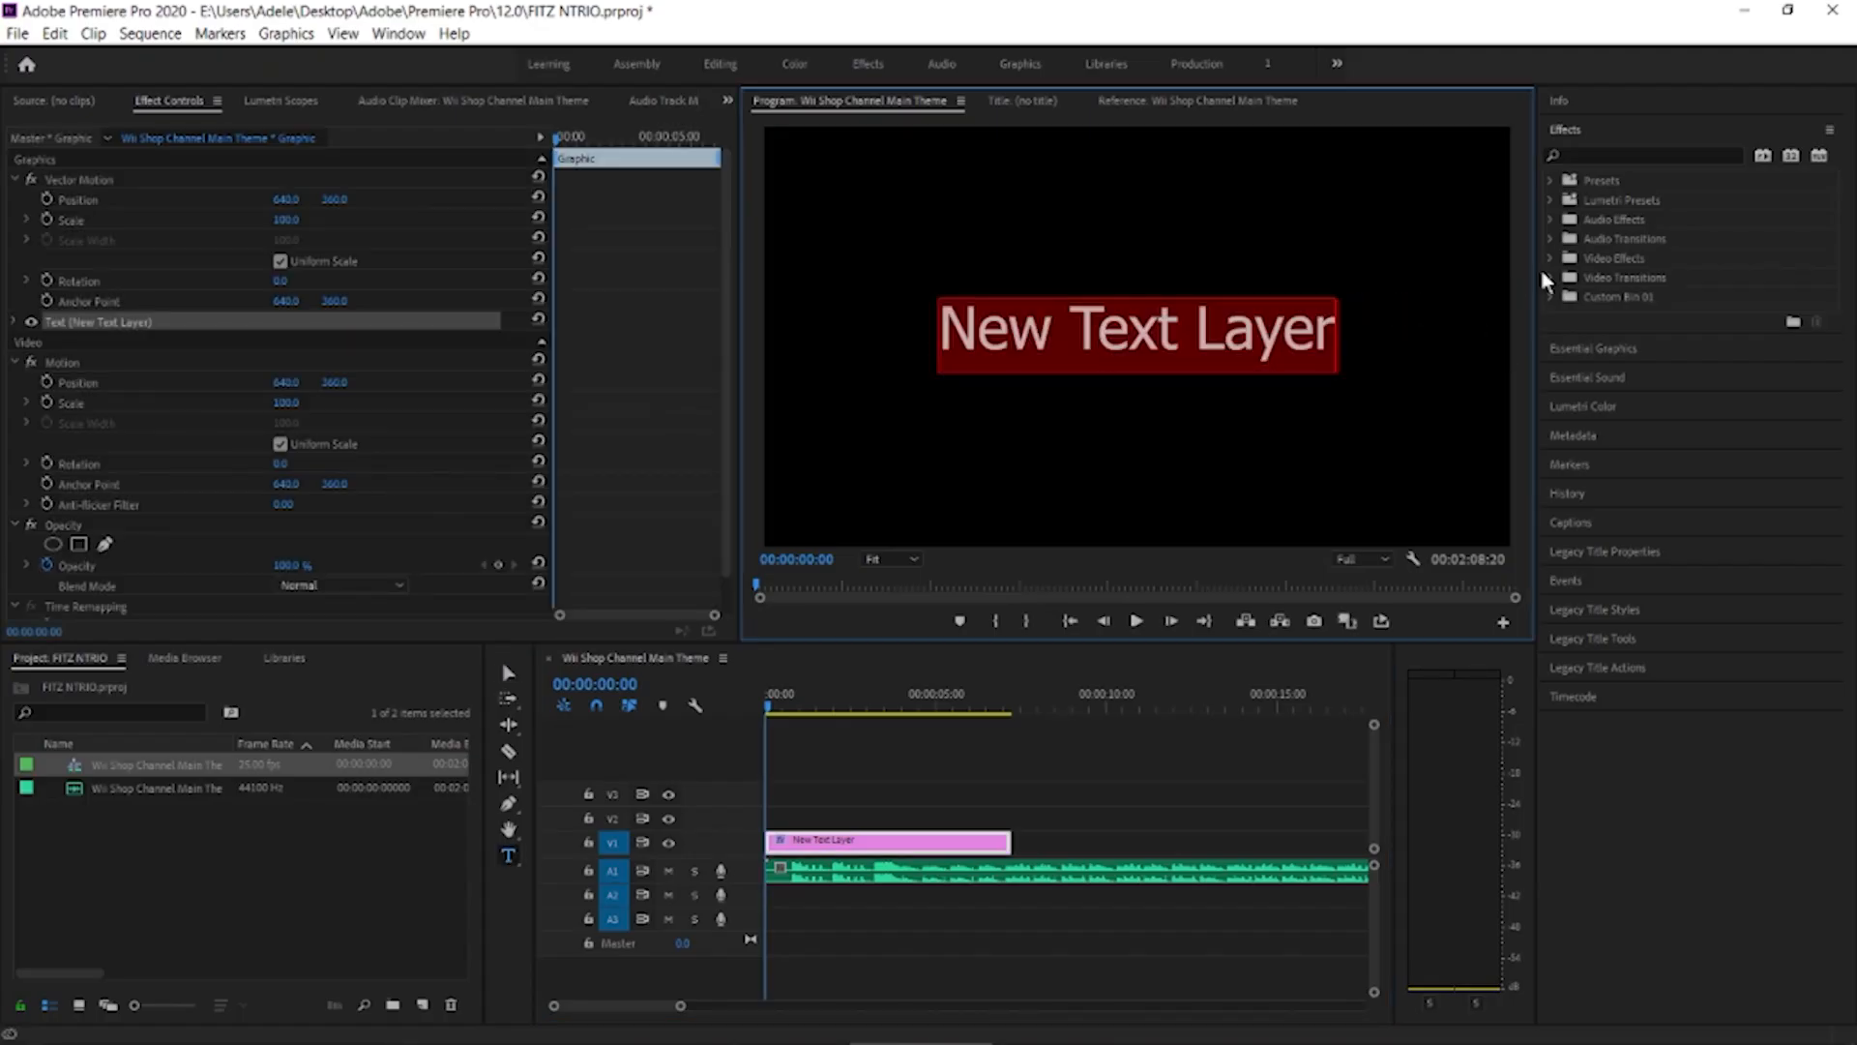
left_click(1590, 351)
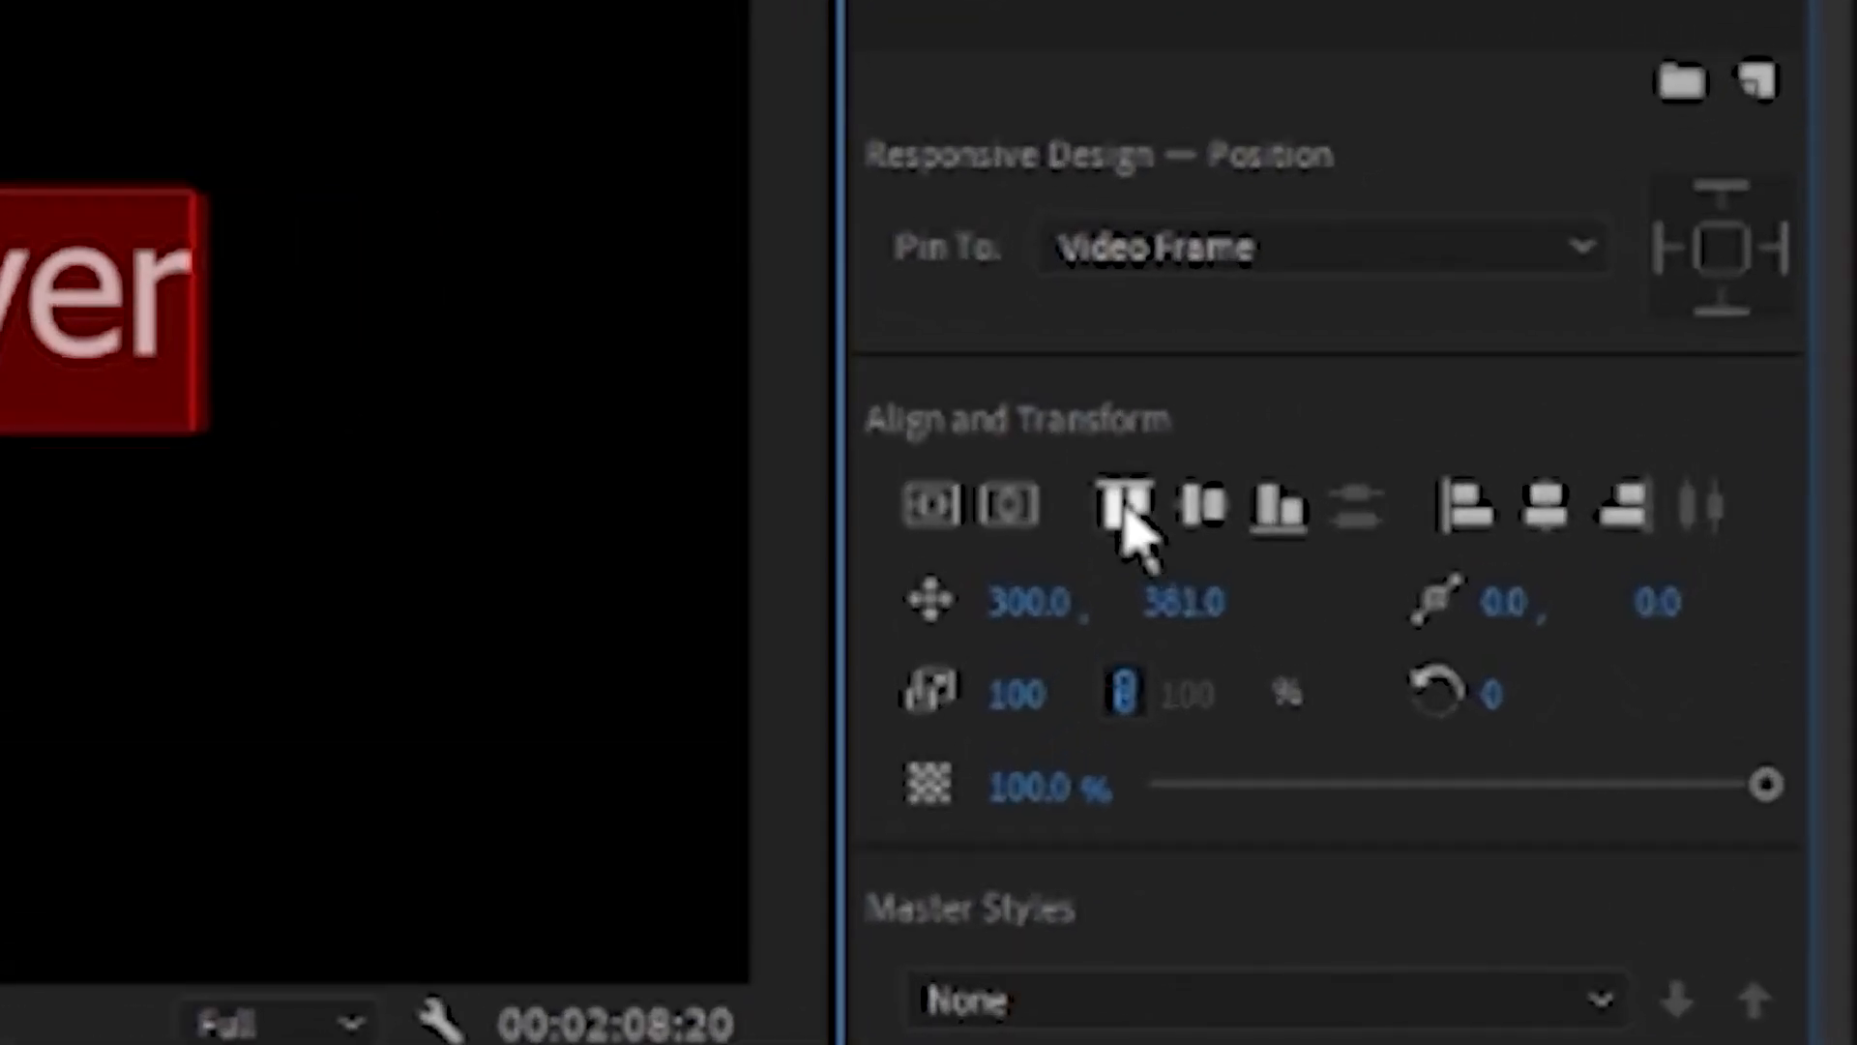
left_click(1545, 508)
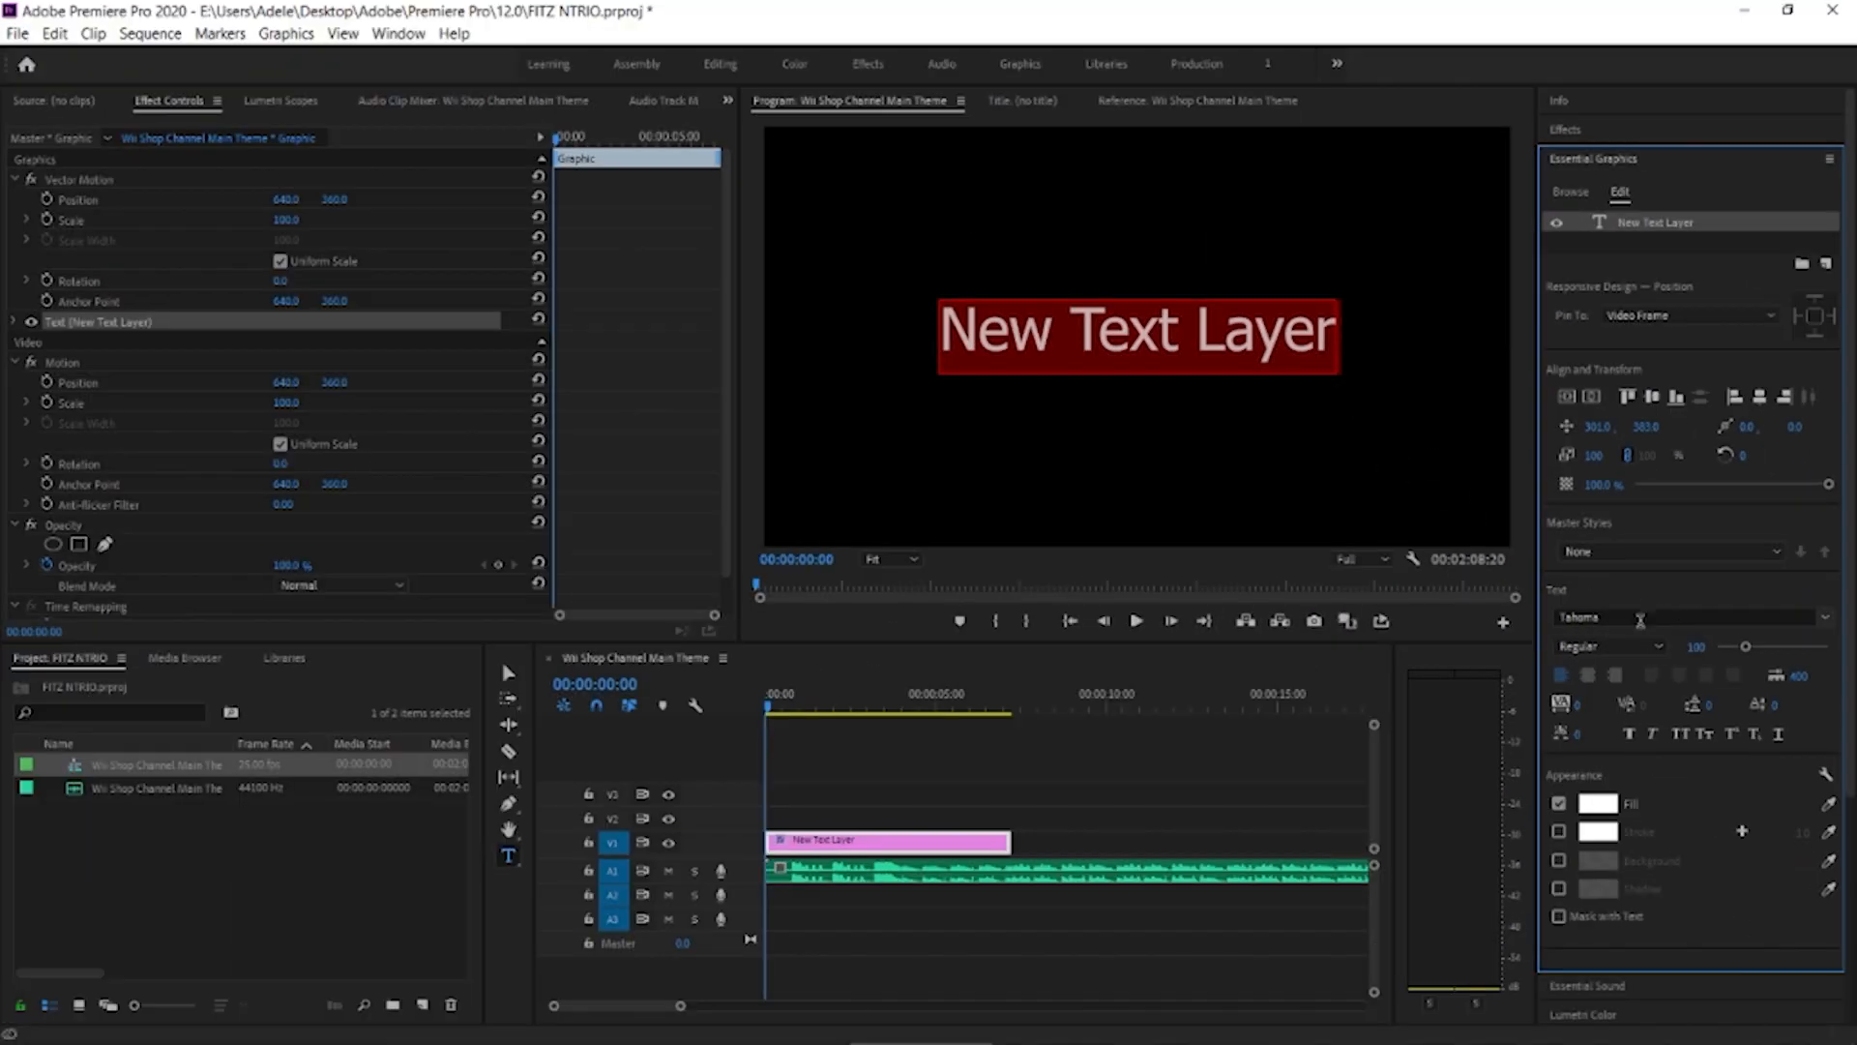
Set the text layer's font to PRIMETIME
left_click(1641, 616)
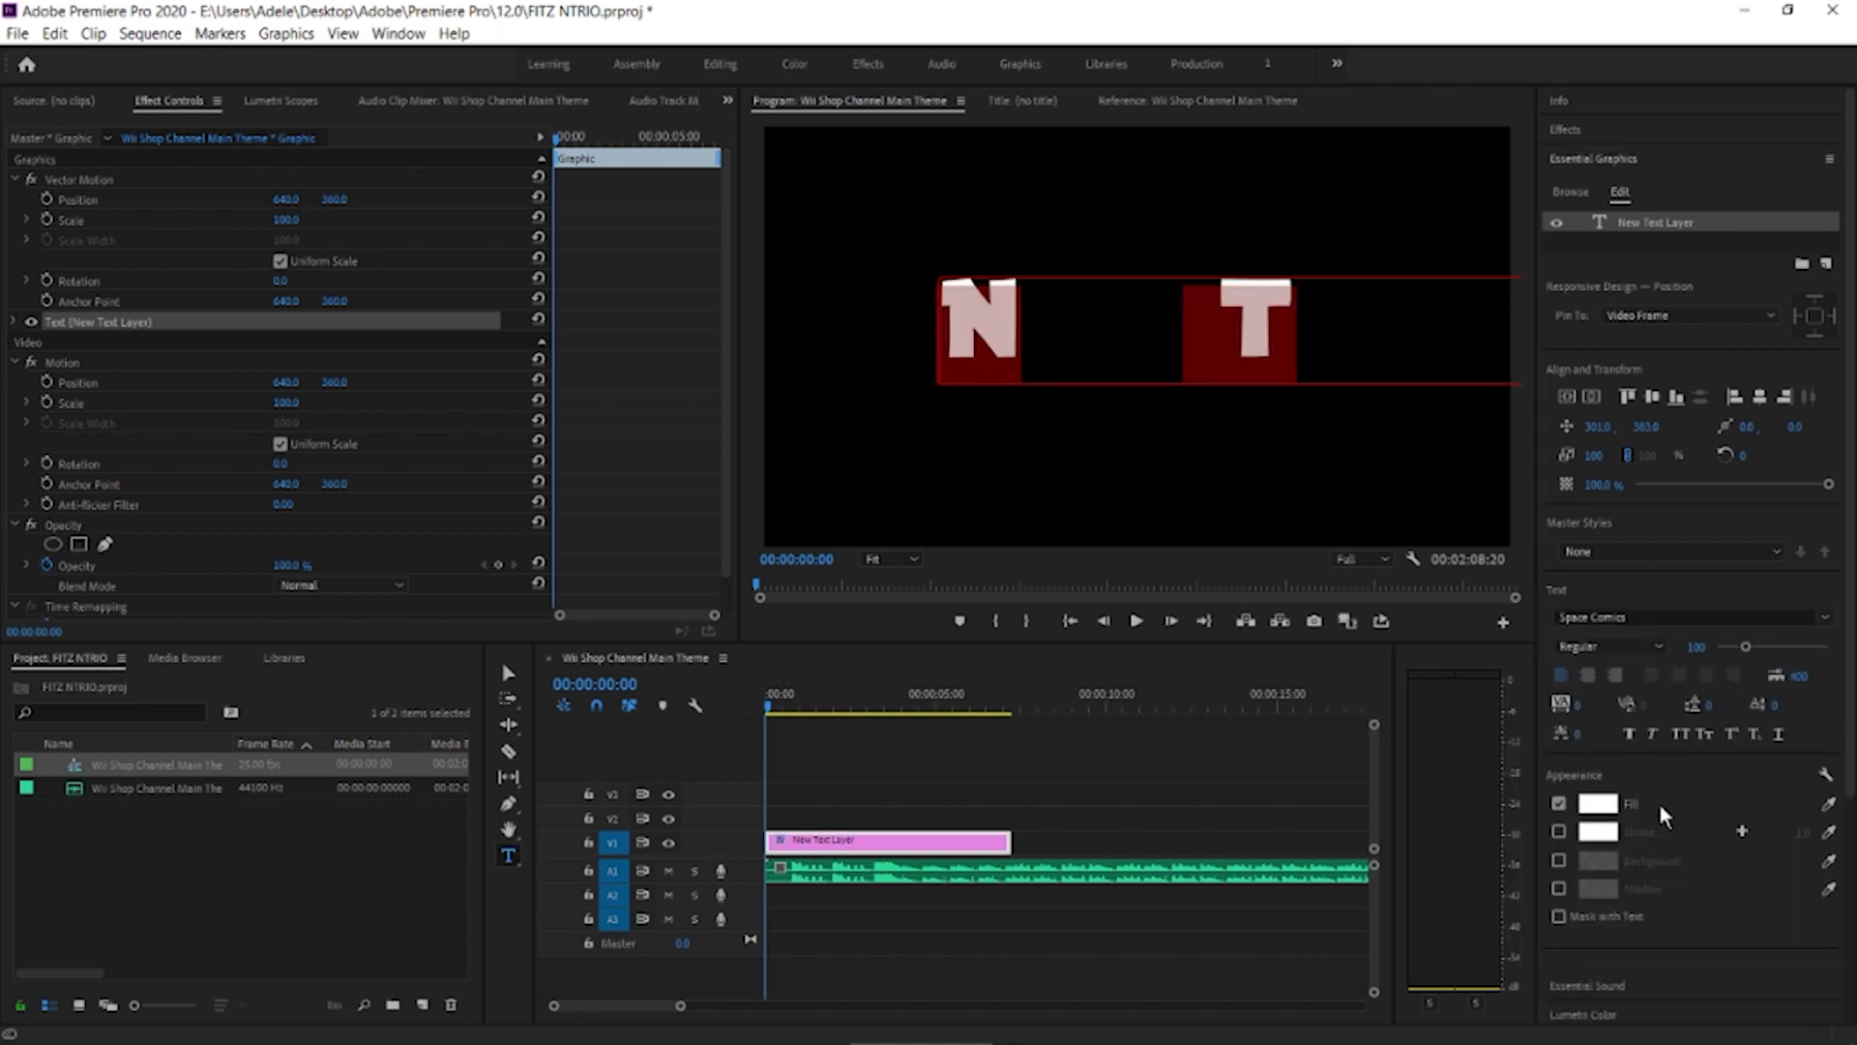
left_click(1654, 610)
scroll(1630, 819, "up", 1)
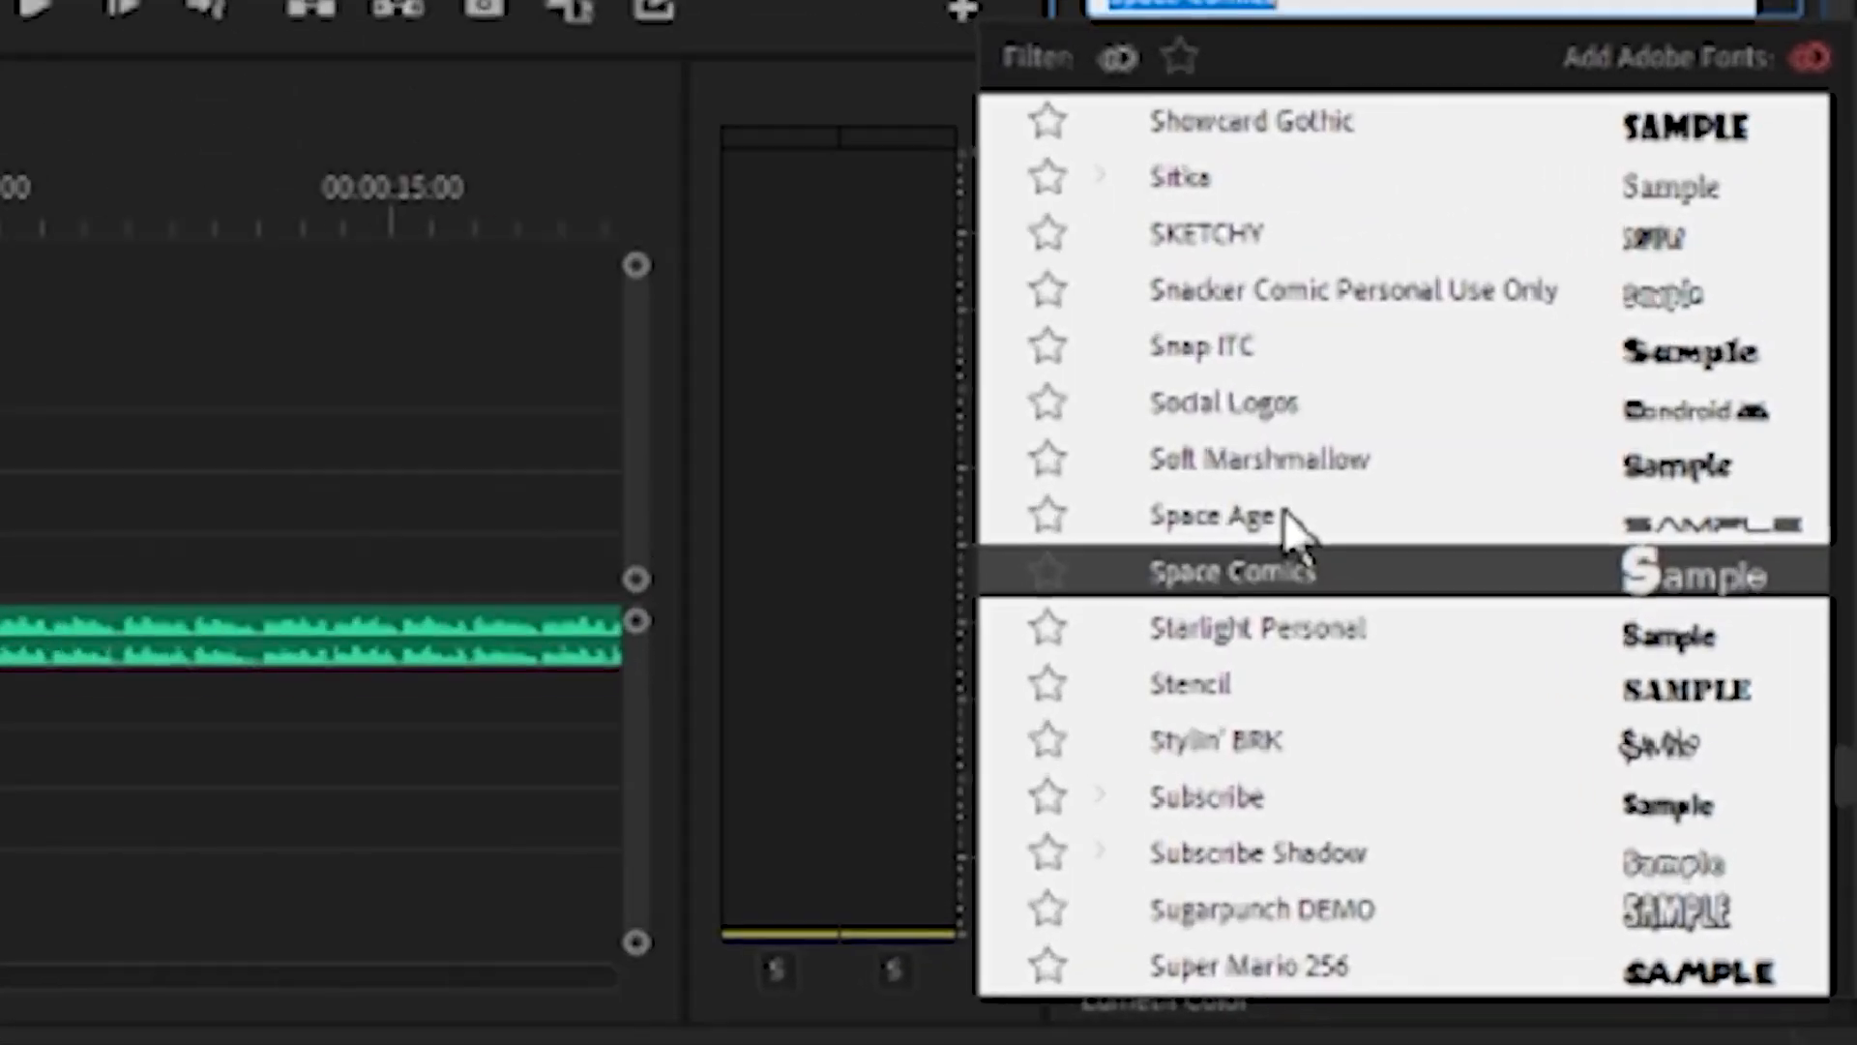
scroll(1252, 481, "up", 5)
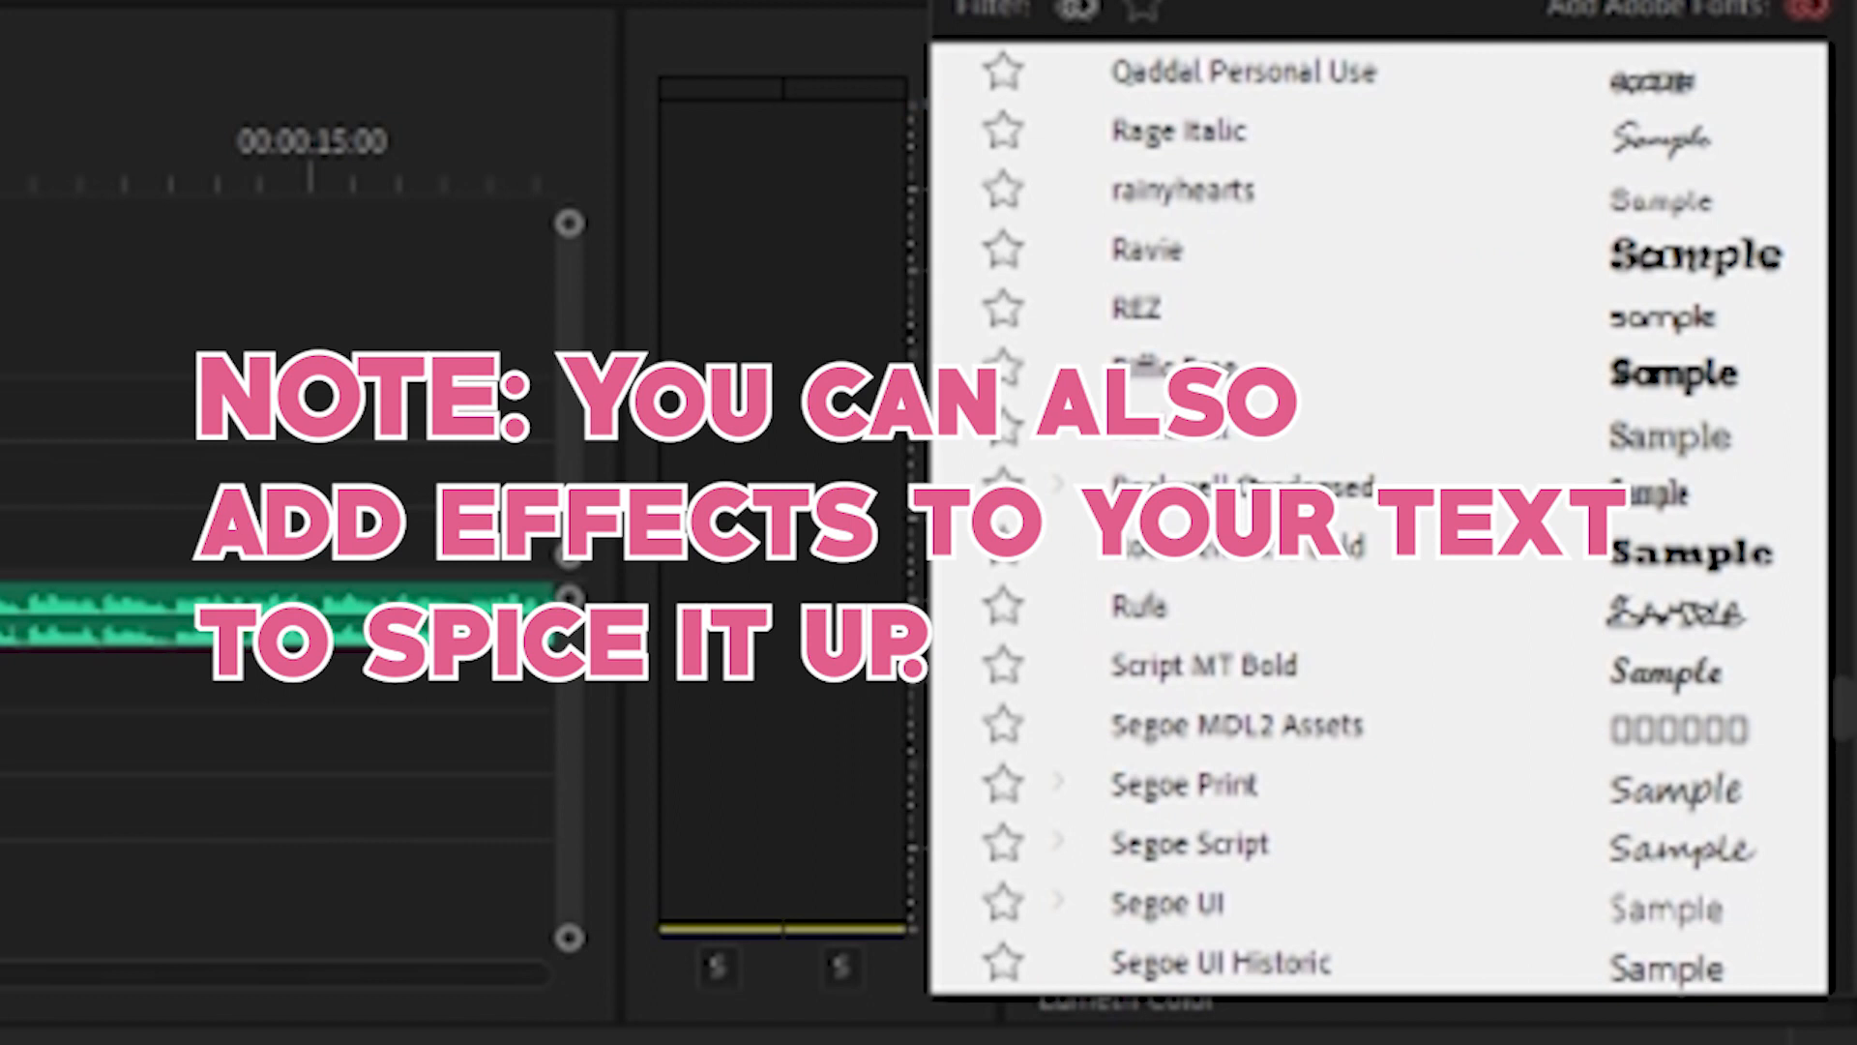
scroll(1378, 513, "up", 3)
left_click(1378, 435)
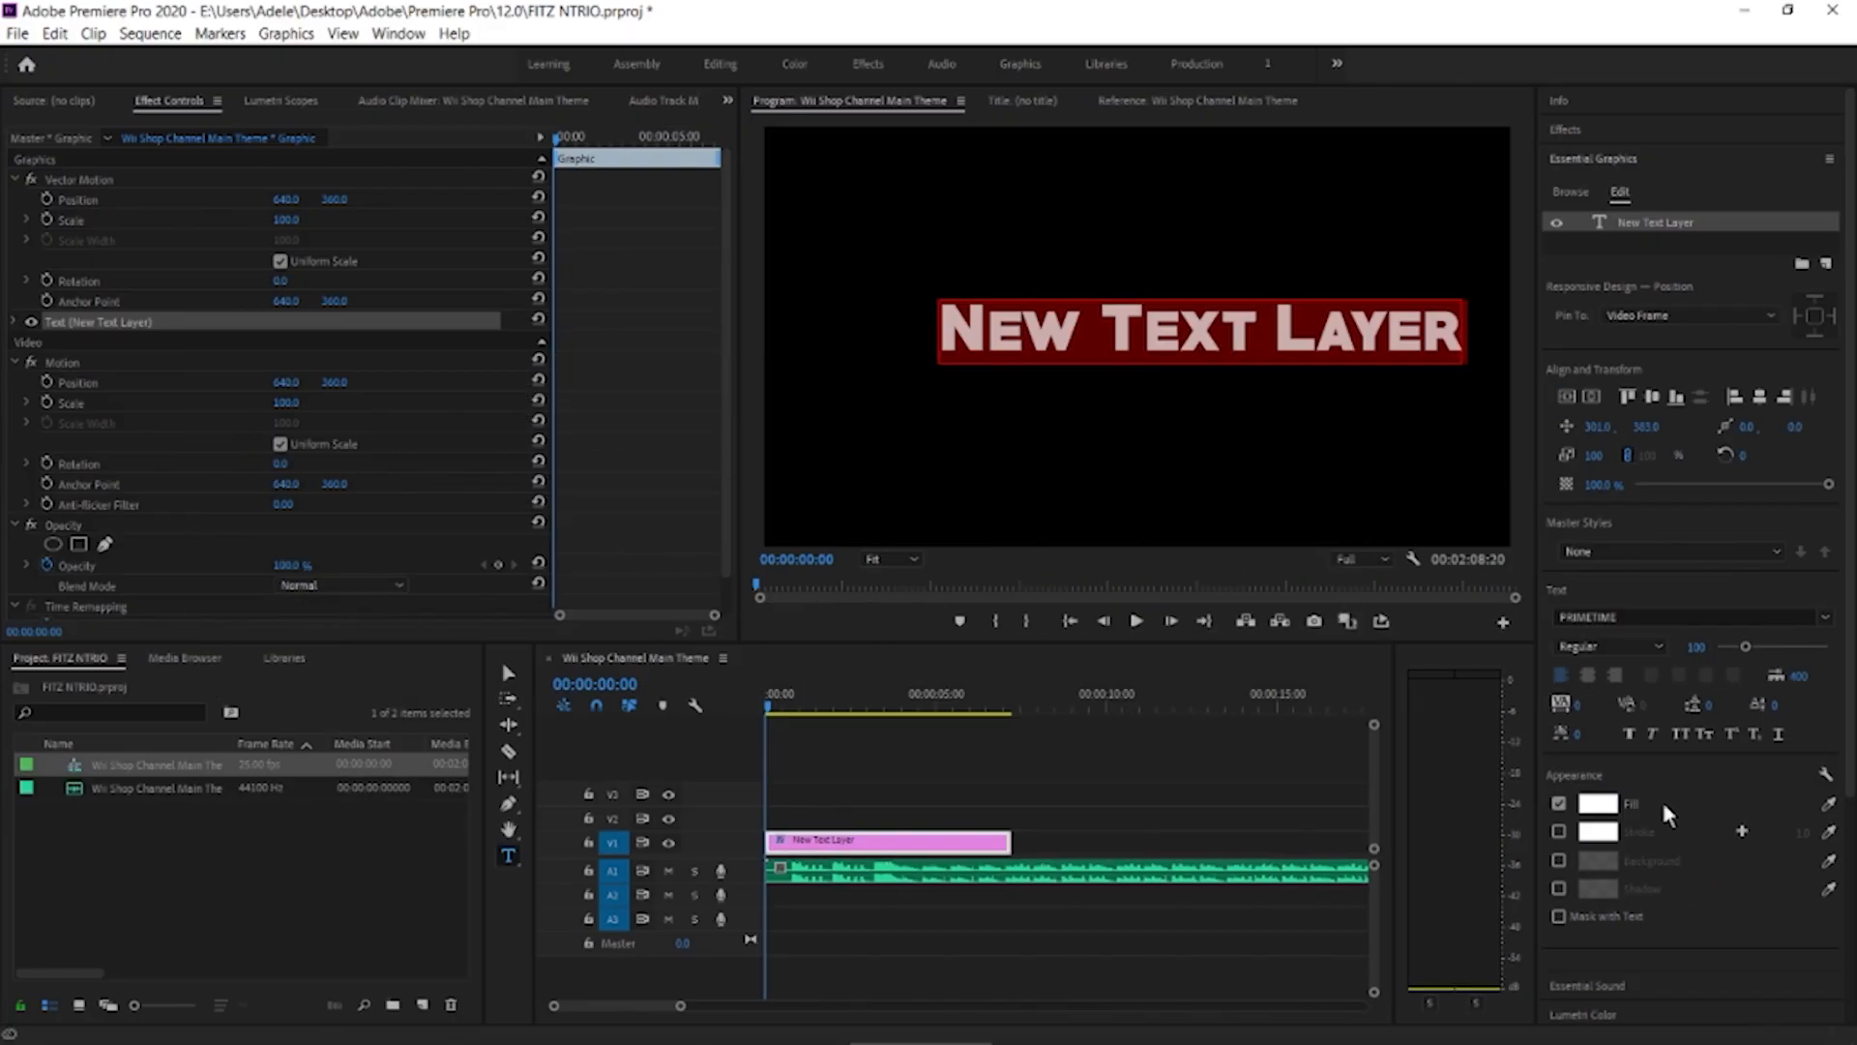
Replace the placeholder text with "hi my name is" plus the creator's name and centre it horizontally and vertically
left_click_drag(1462, 333, 957, 334)
key("BackSpace")
type("hi my name is fitz")
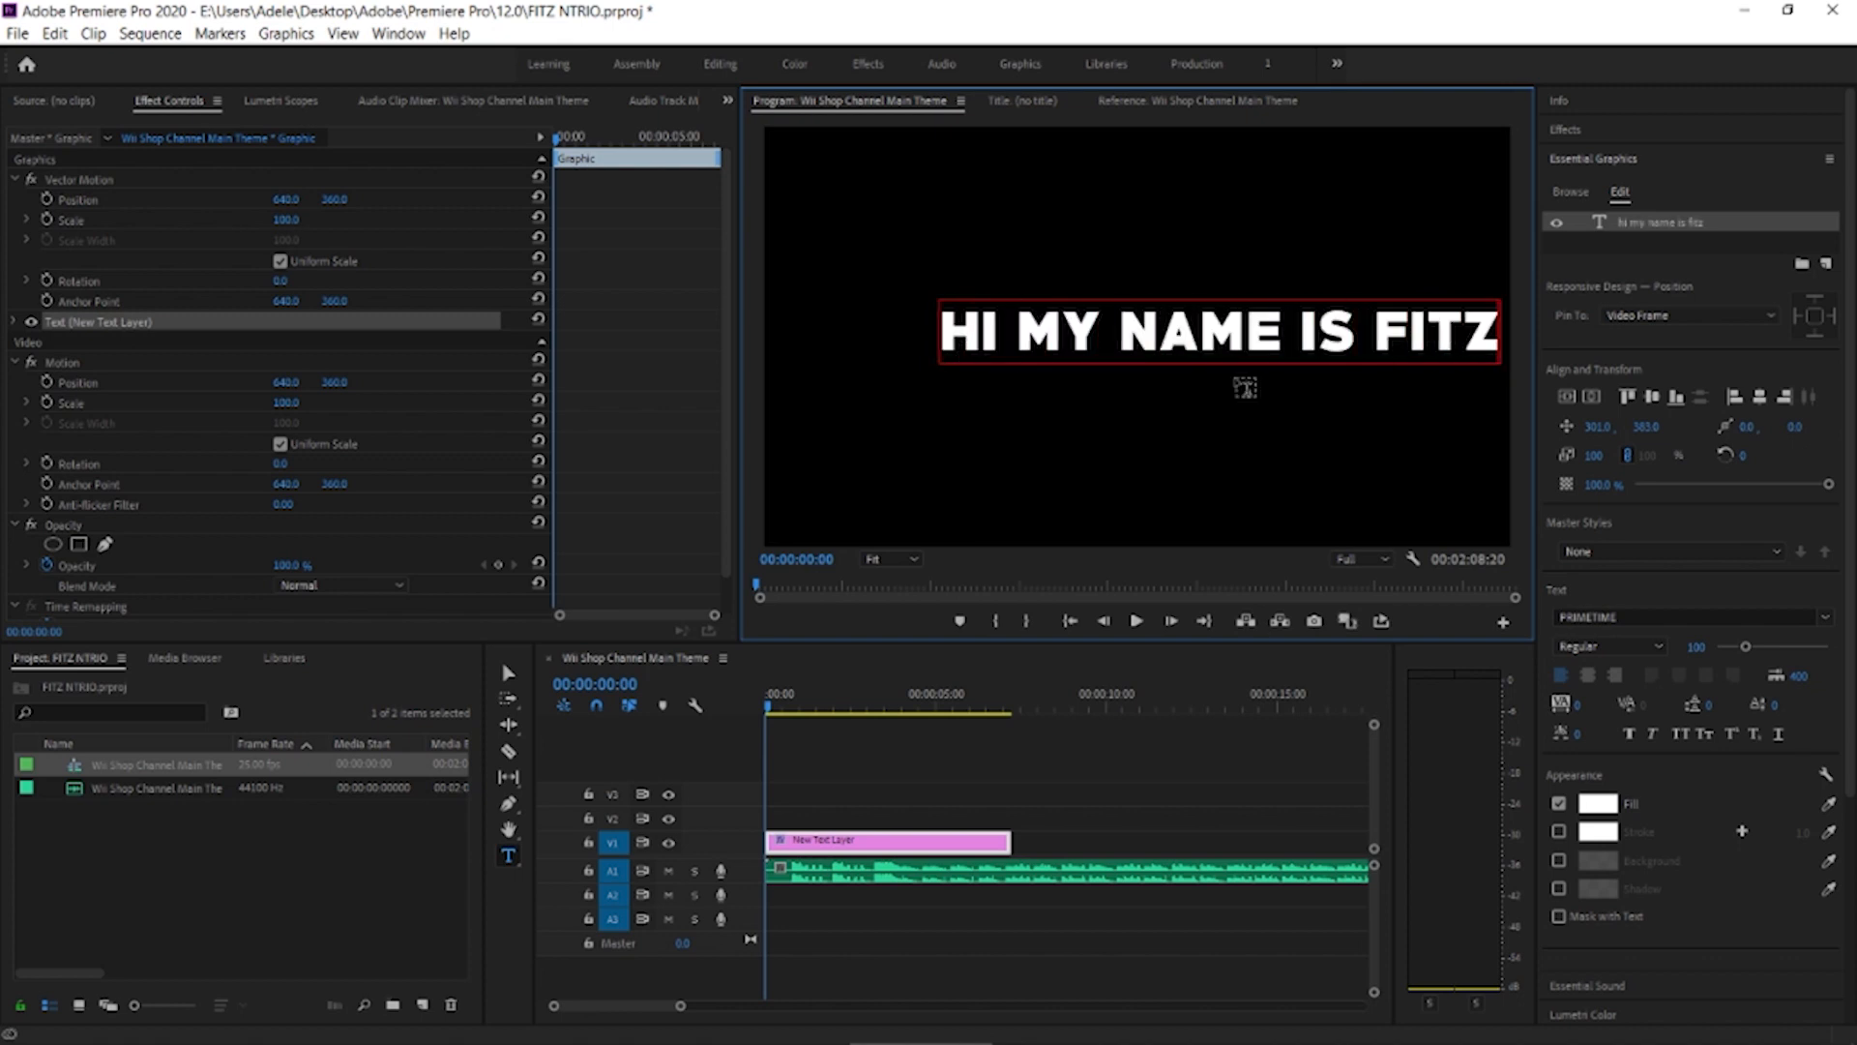
left_click(1757, 397)
left_click(1652, 397)
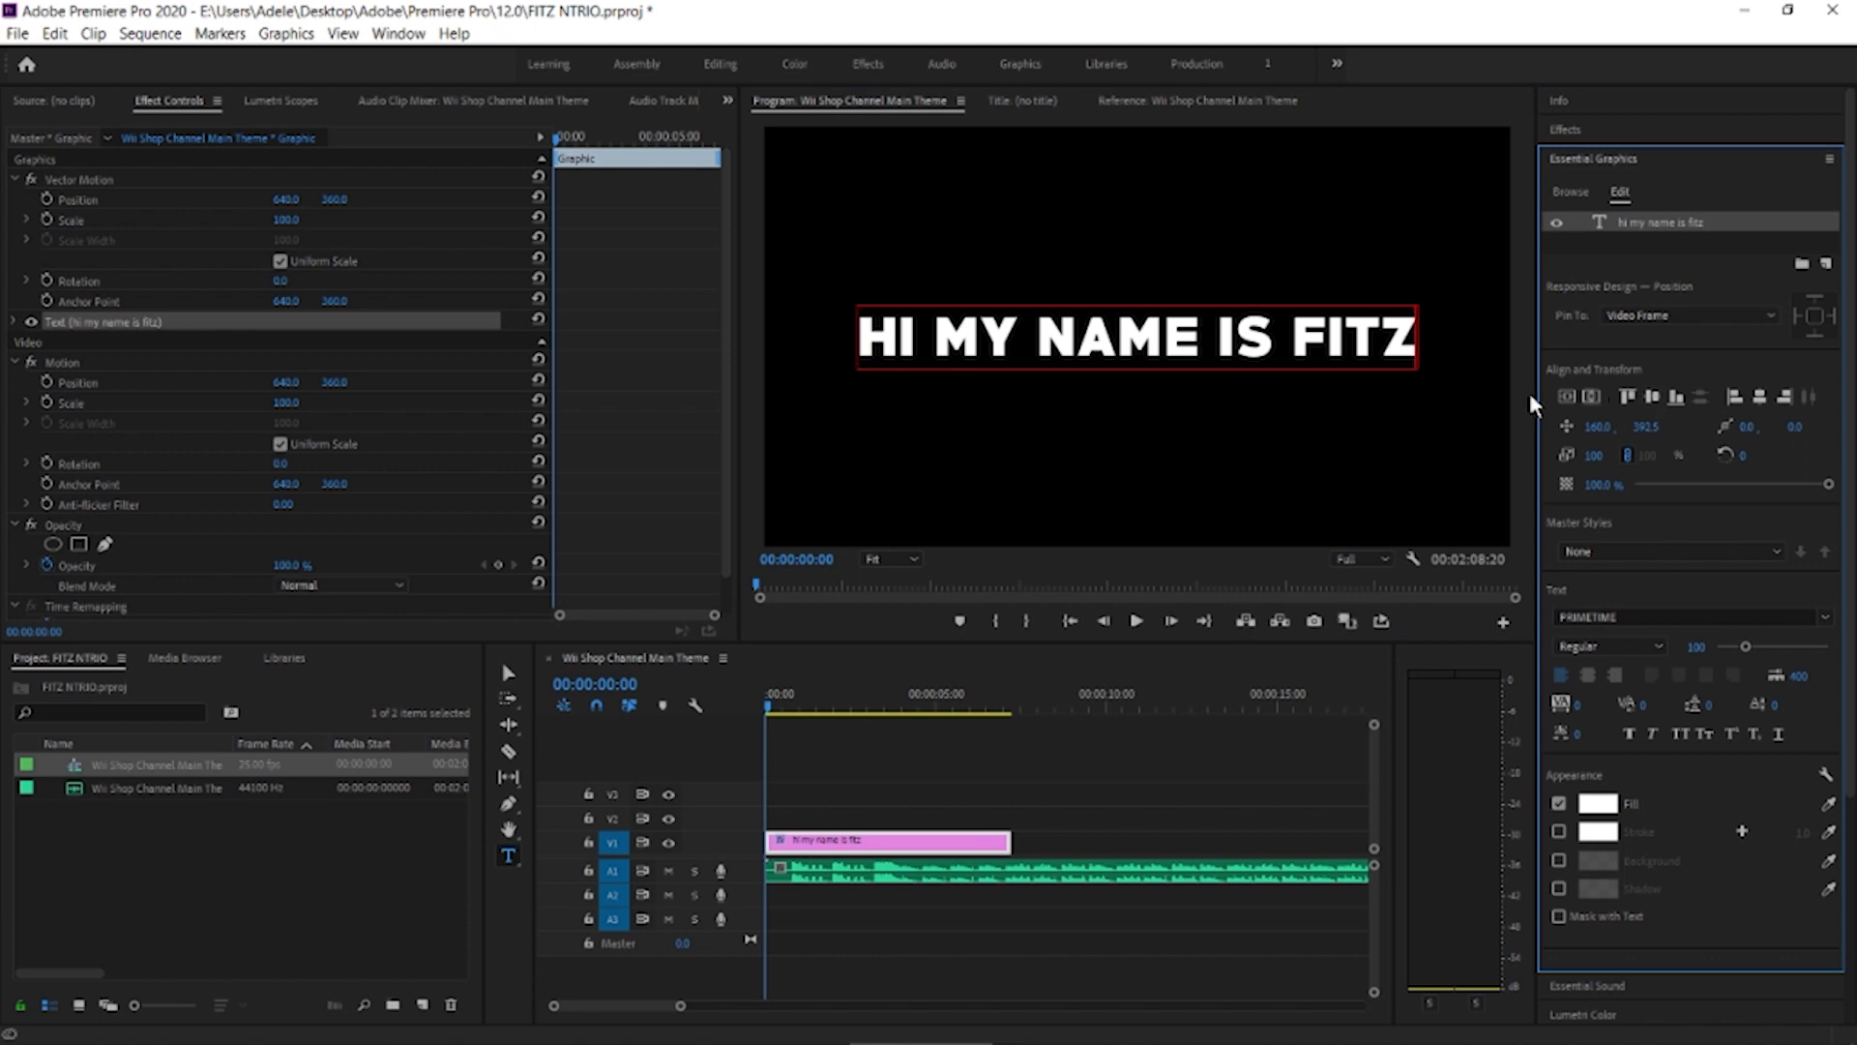
Create a 1280 × 720, 25 fps black video and place it on V2 directly above the text clip
left_click(983, 801)
left_click_drag(766, 705, 792, 712)
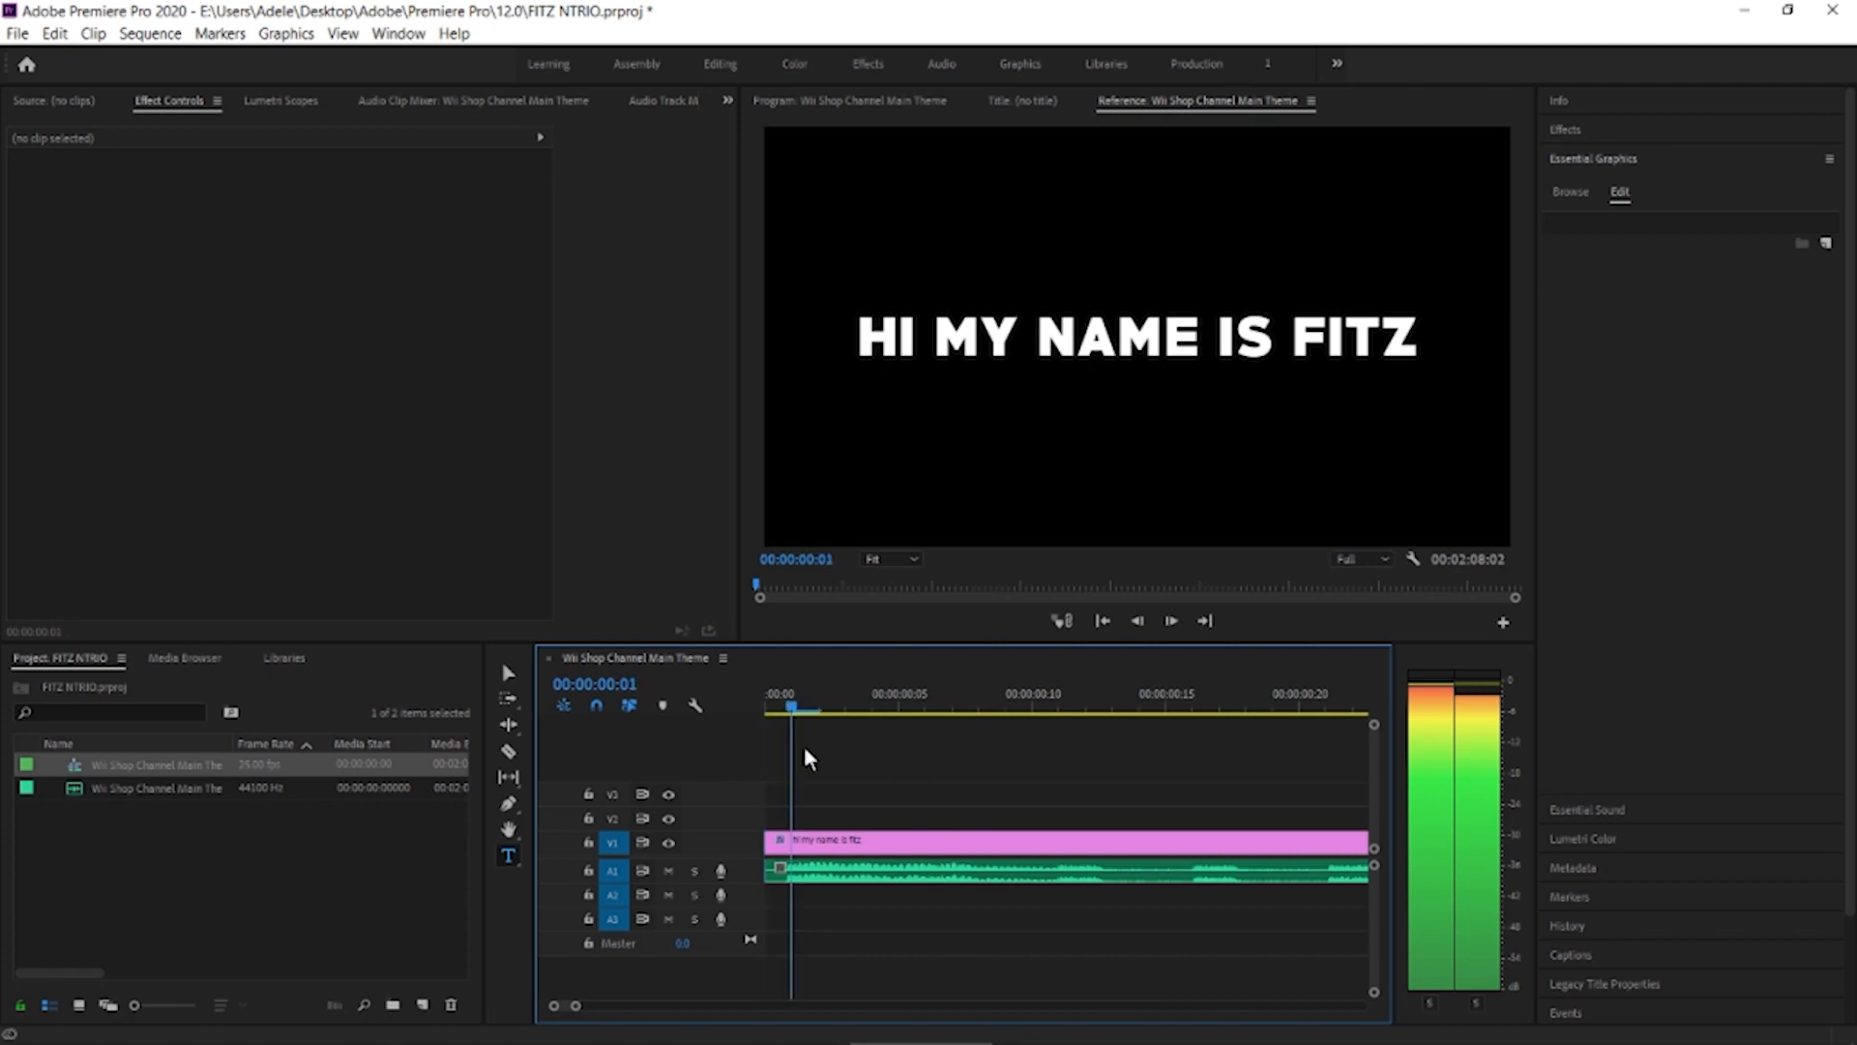
left_click_drag(805, 748, 816, 750)
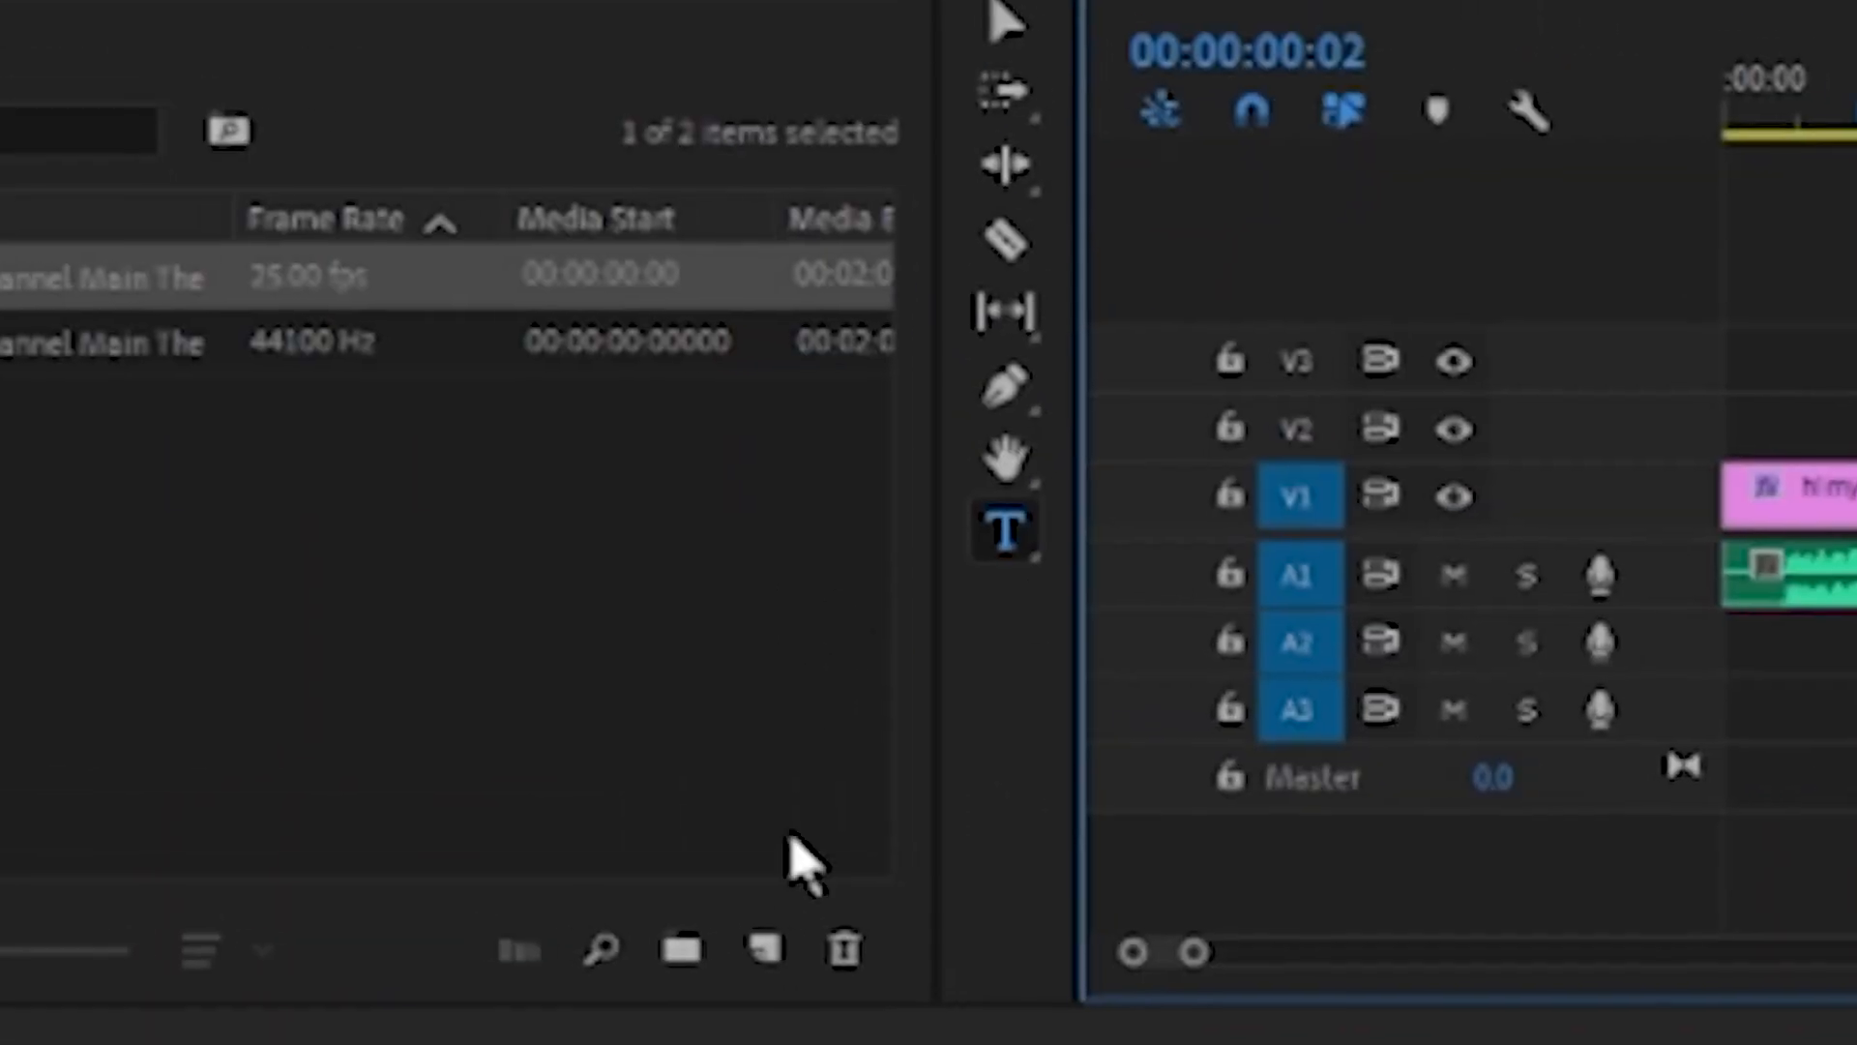
left_click(422, 1004)
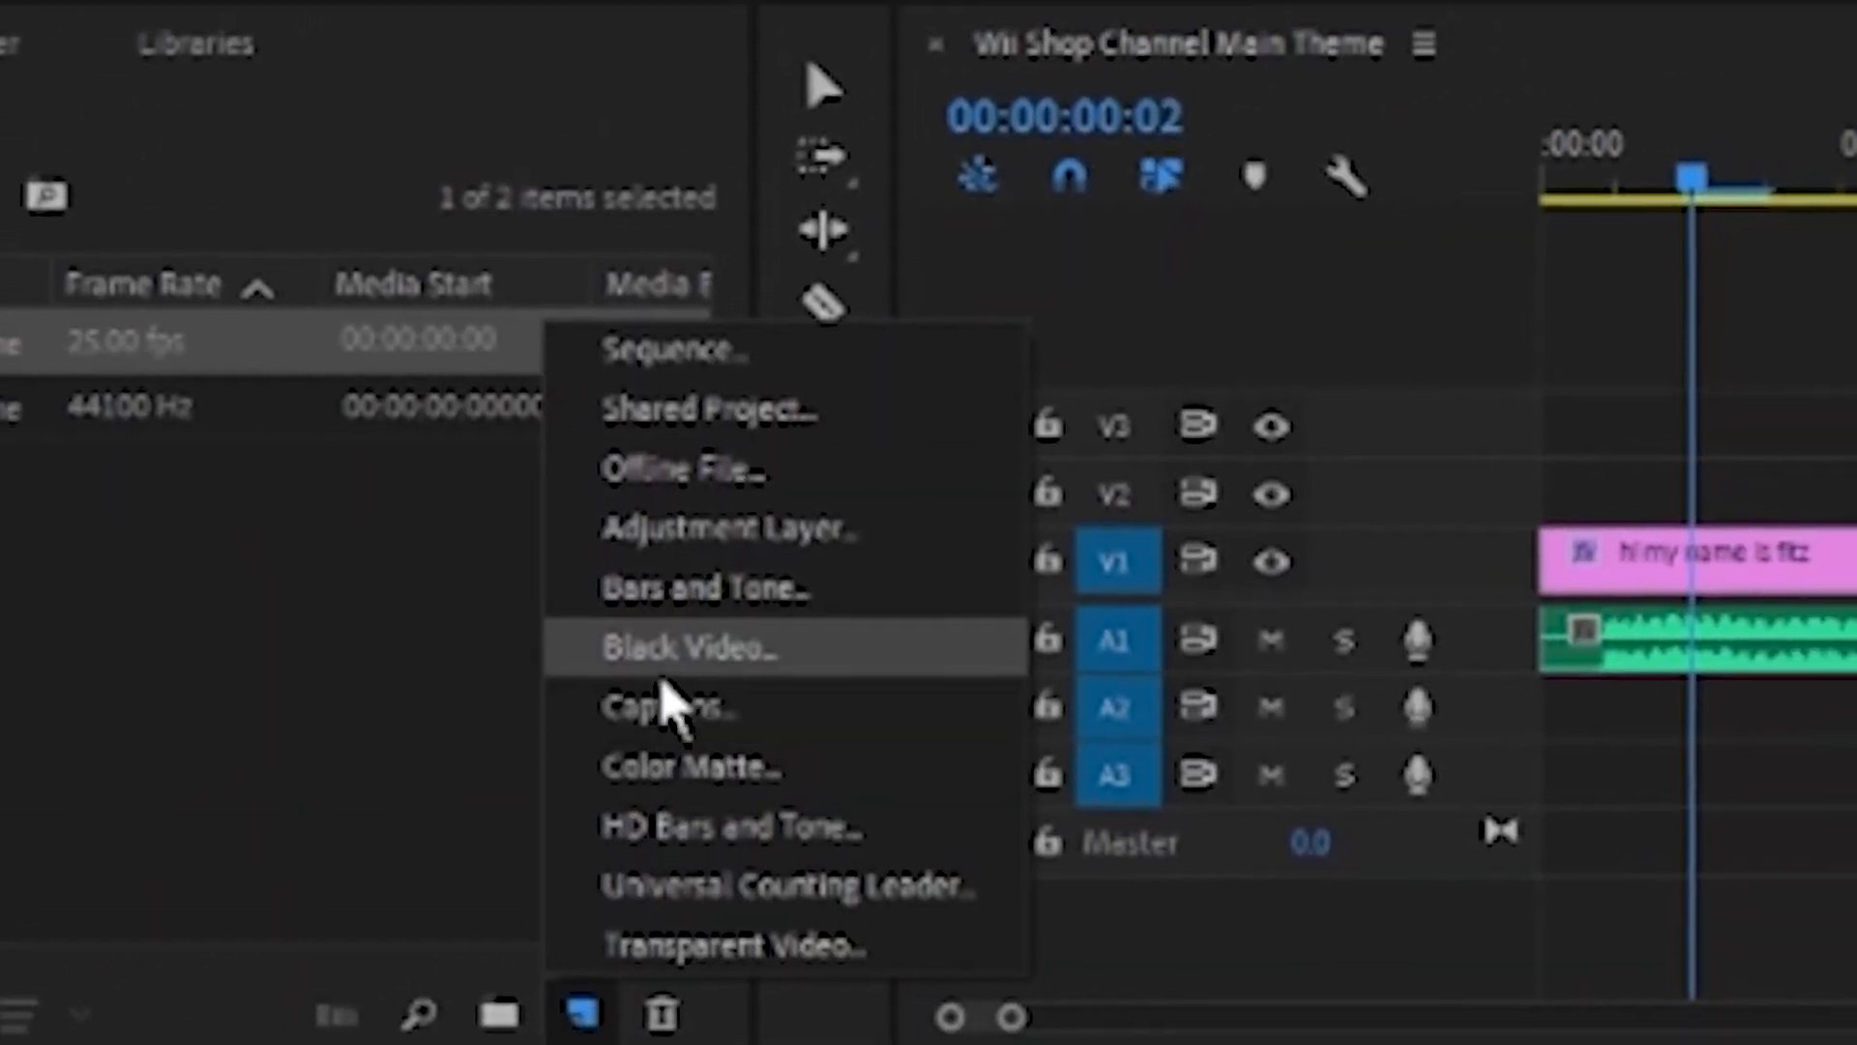
left_click(801, 585)
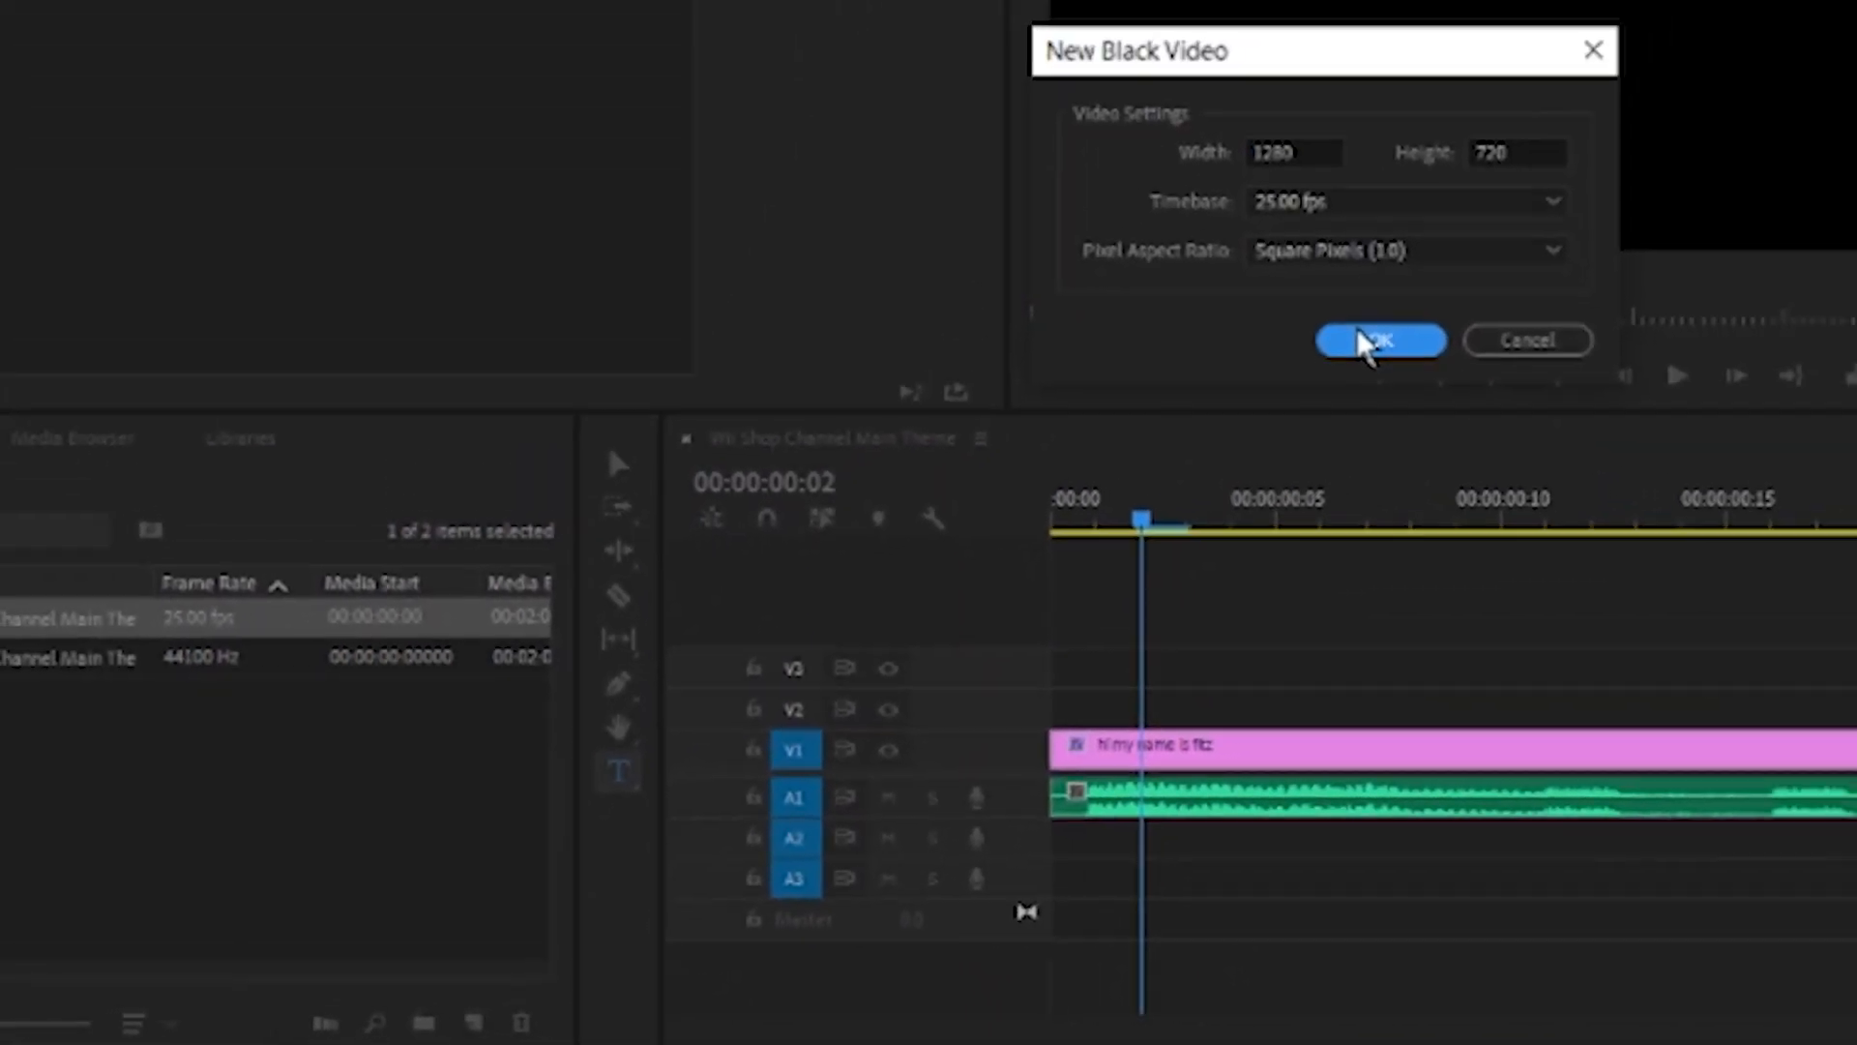
left_click(1802, 64)
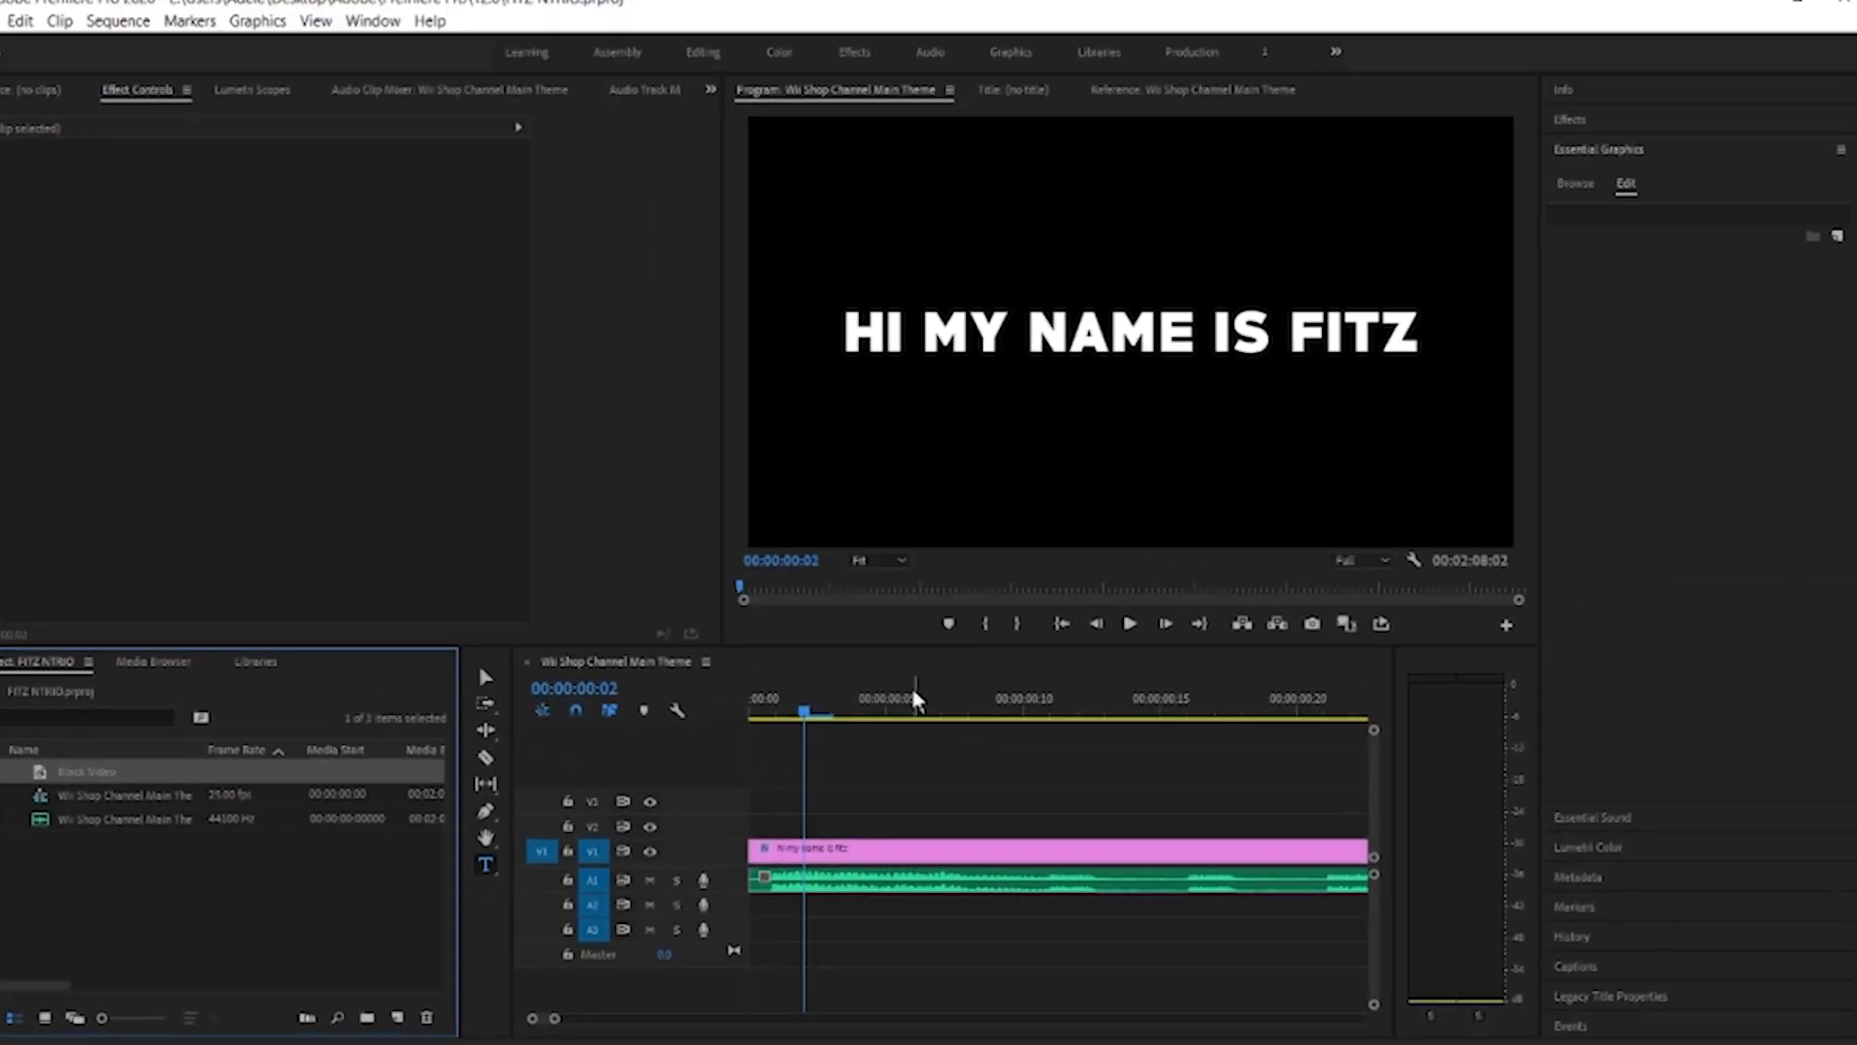
left_click_drag(87, 772, 758, 824)
left_click_drag(880, 798, 878, 803)
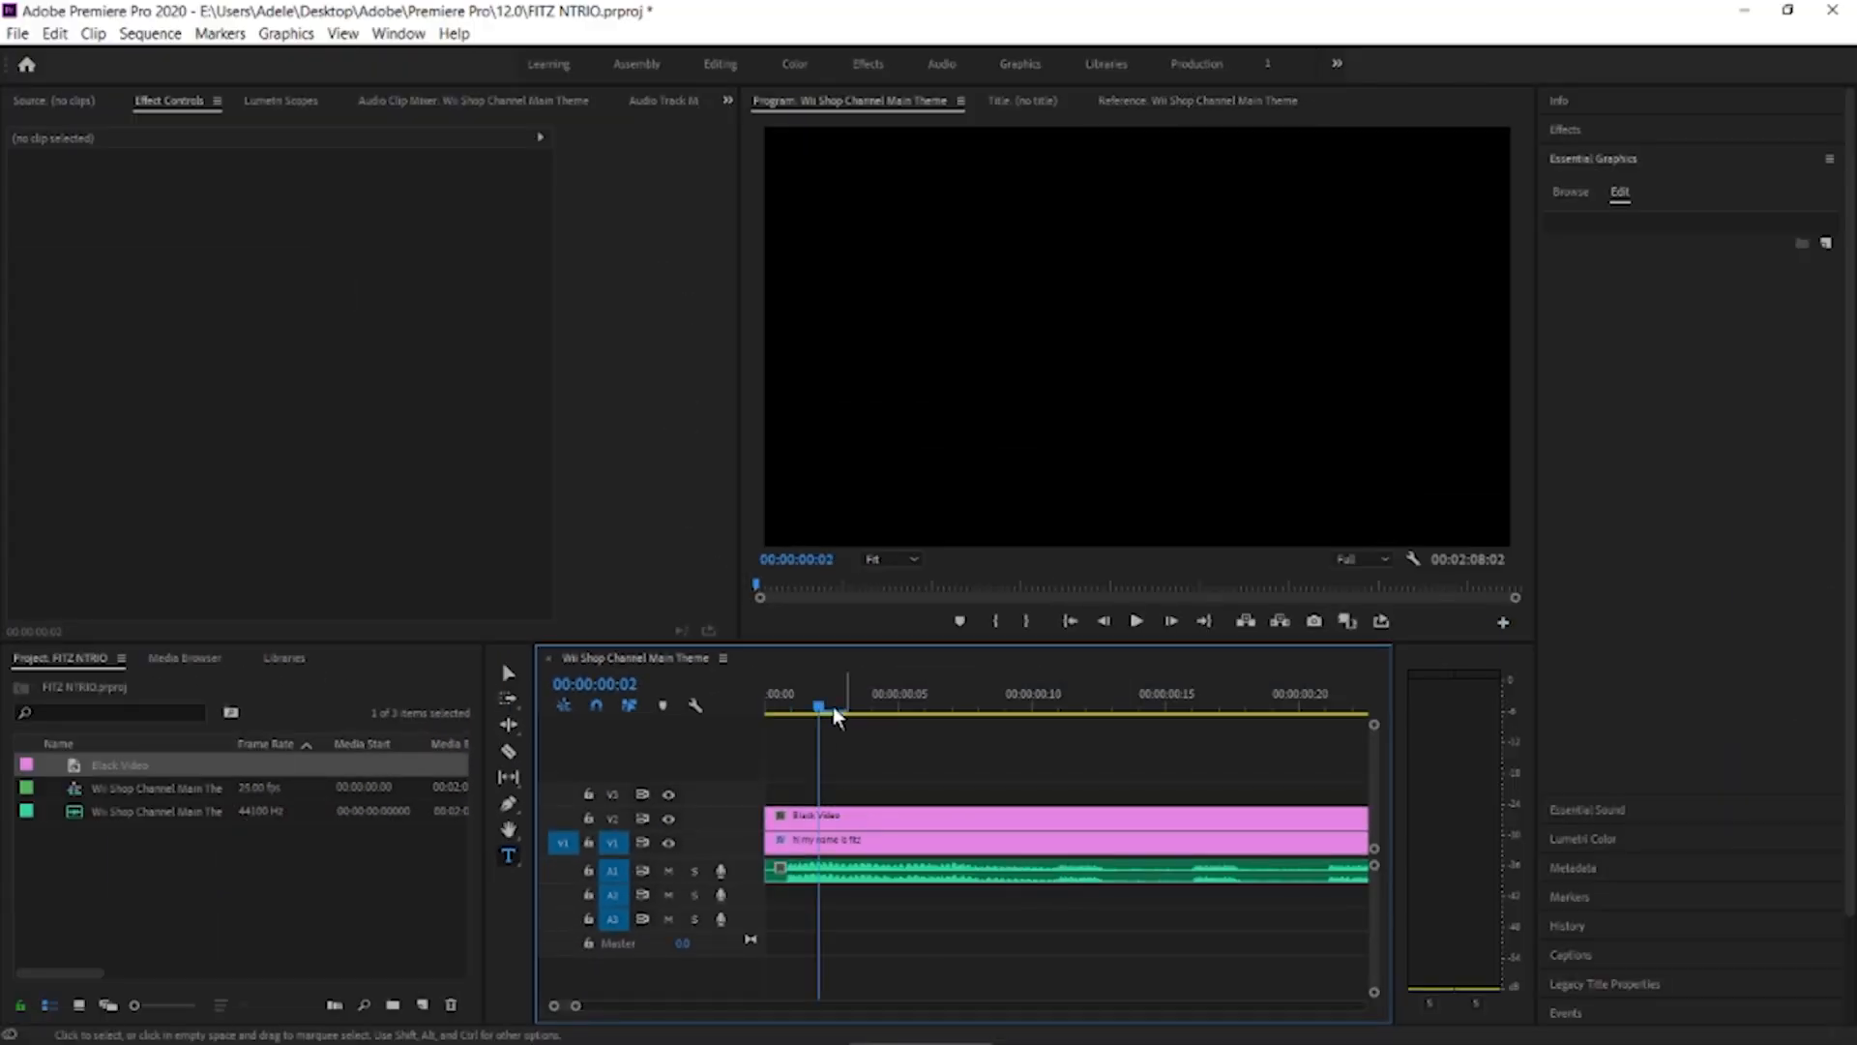
Trim the black video's start to 00:00:00:06 and shift its picture rightward until only the word "HI" is uncovered
left_click_drag(833, 711, 758, 727)
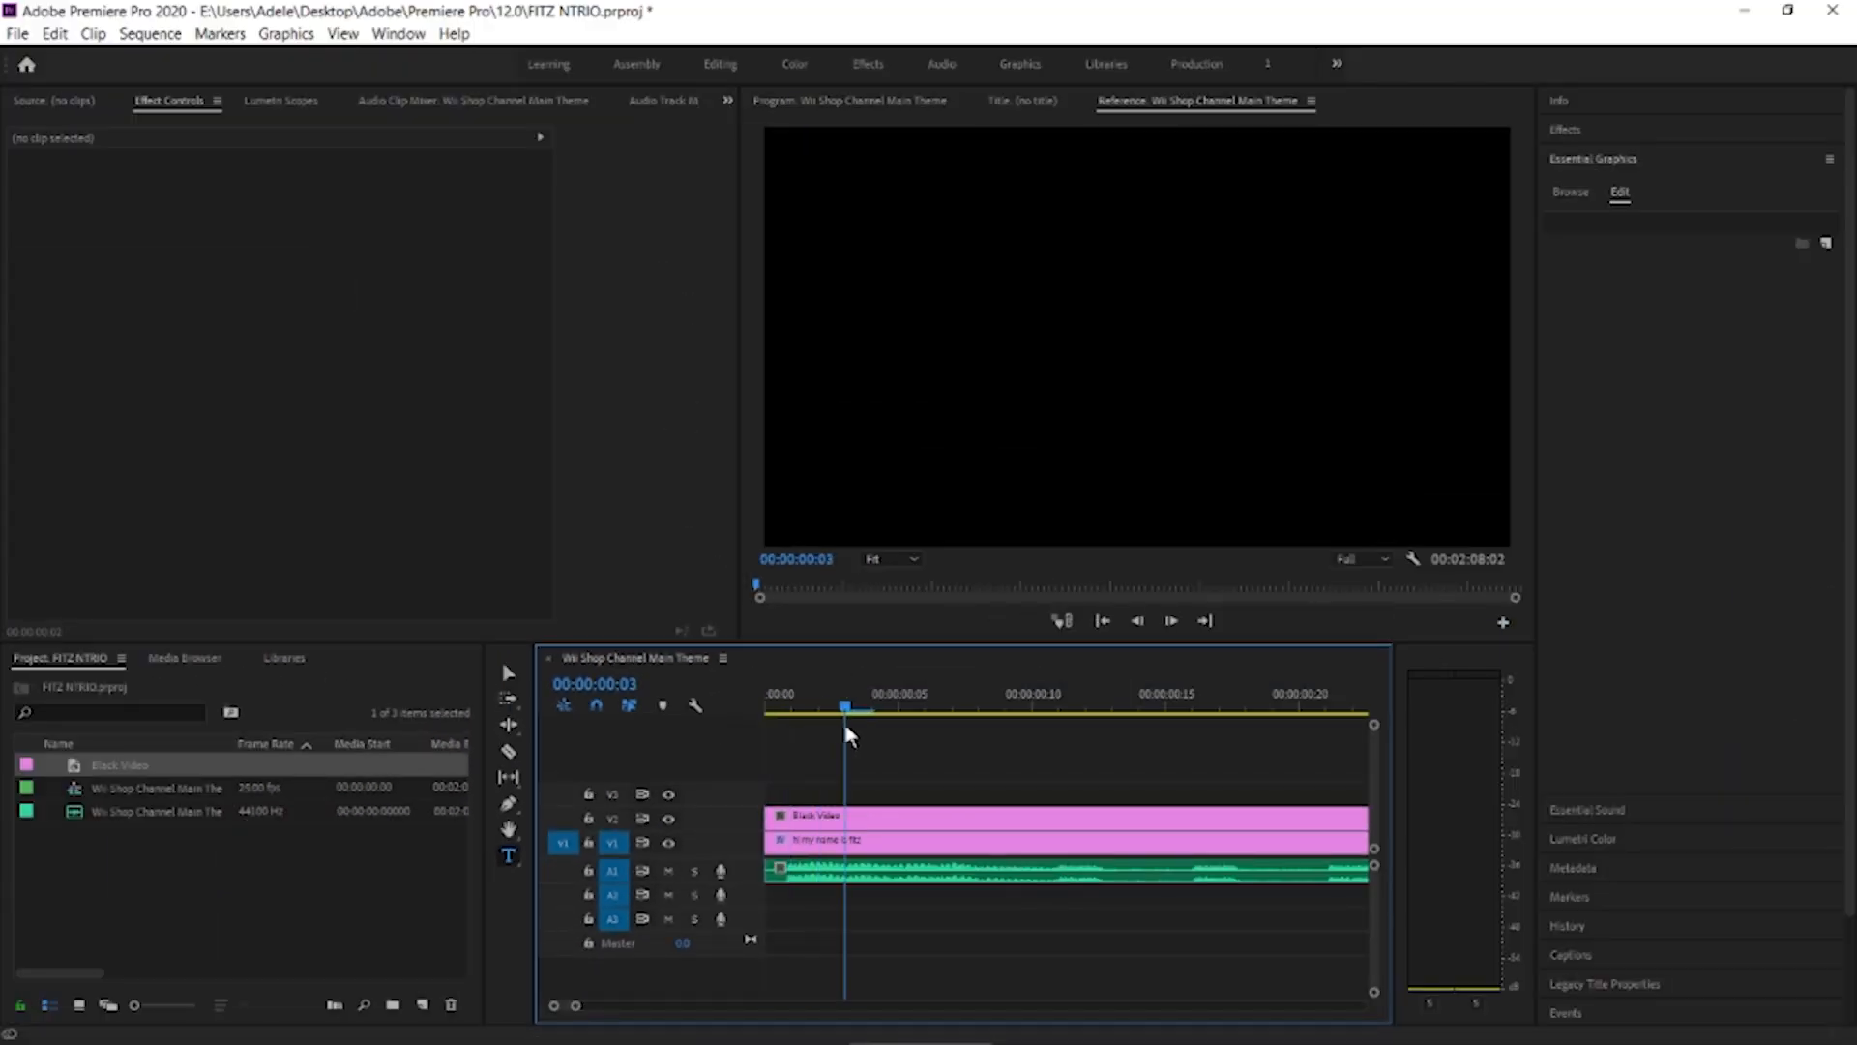
left_click_drag(903, 725, 938, 727)
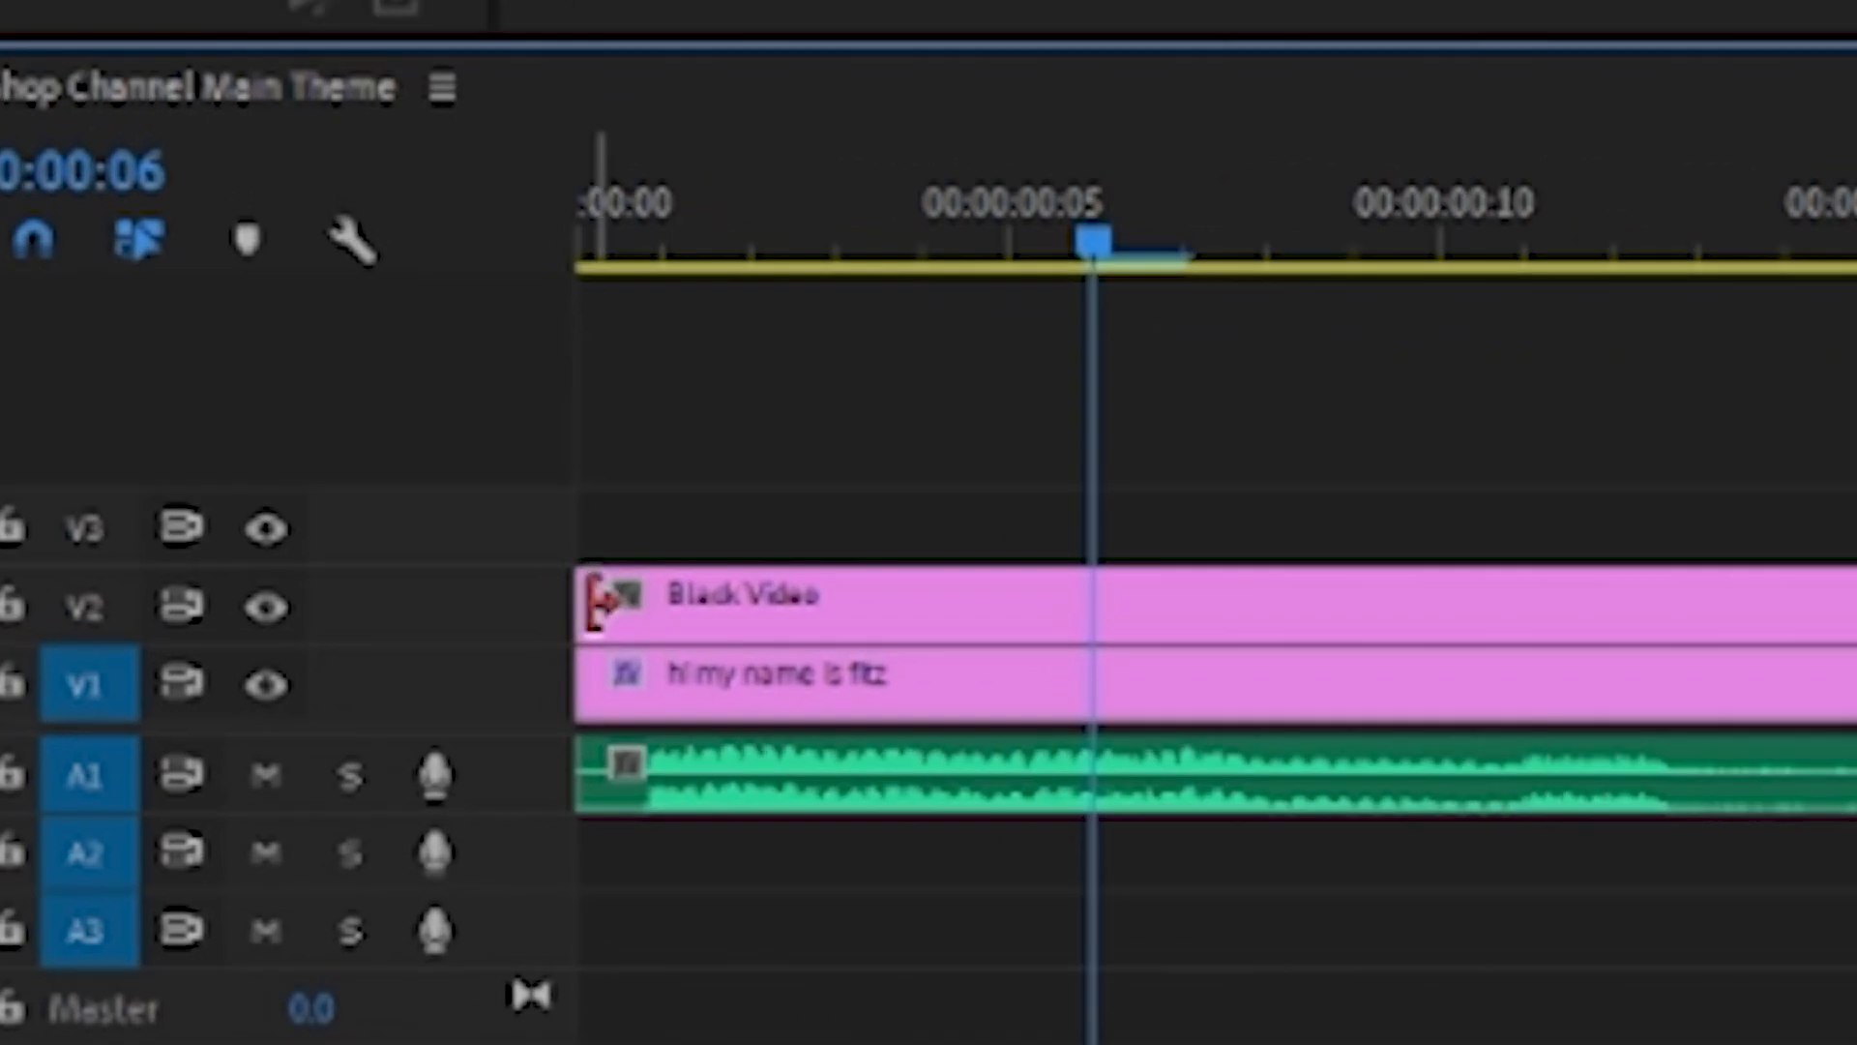
left_click_drag(592, 600, 1106, 602)
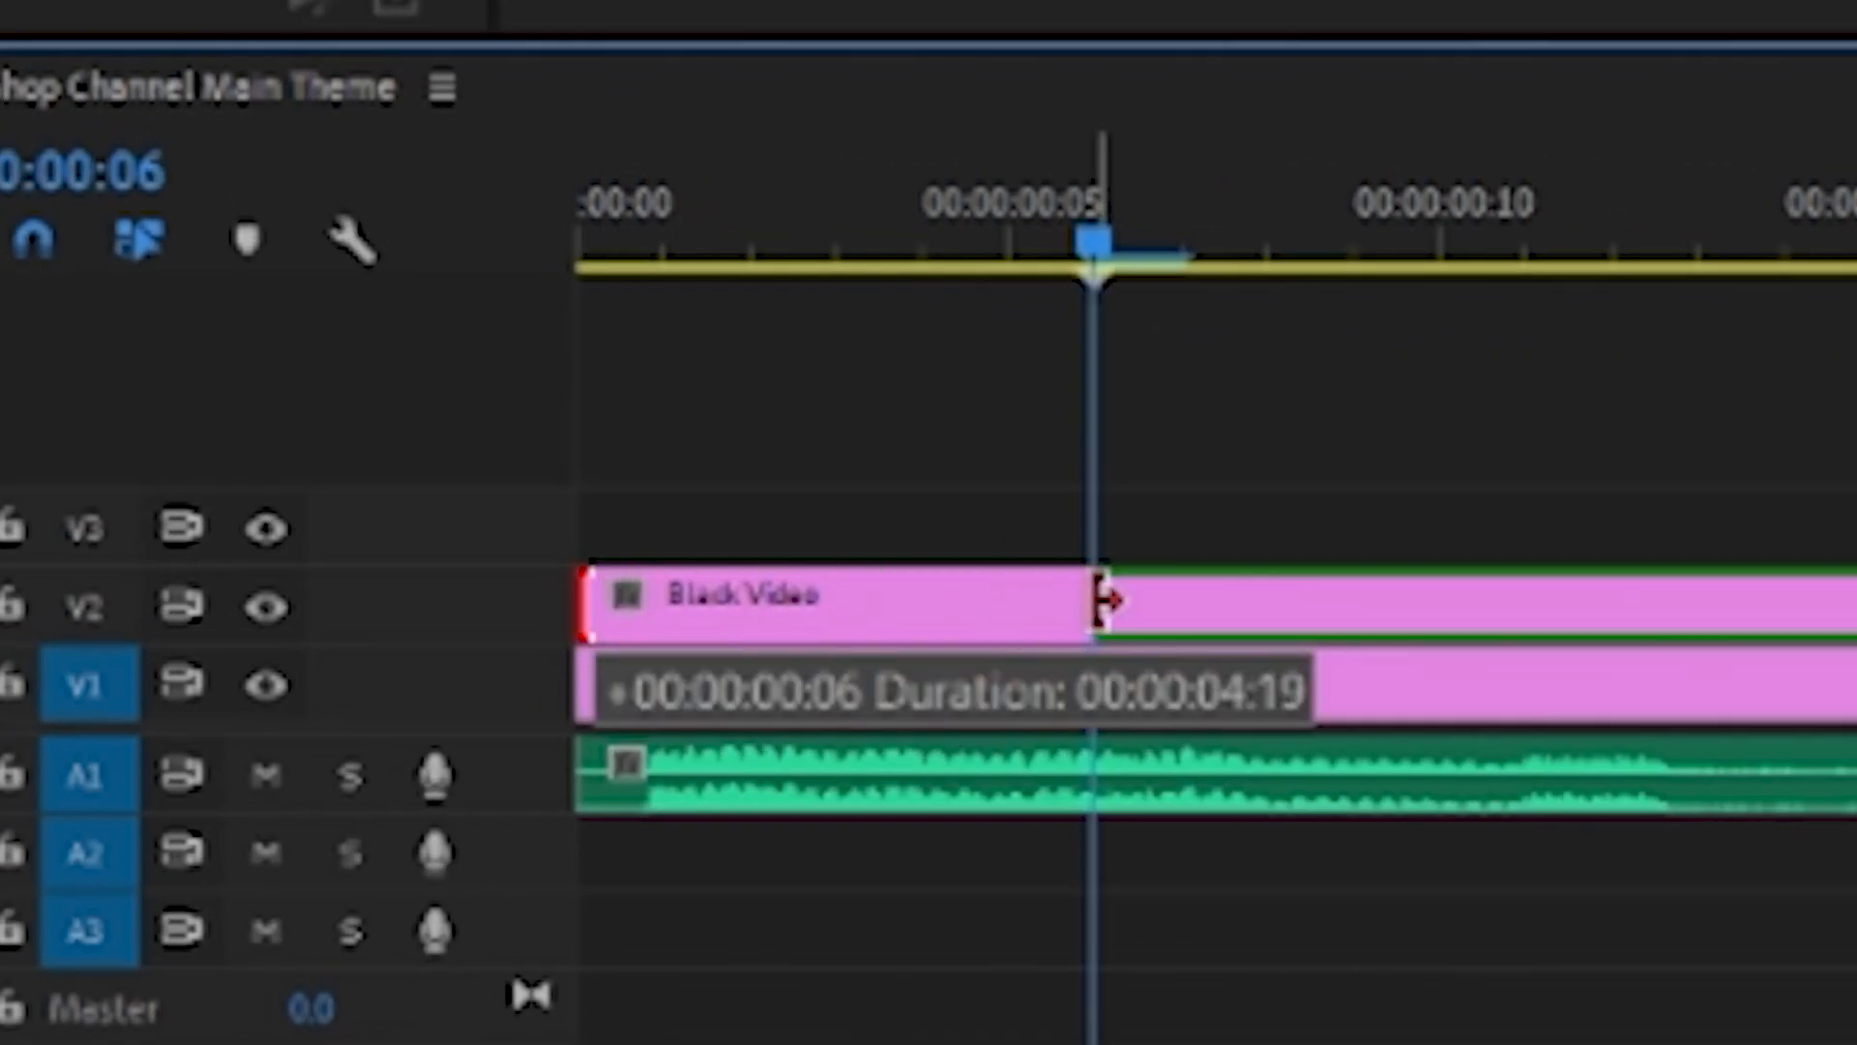
left_click_drag(1105, 602, 1106, 602)
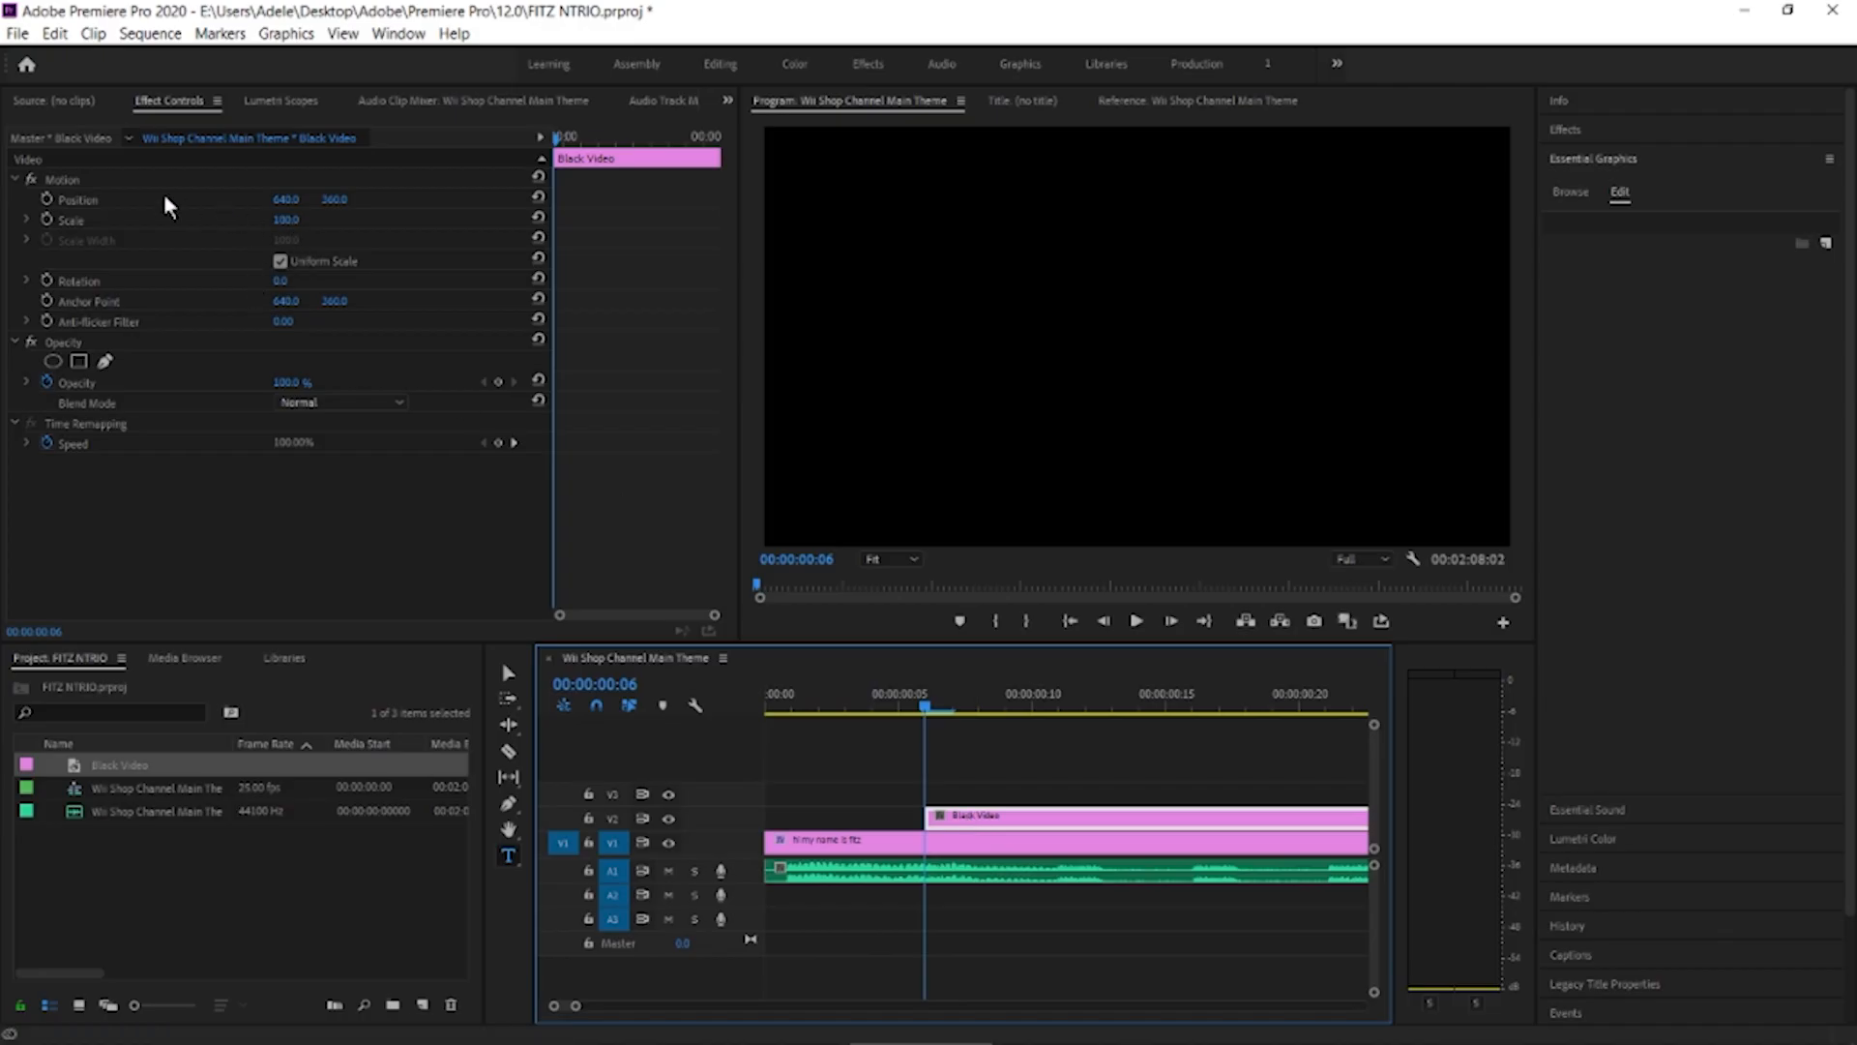
left_click(176, 186)
left_click_drag(953, 397, 1108, 385)
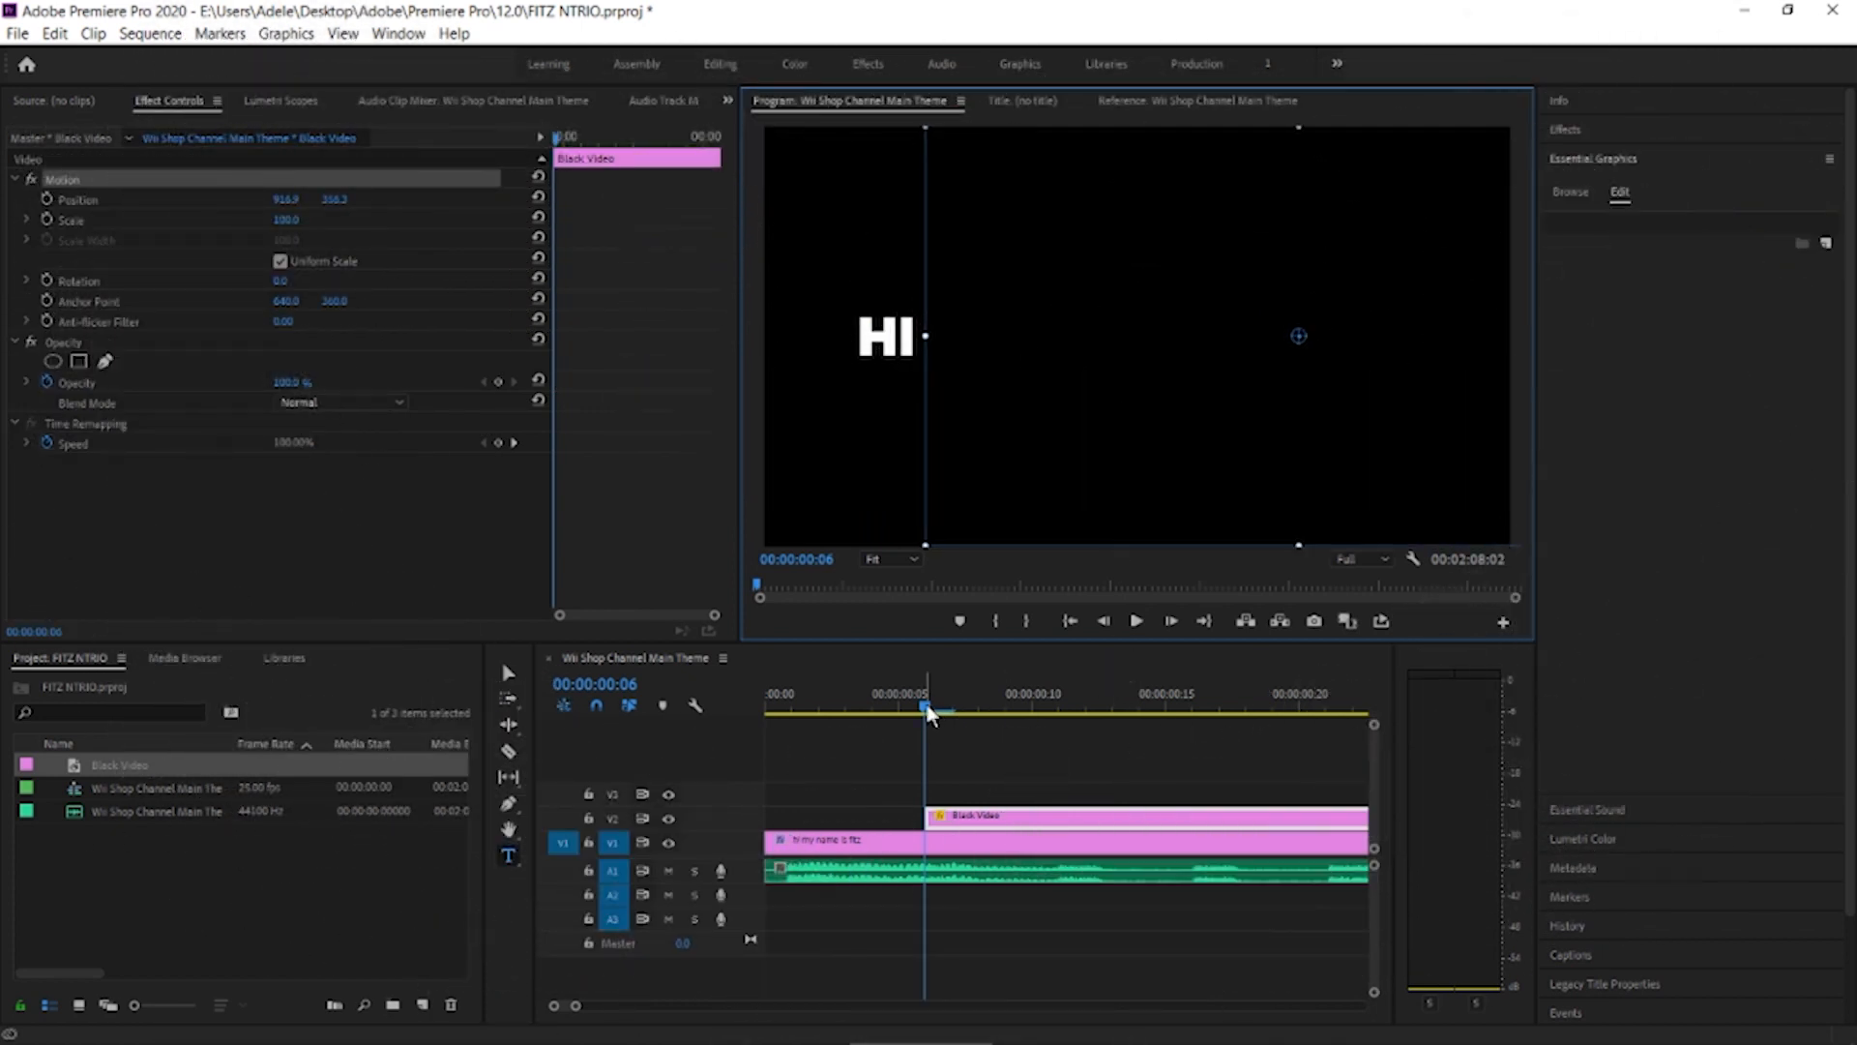
Shift the fourth black video segment to position 1527.0, 360.0 so the words up to "IS" are uncovered
left_click_drag(926, 714, 953, 717)
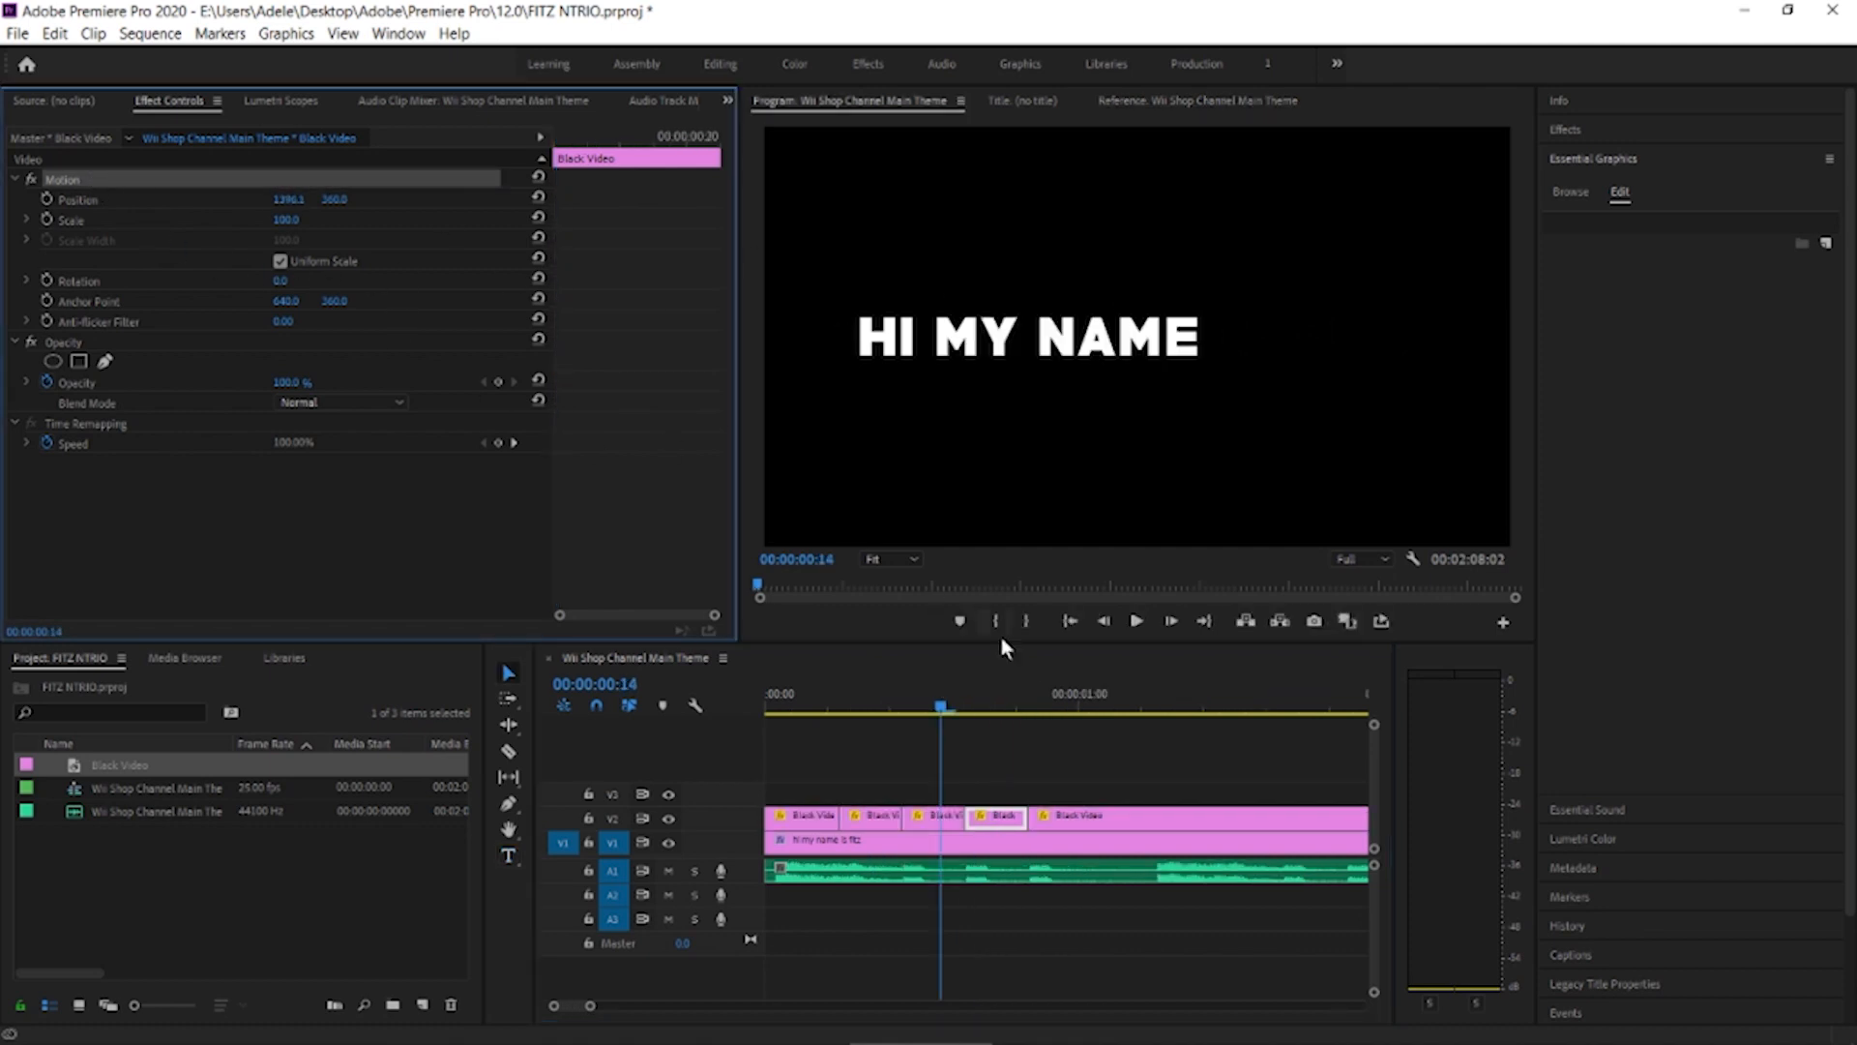
left_click_drag(950, 706, 978, 708)
left_click_drag(1263, 406, 1335, 411)
Remove the last black video clip's portion between 00:00:00:21 and 00:00:01:06 and play the sequence from the start
left_click(1029, 708)
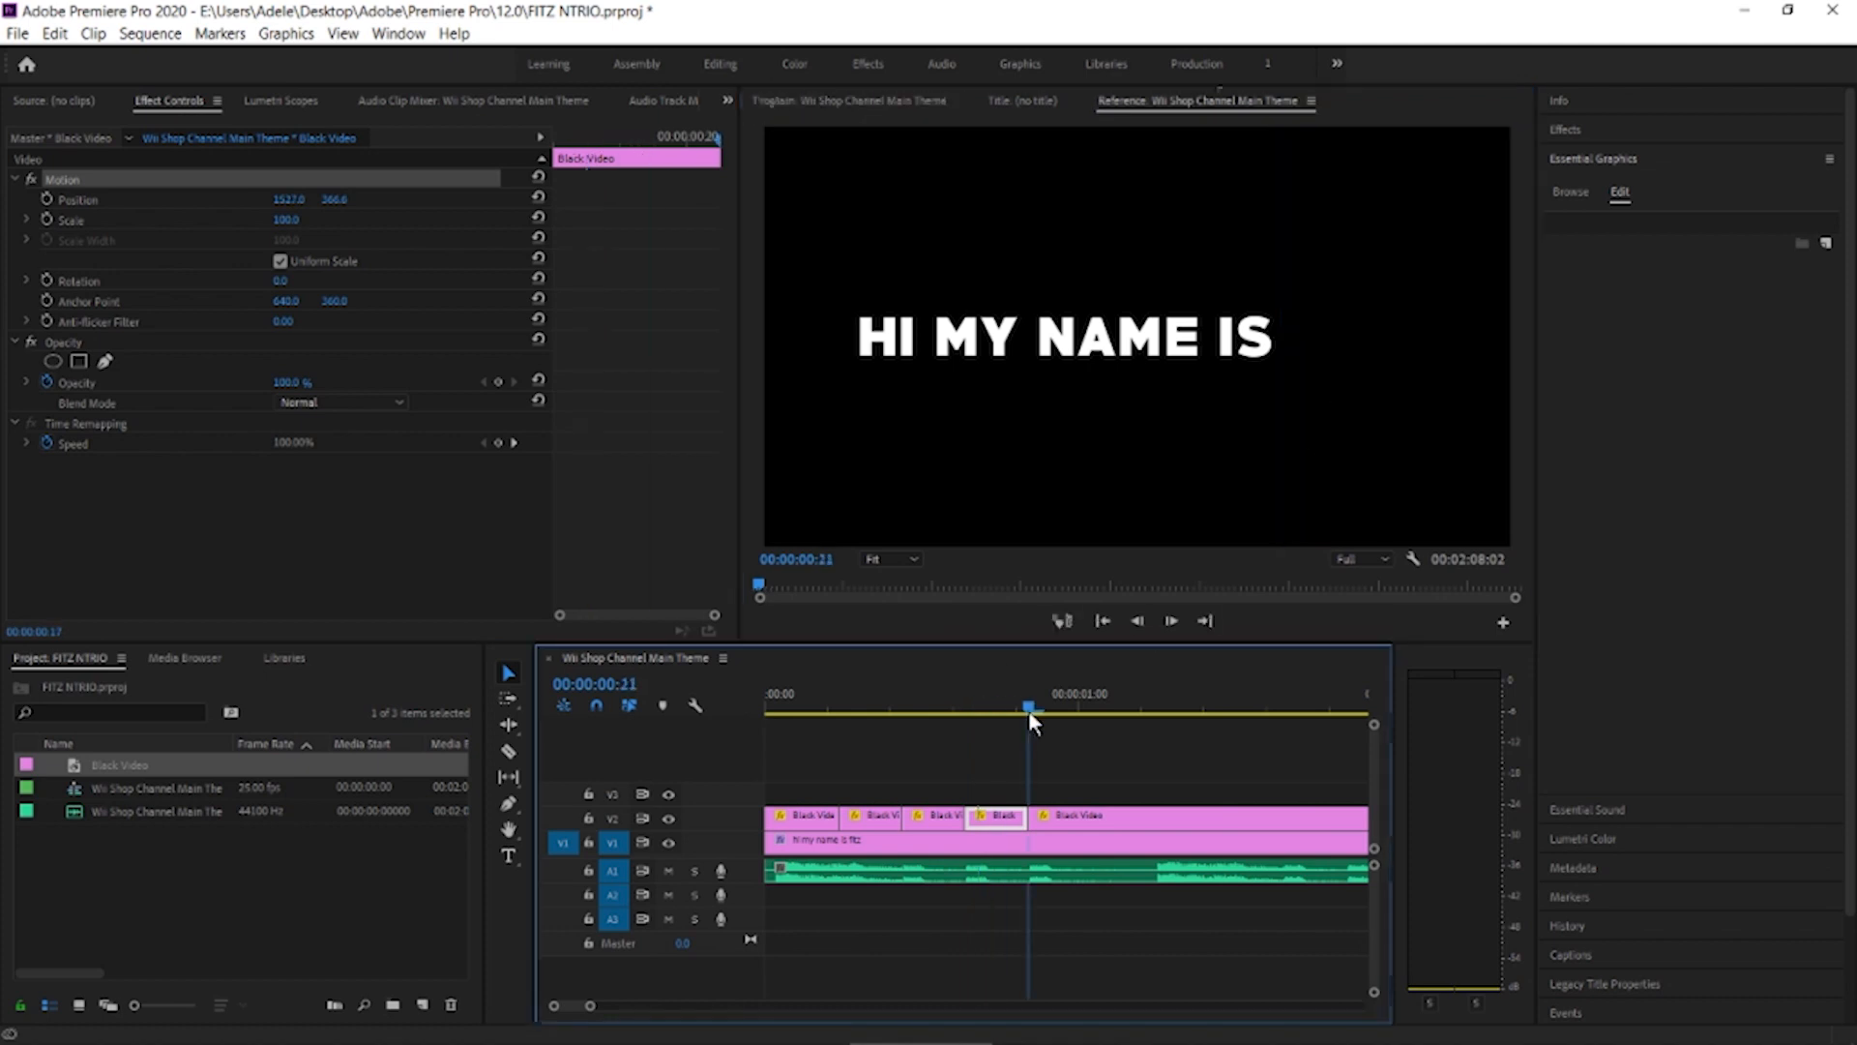
left_click(1057, 813)
left_click(1138, 714)
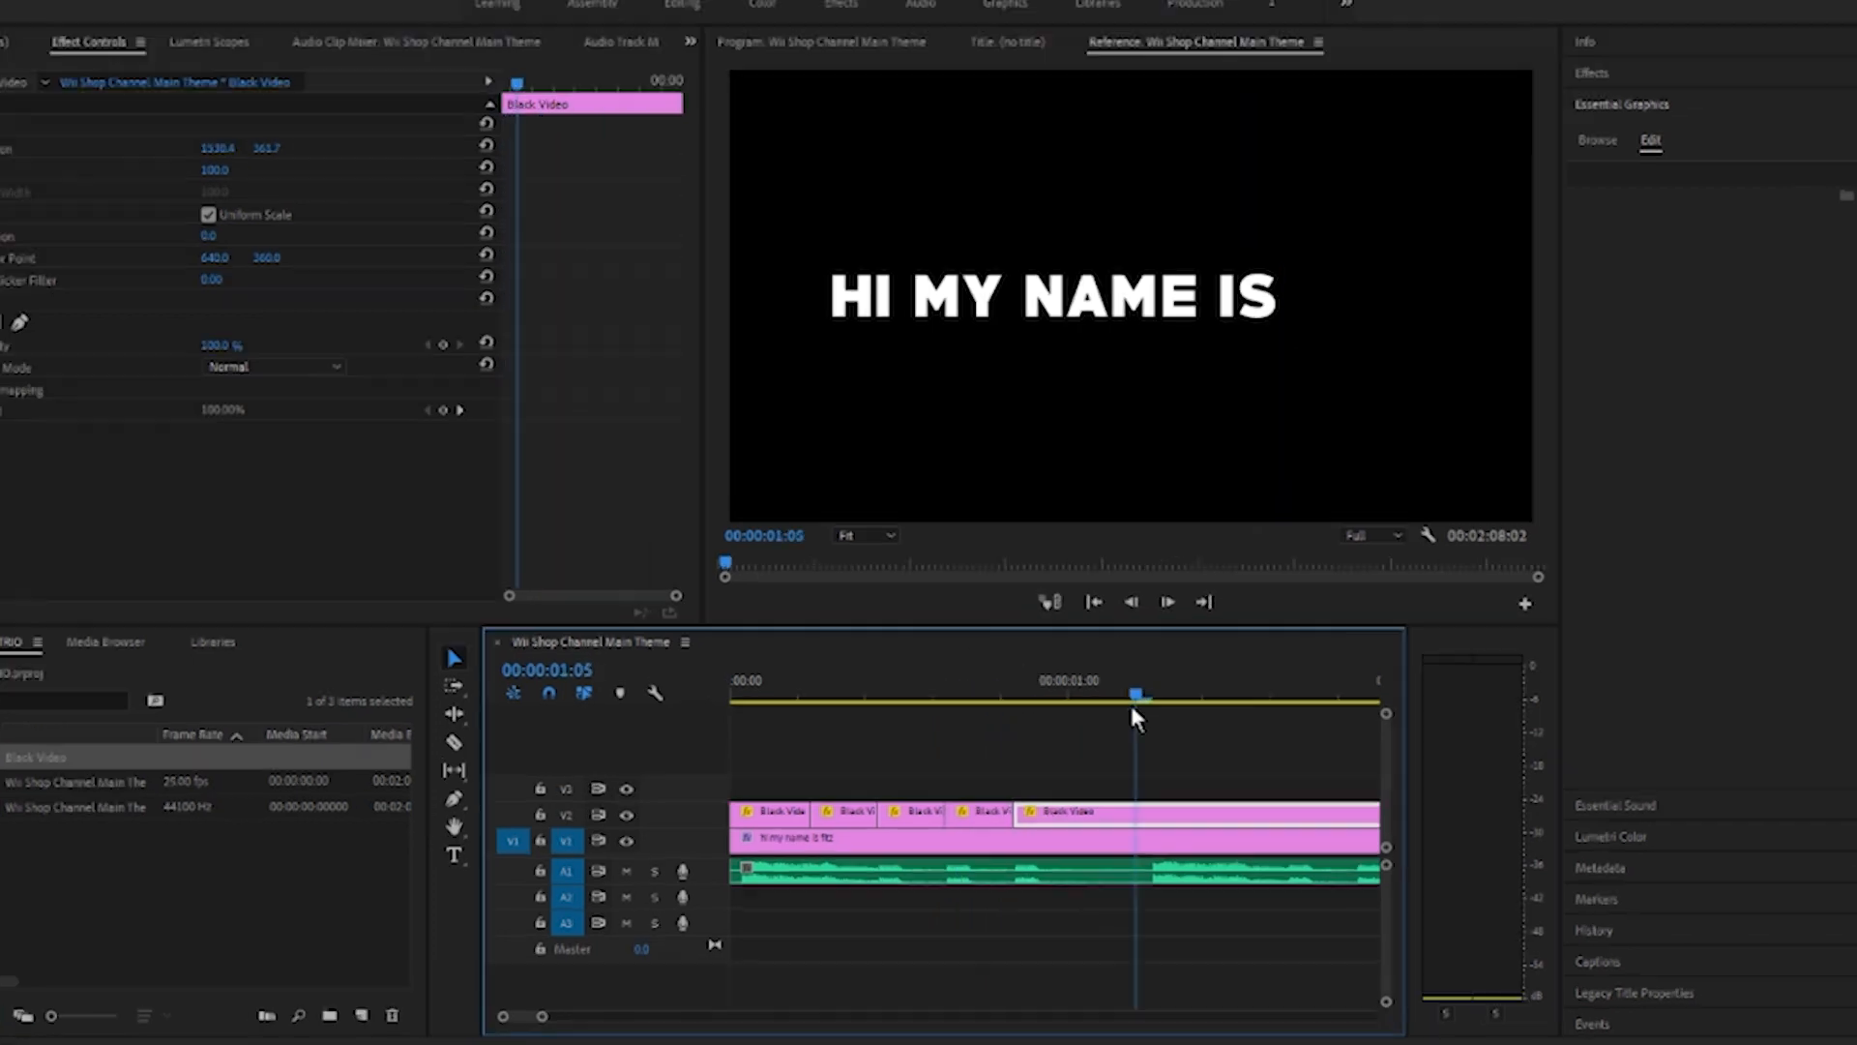
key("Right")
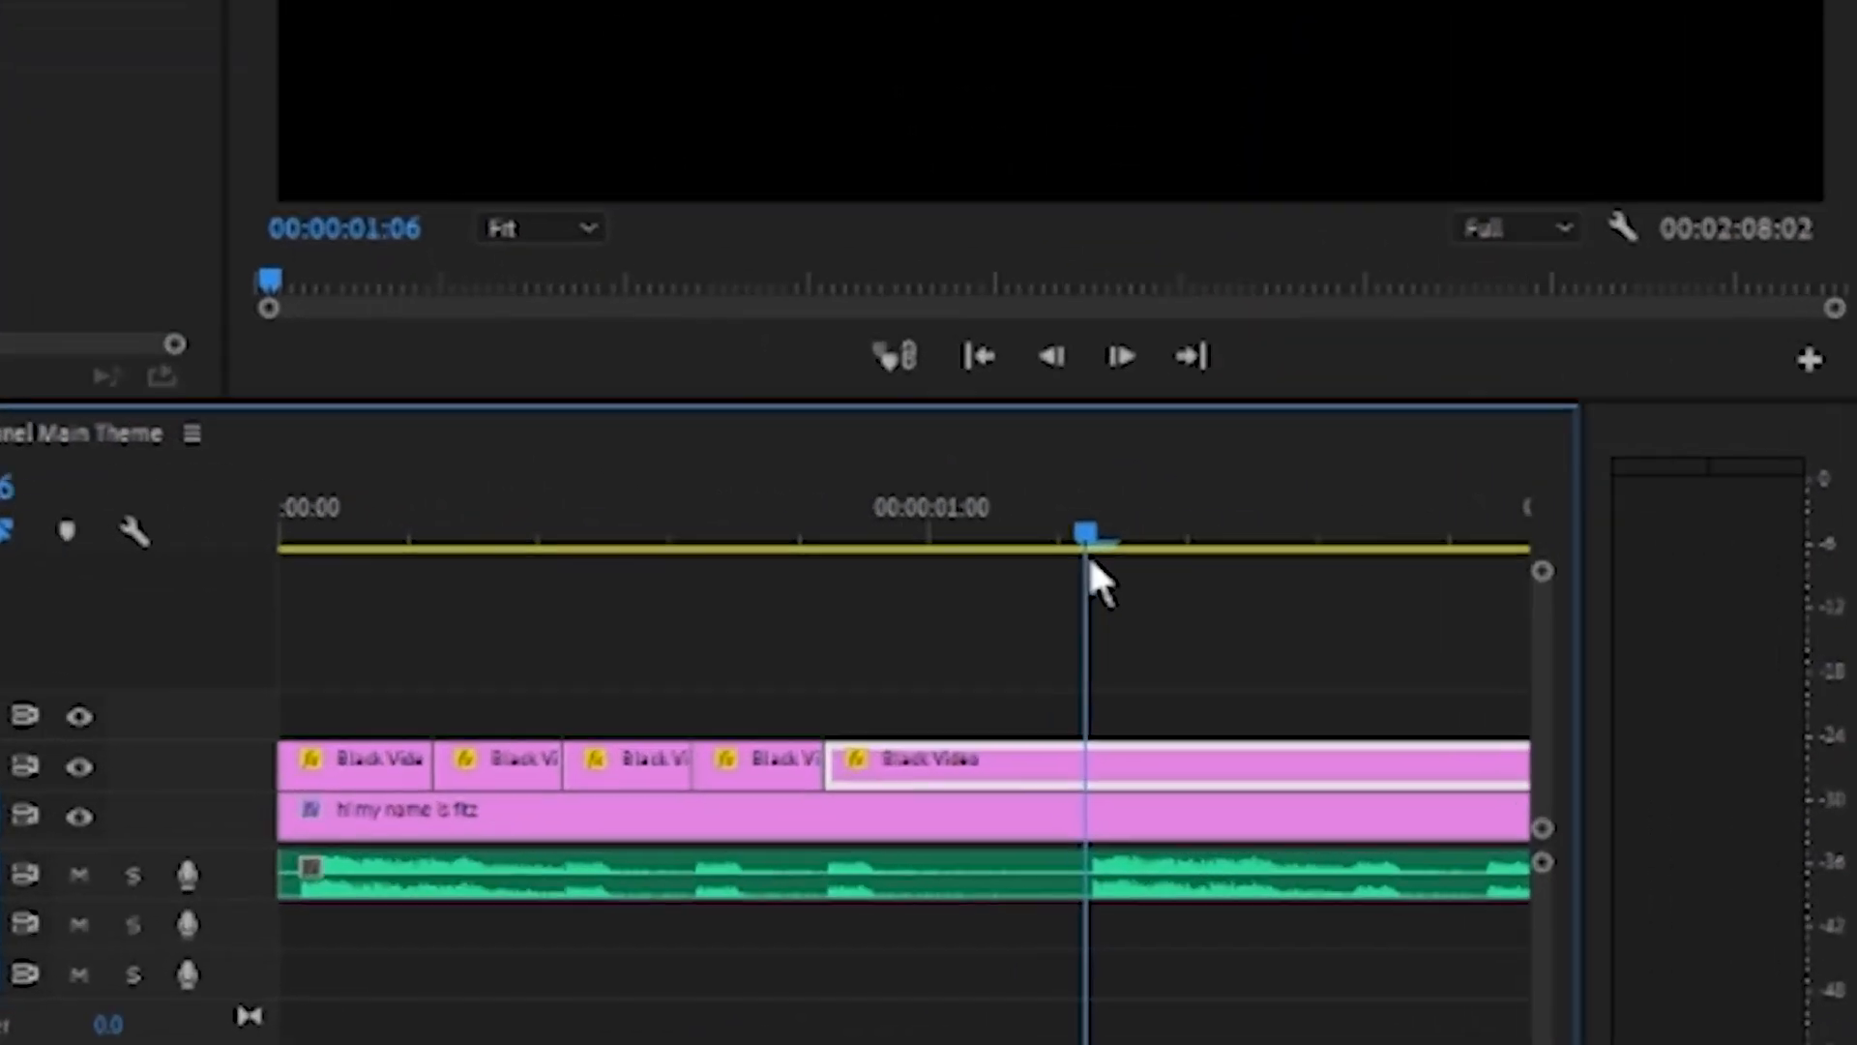
key("c")
left_click(1150, 813)
key("v")
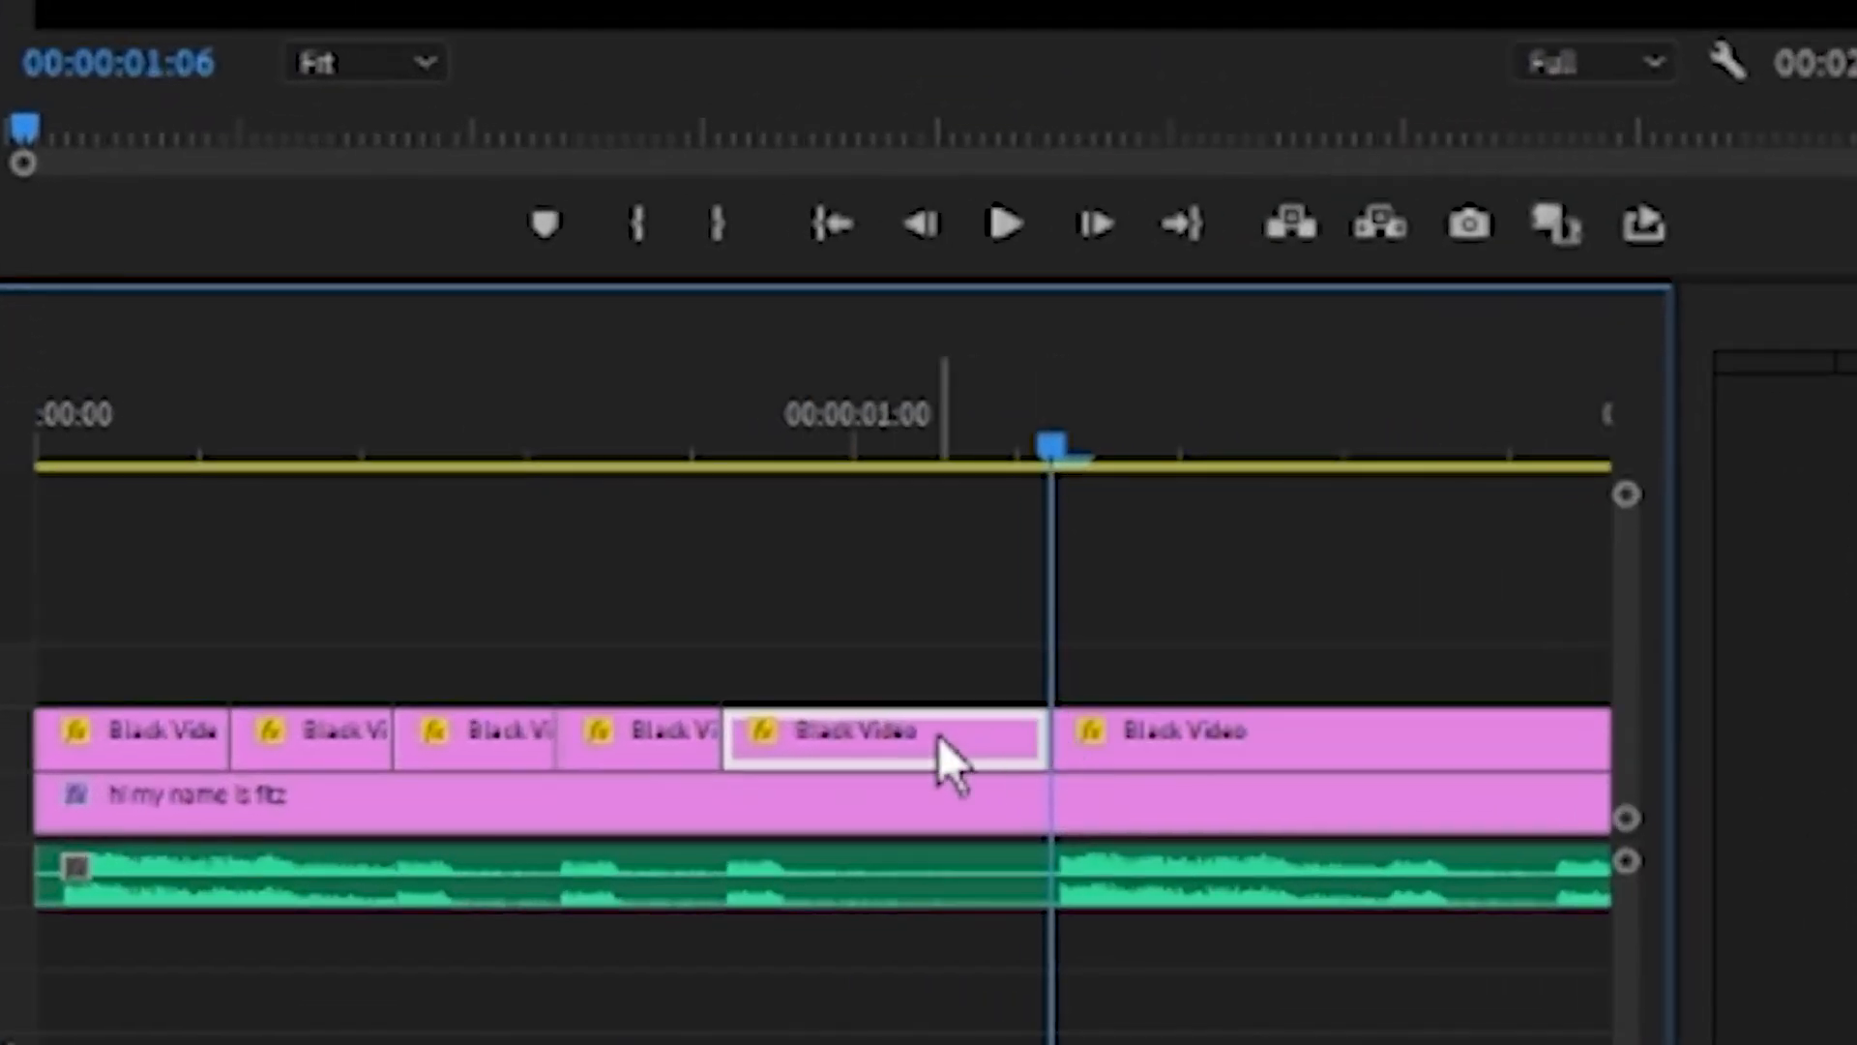
right_click(936, 738)
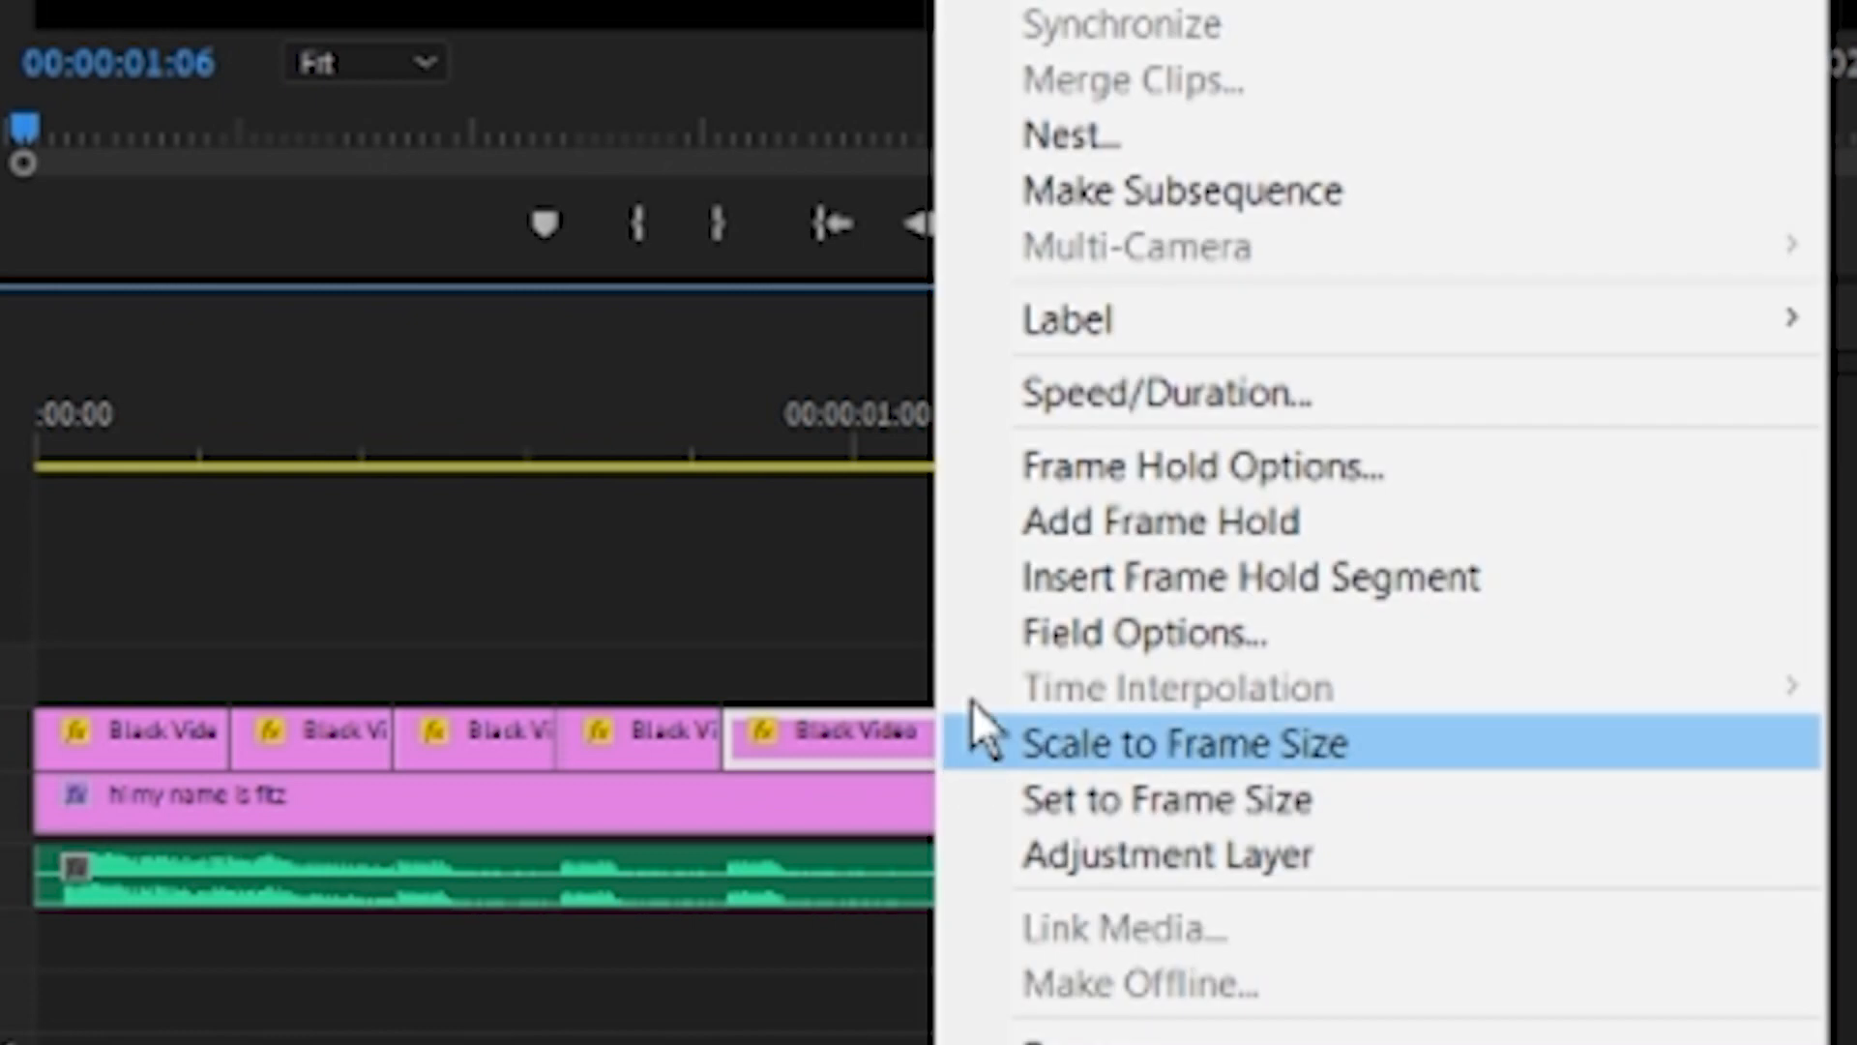
left_click(1074, 2)
key("Home")
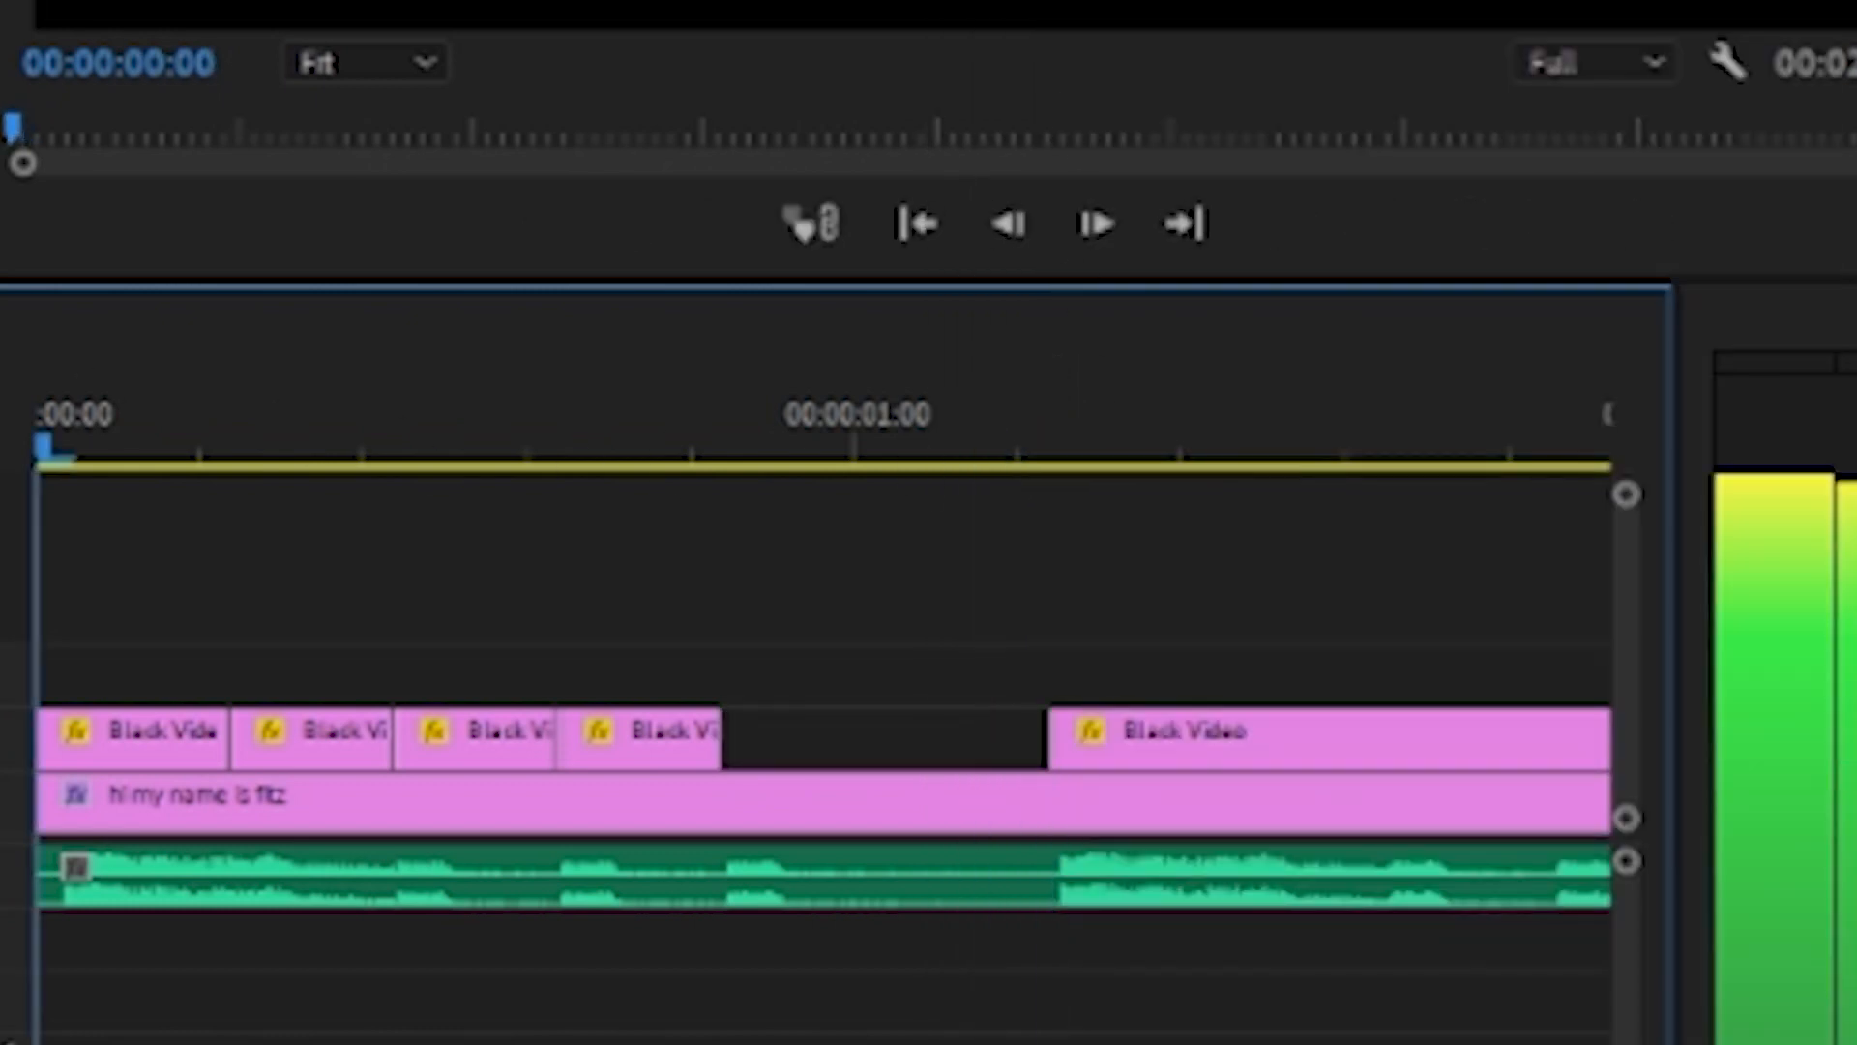
left_click(1006, 224)
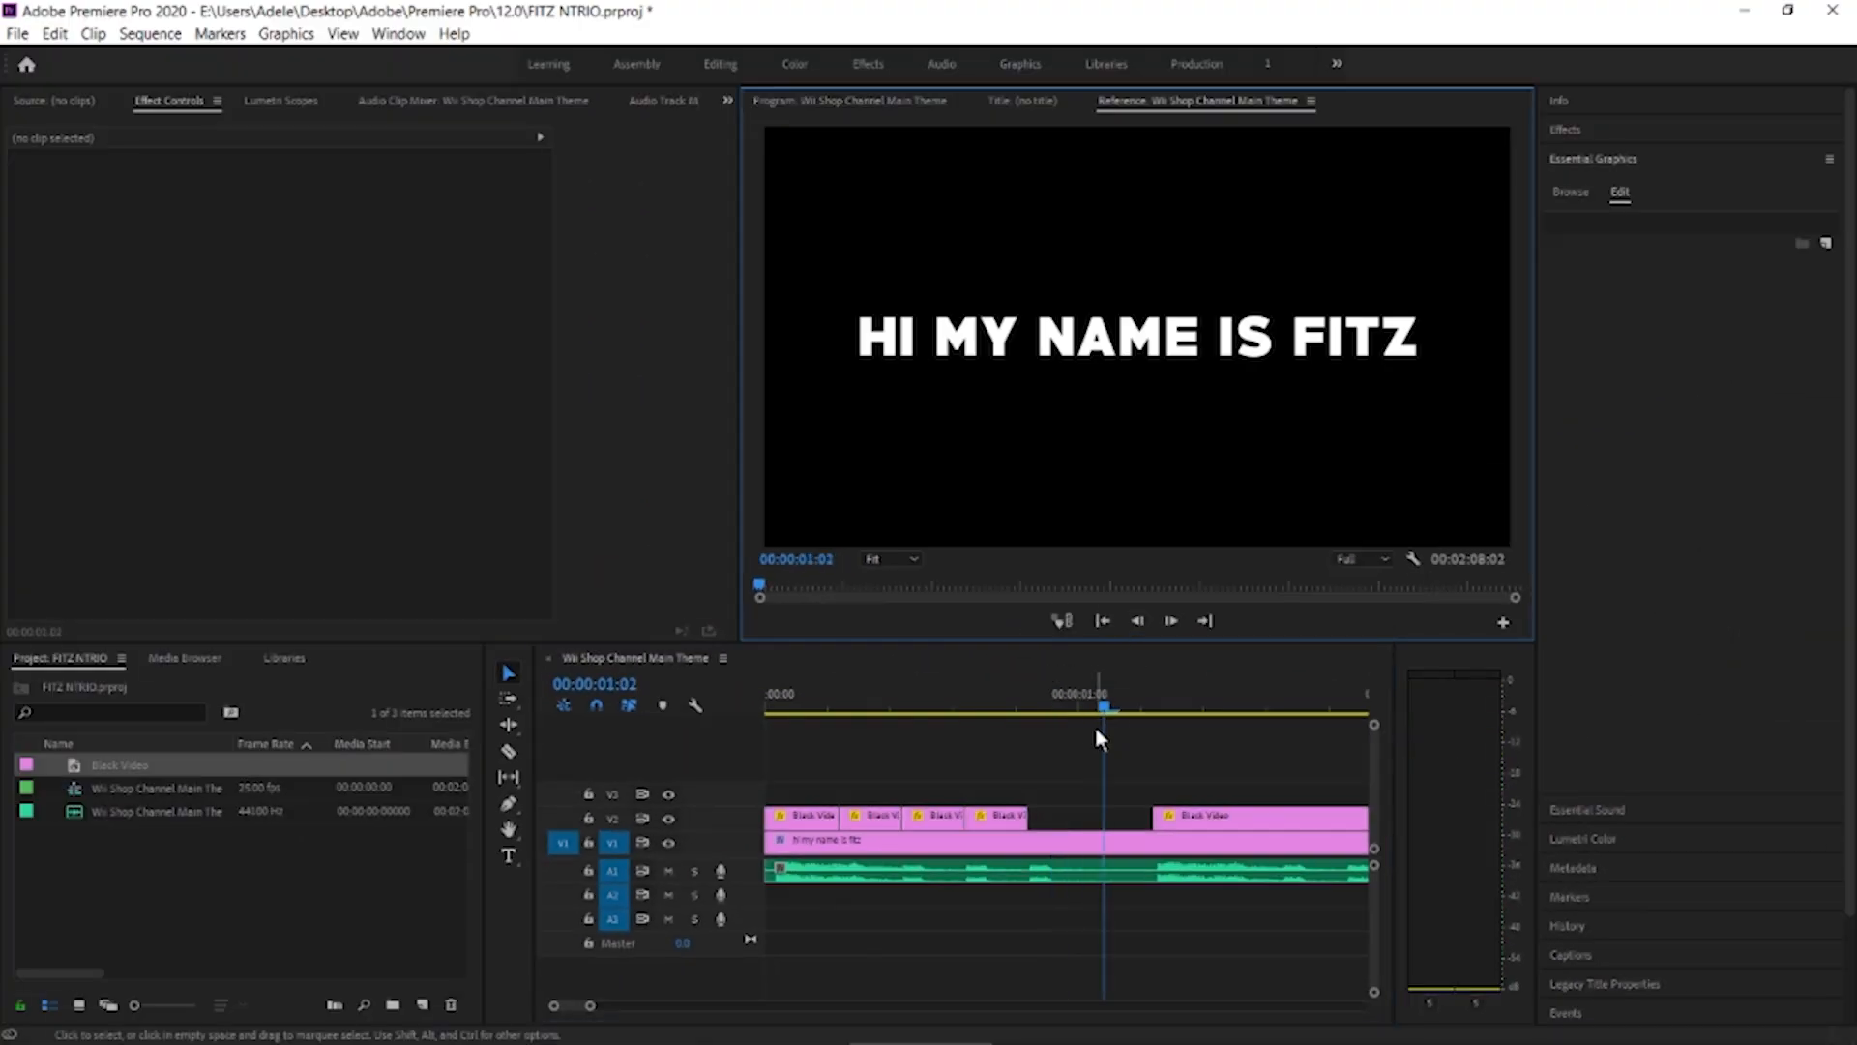
Split the text clip at 00:00:01:06 and change the second part's text to "welcome to to vid"
scroll(1132, 793, "down", 5)
left_click_drag(816, 706, 860, 712)
double_click(983, 342)
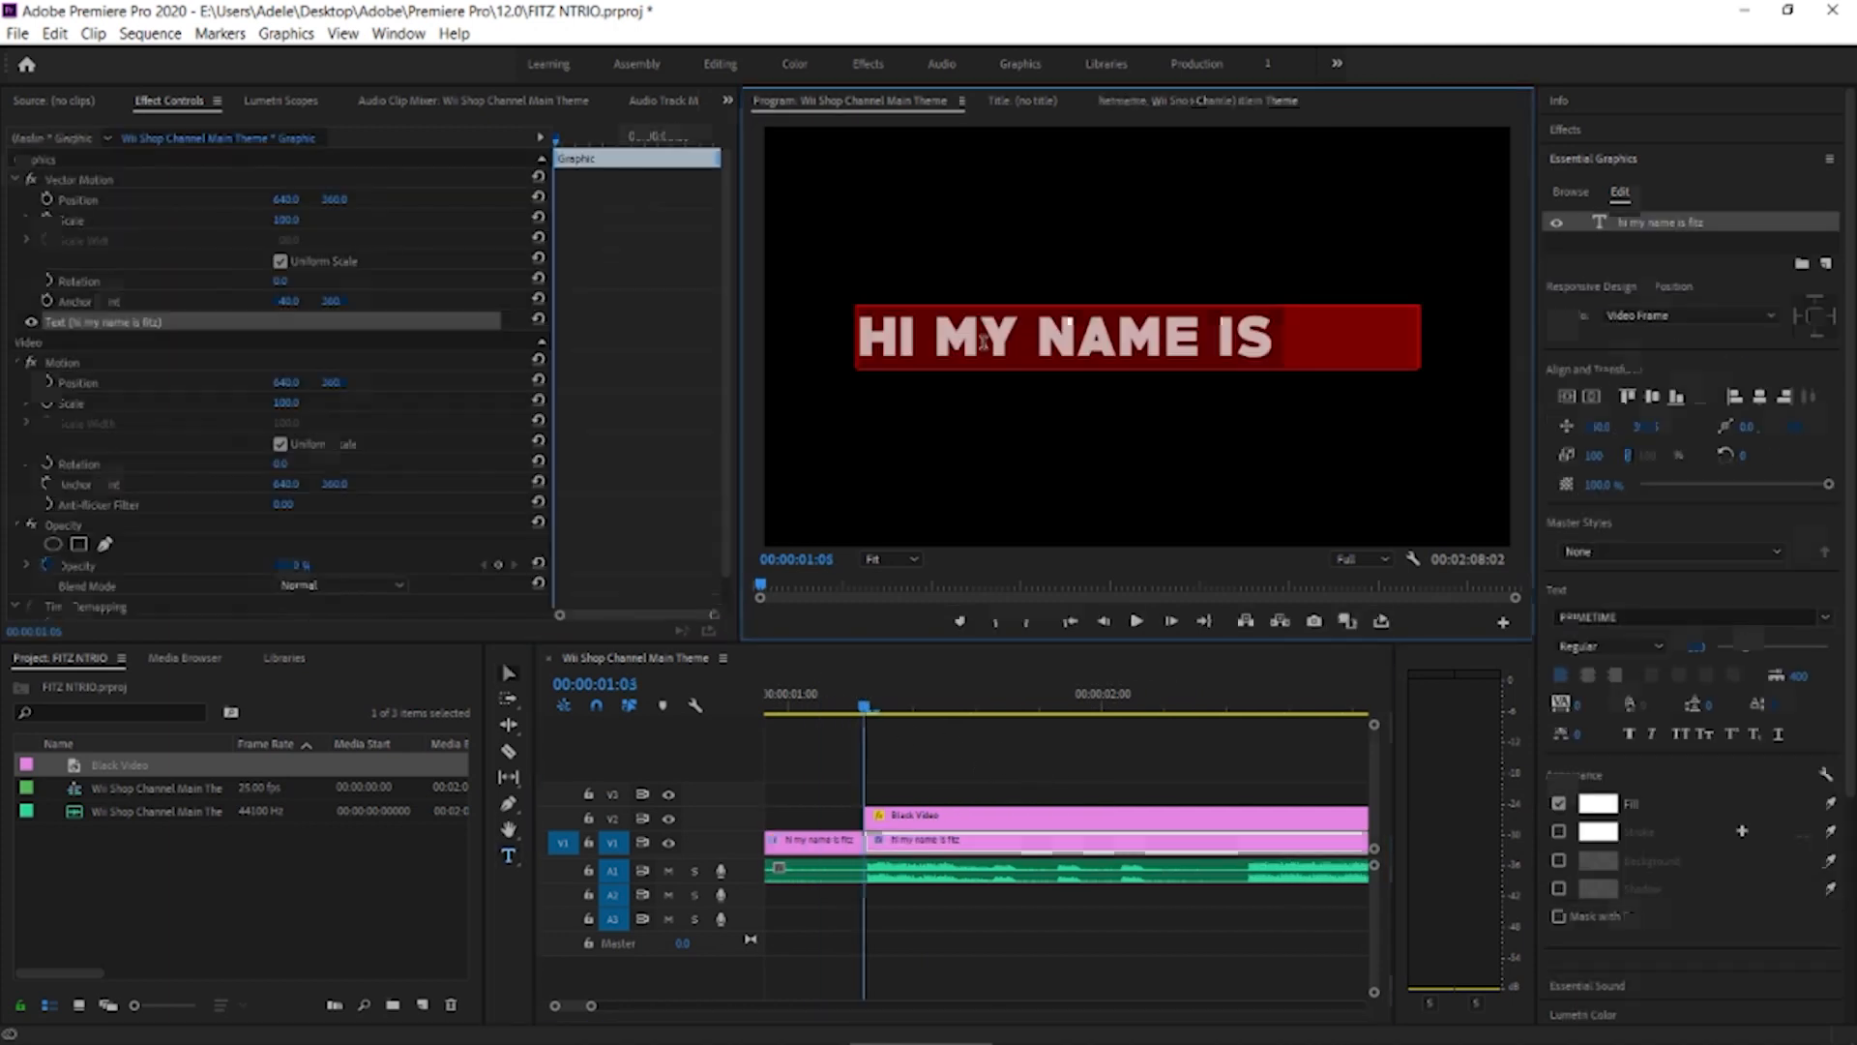
key("BackSpace")
type("welcome to the")
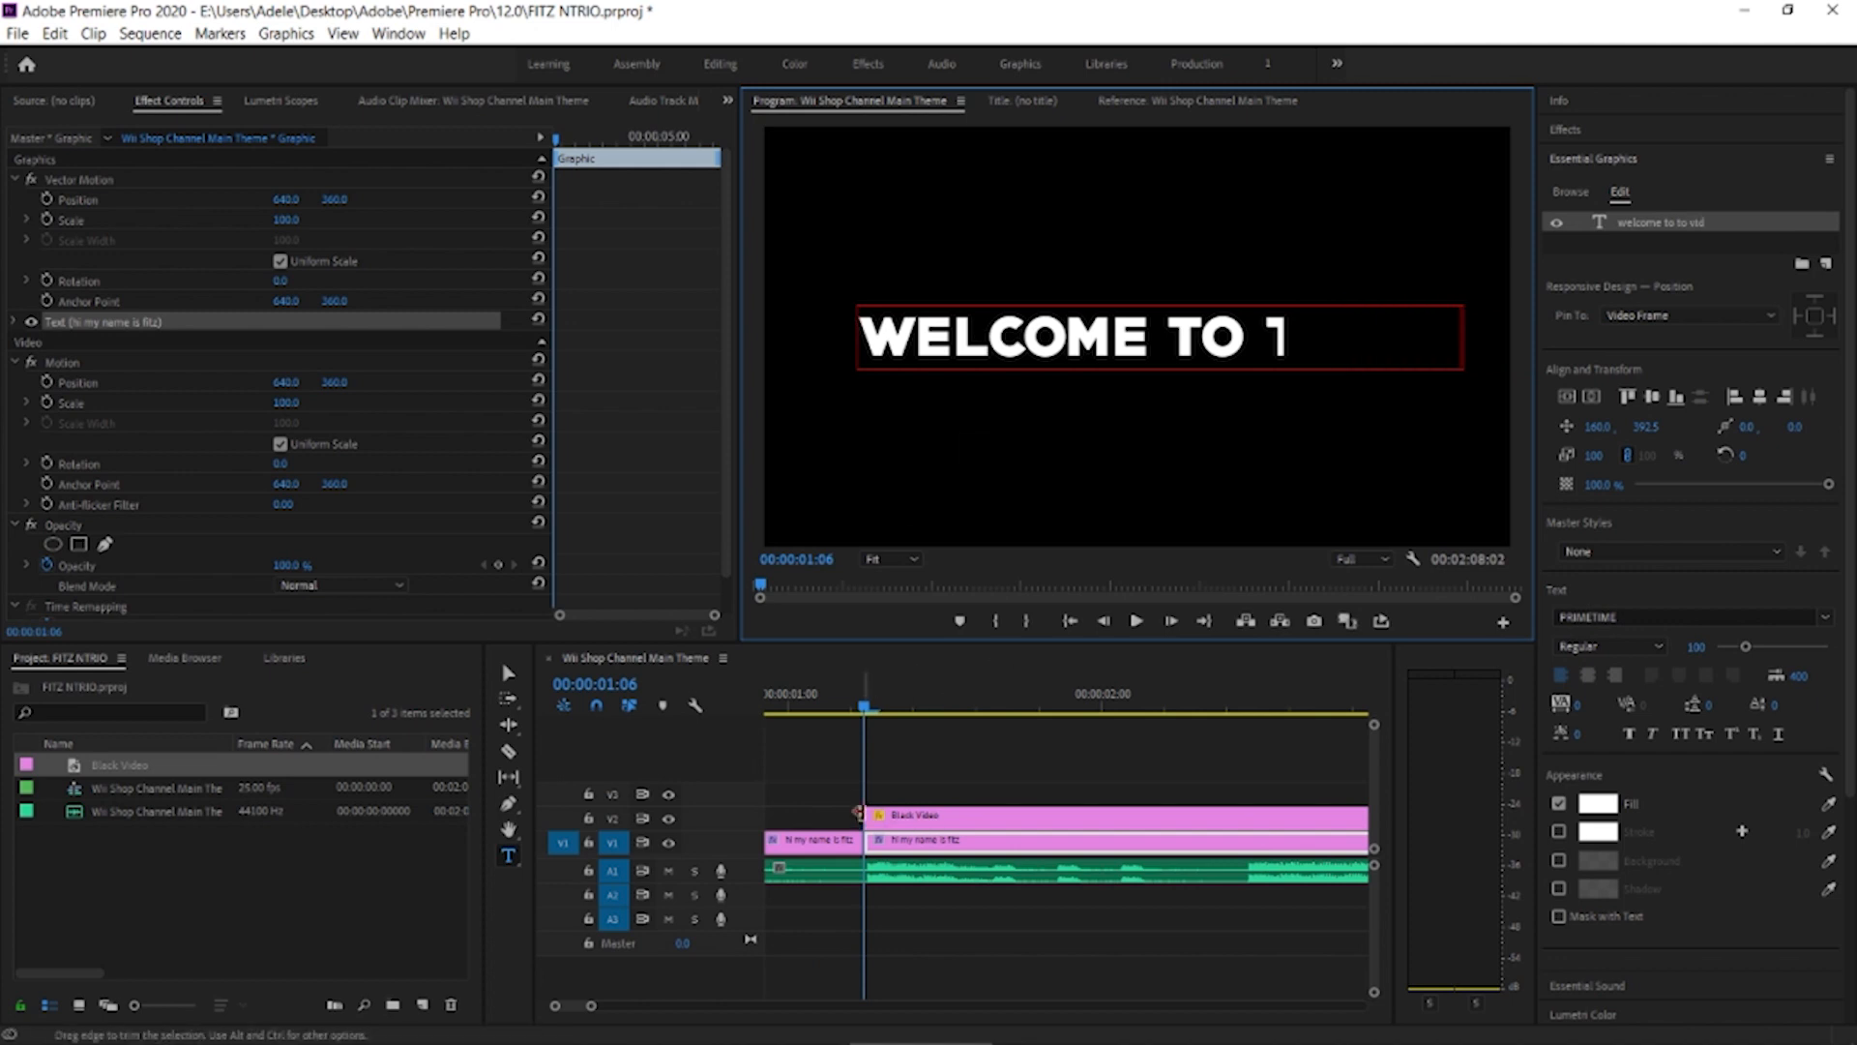
Shift the black video clip starting at 00:00:01:06 leftward until only "WEL" of the text is uncovered
left_click(868, 704)
left_click(914, 815)
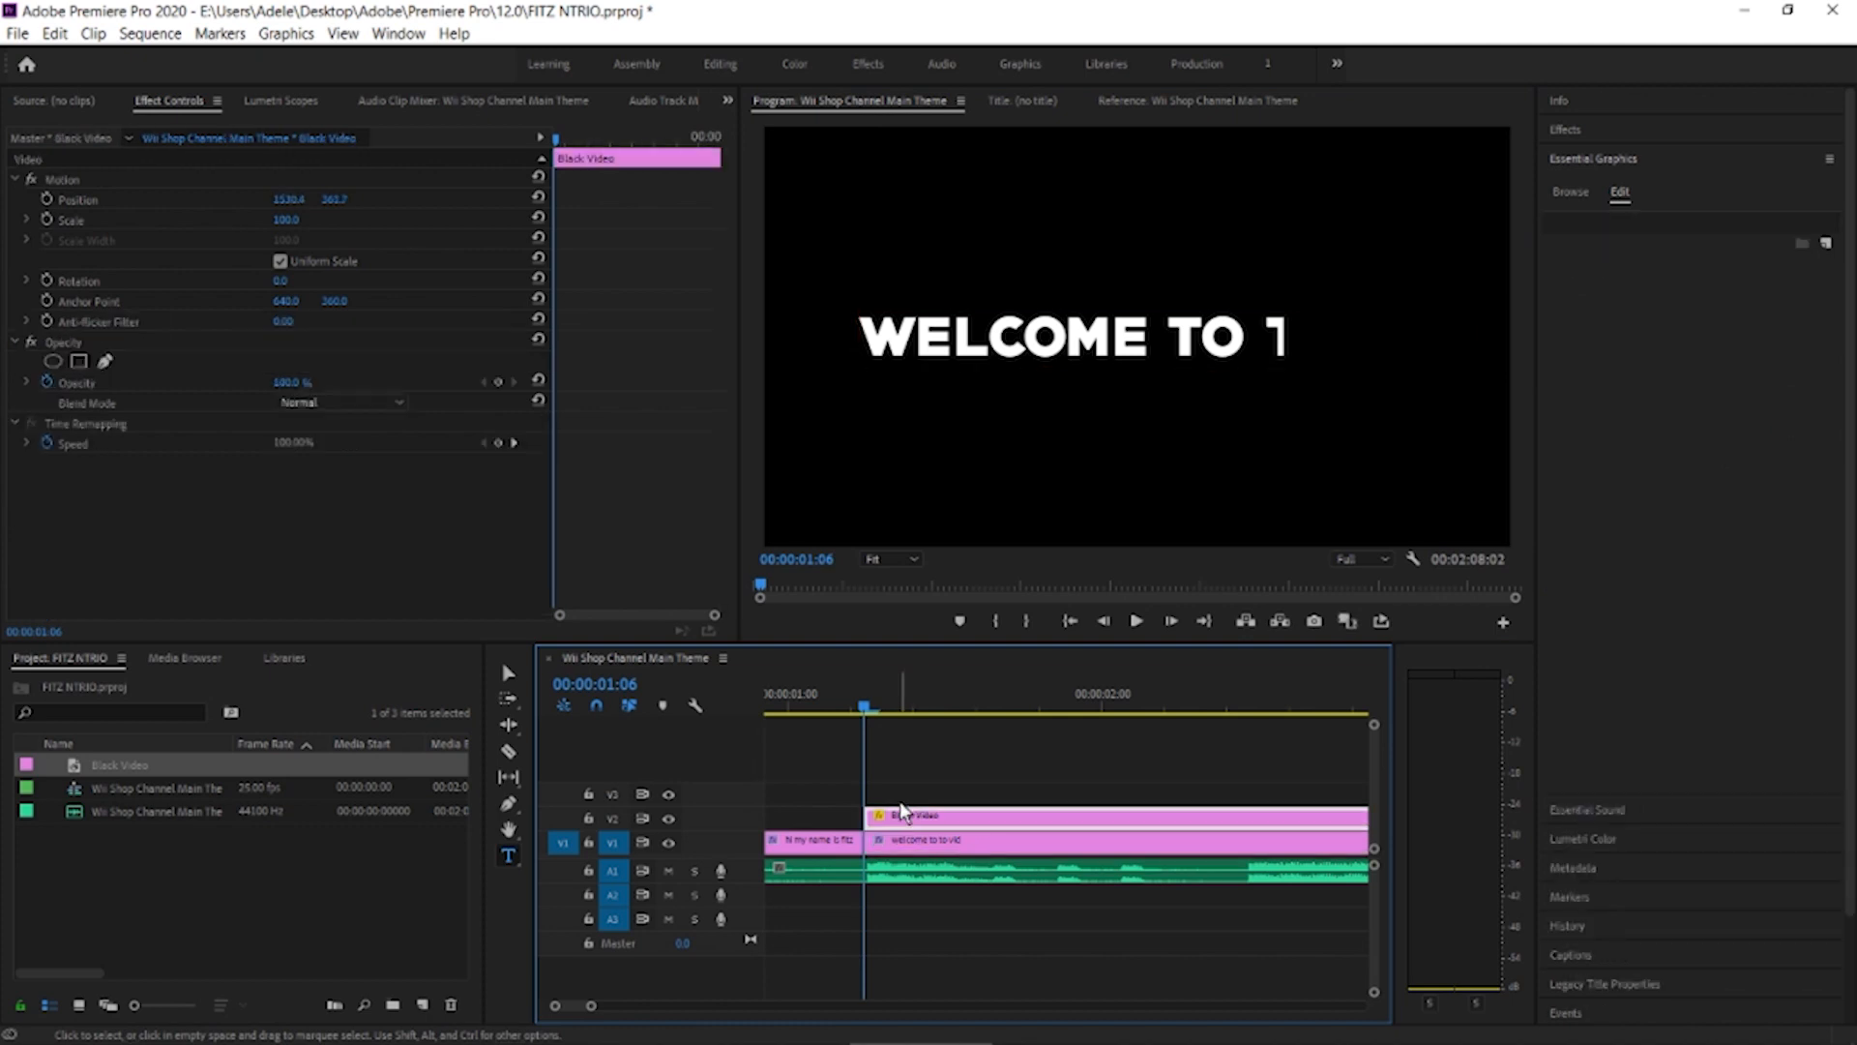
left_click(118, 182)
left_click_drag(1385, 416, 1102, 425)
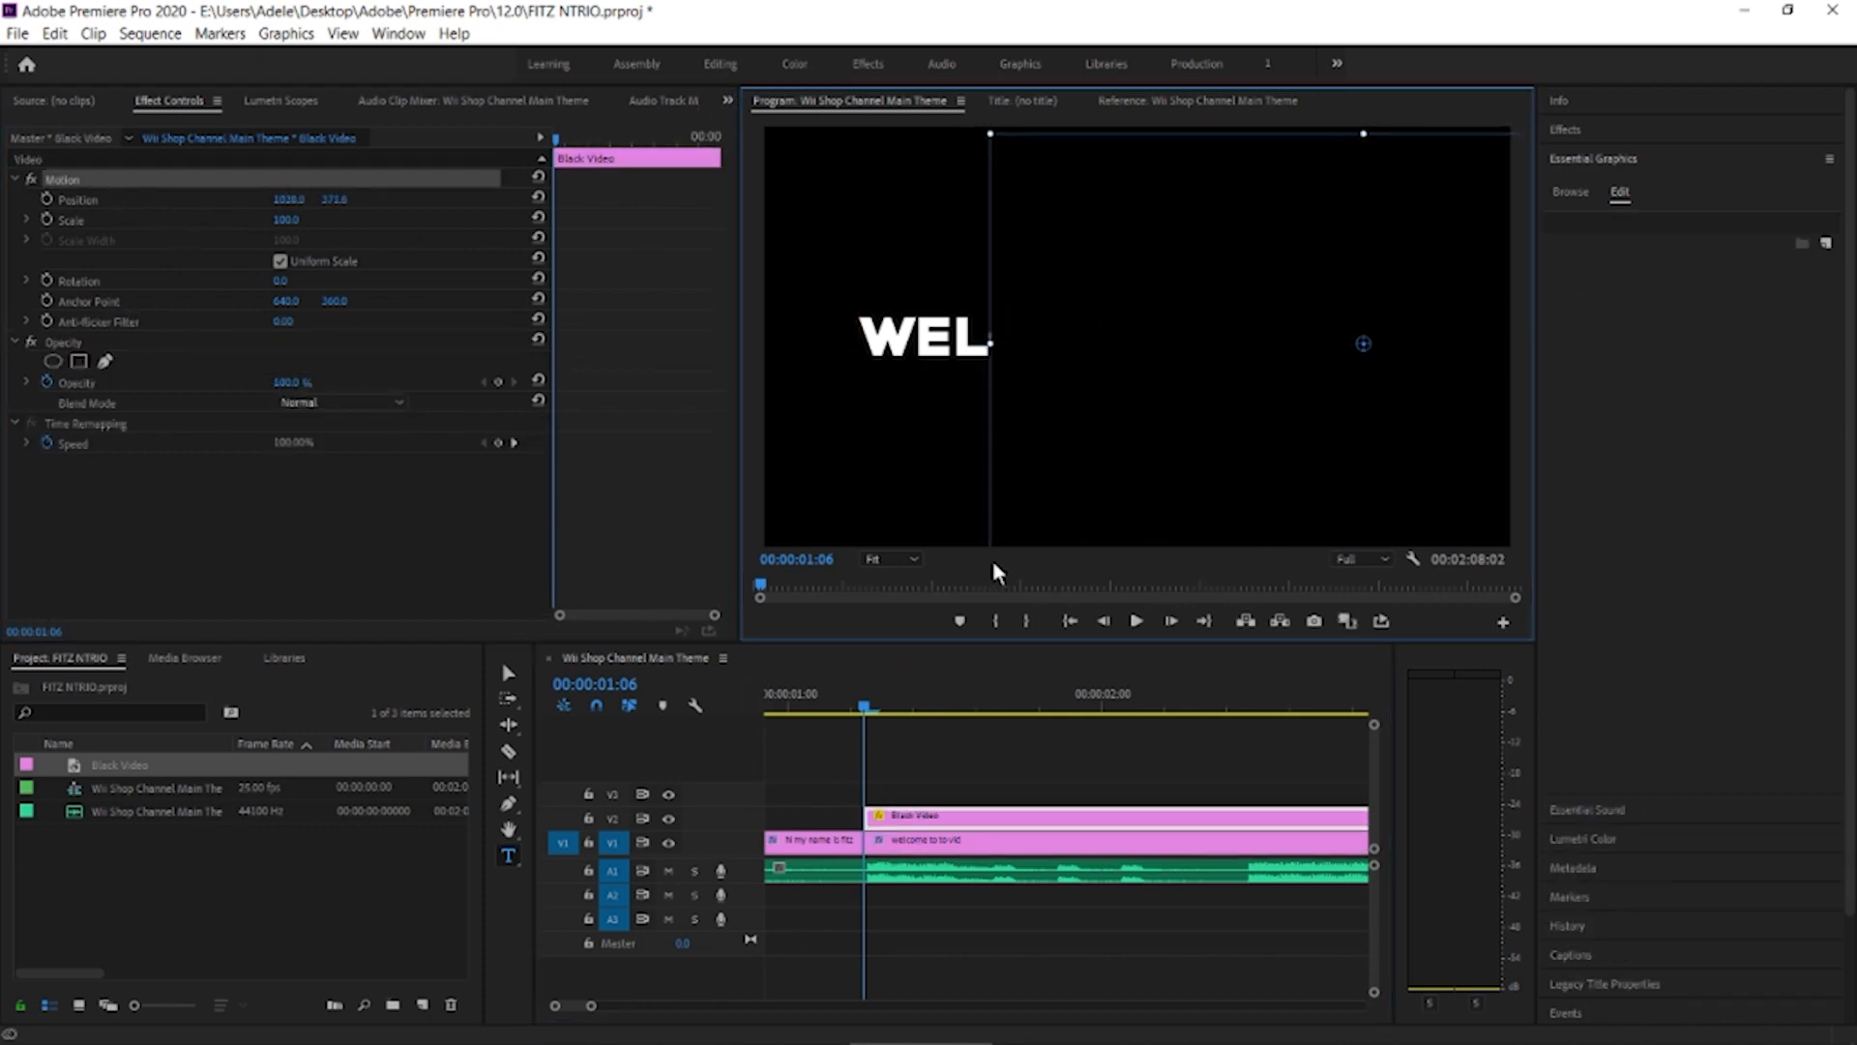
left_click_drag(986, 339, 983, 339)
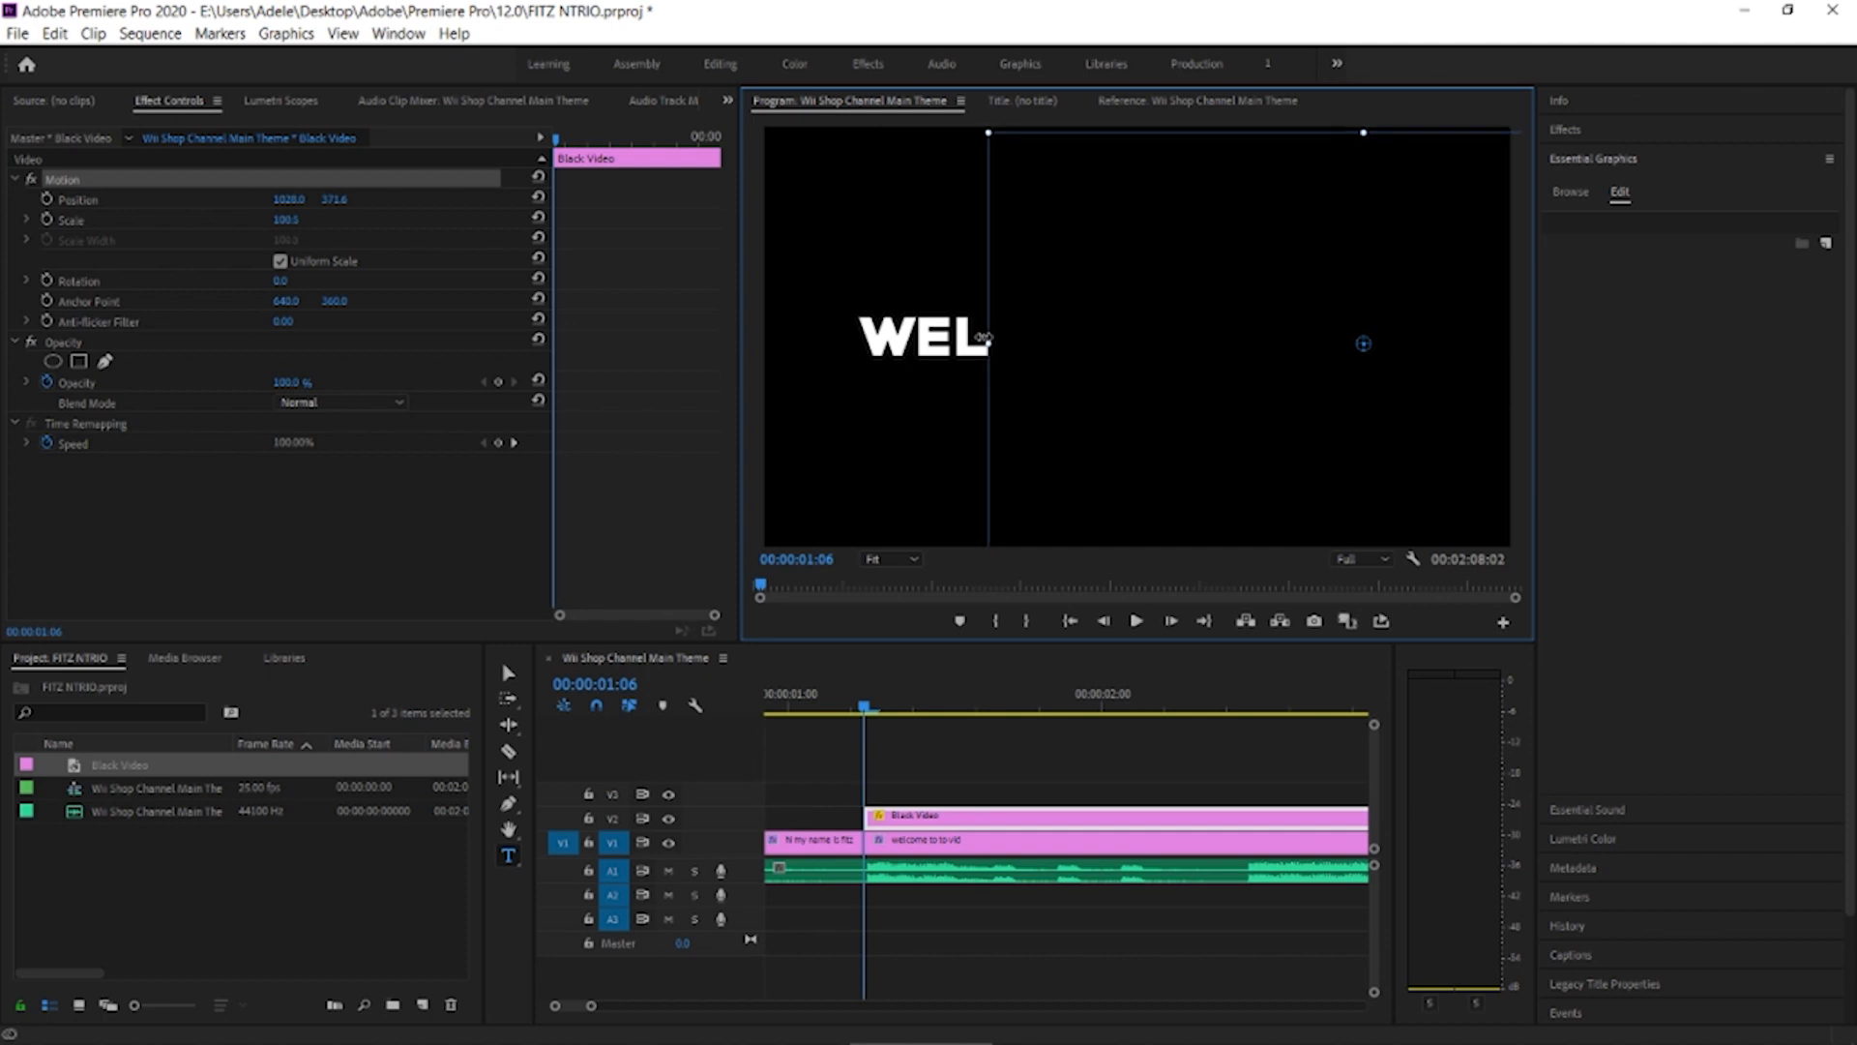
Split the black video clip at the next beat after 00:00:01:06 and select its second part
left_click_drag(866, 714, 926, 715)
key("c")
left_click(929, 817)
key("v")
left_click(961, 821)
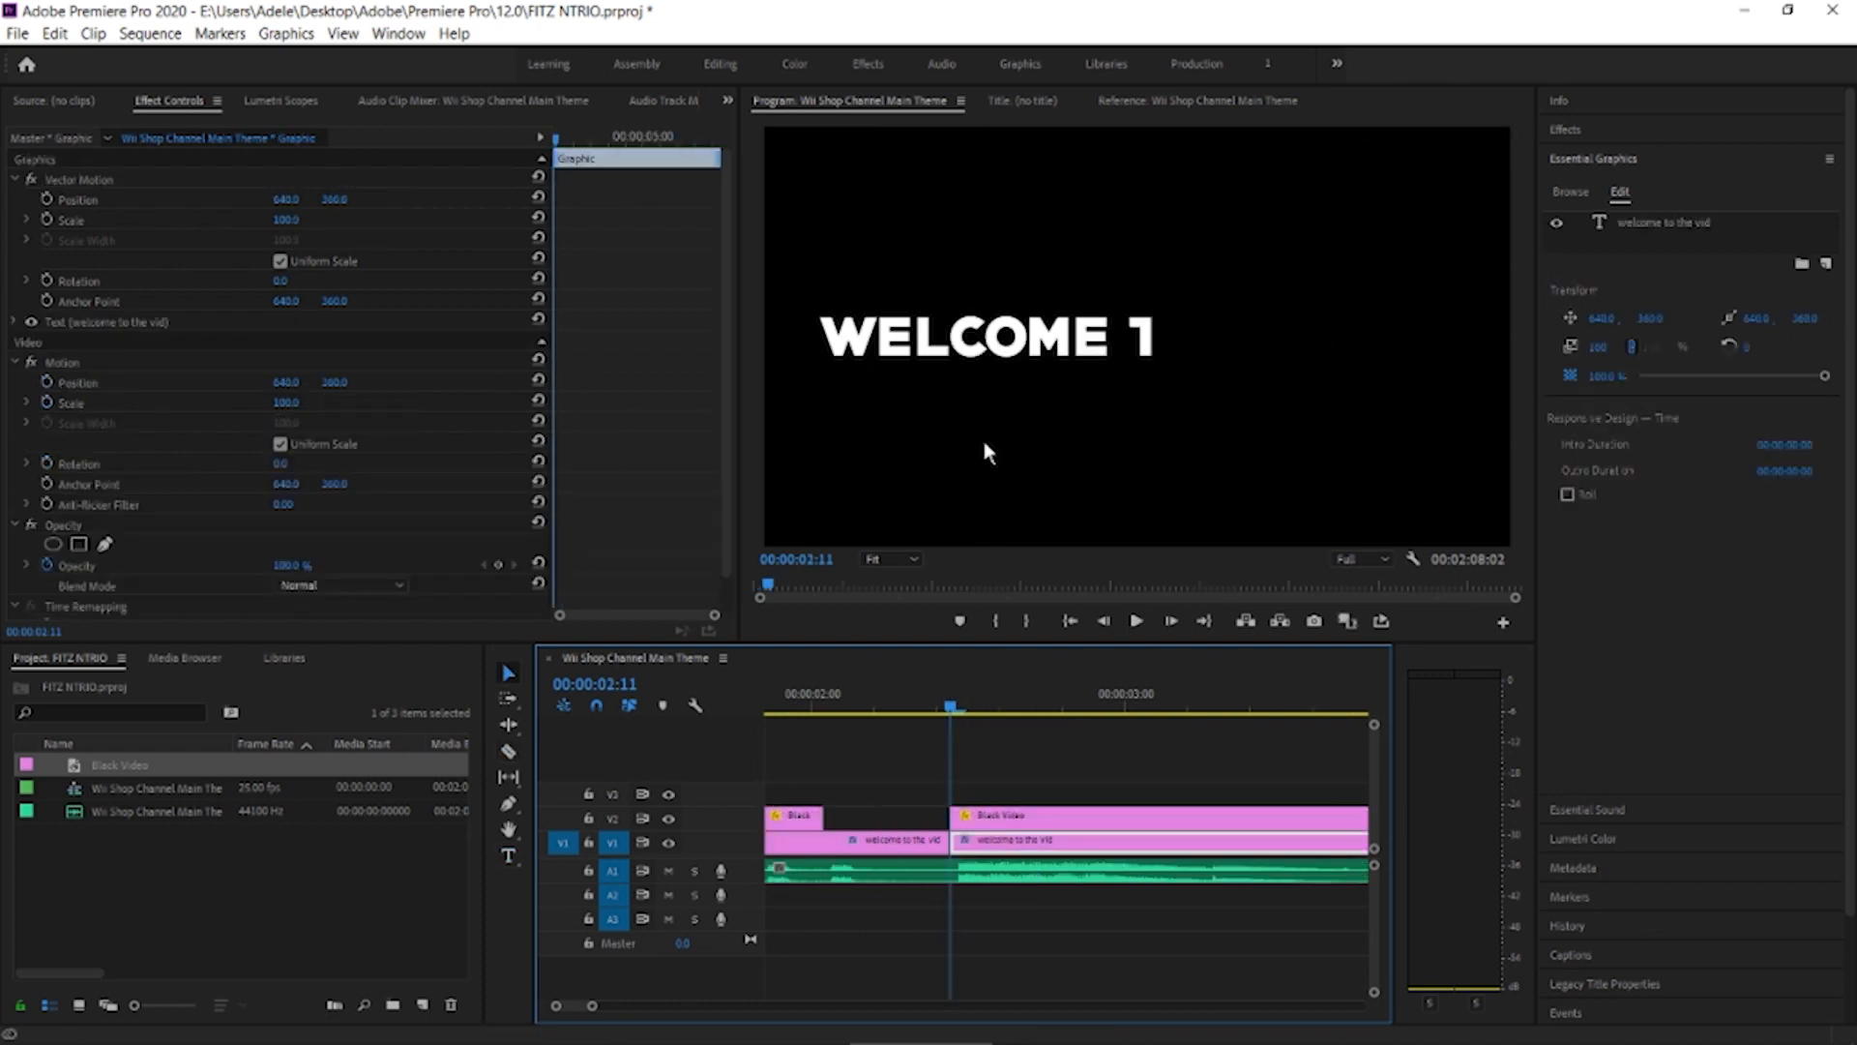
Replace the text of the clip starting at 00:00:02:11 with "i hope you enjoy!" and centre it horizontally
left_click(1031, 348)
double_click(1032, 349)
key("BackSpace")
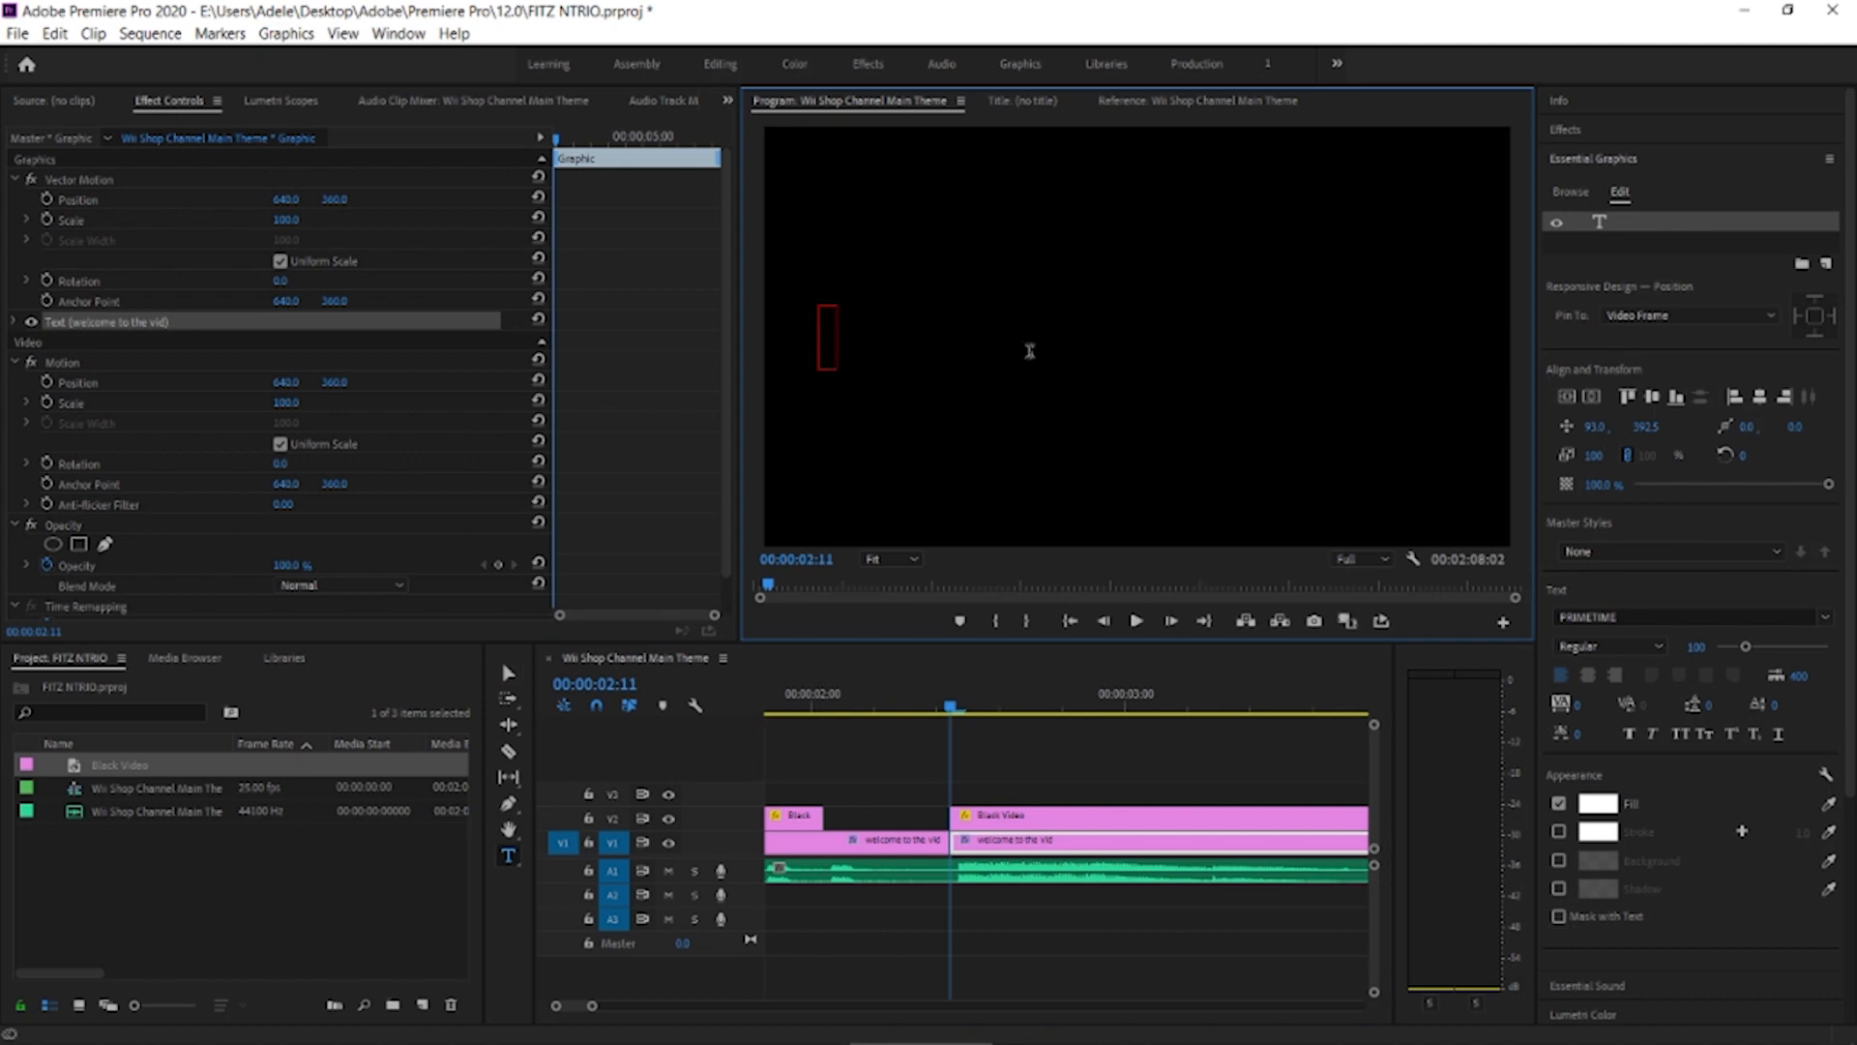
type("i hope you")
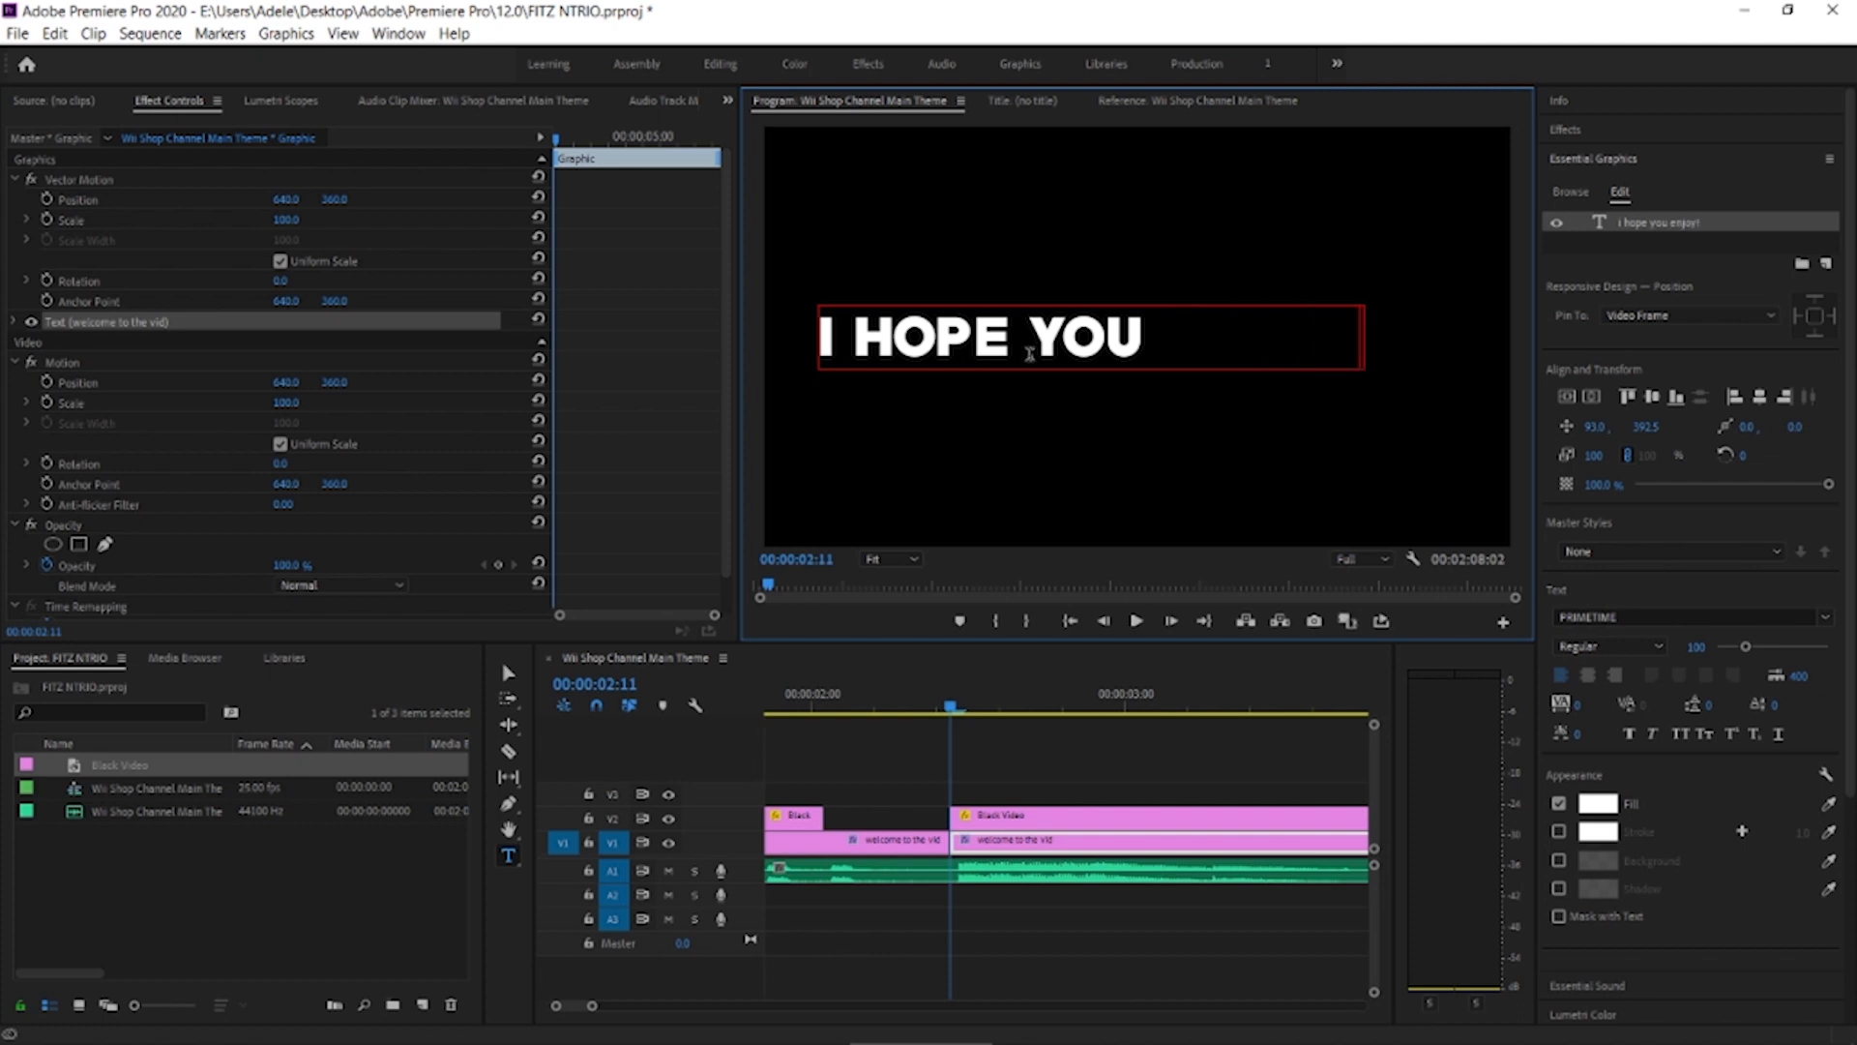
left_click(1746, 395)
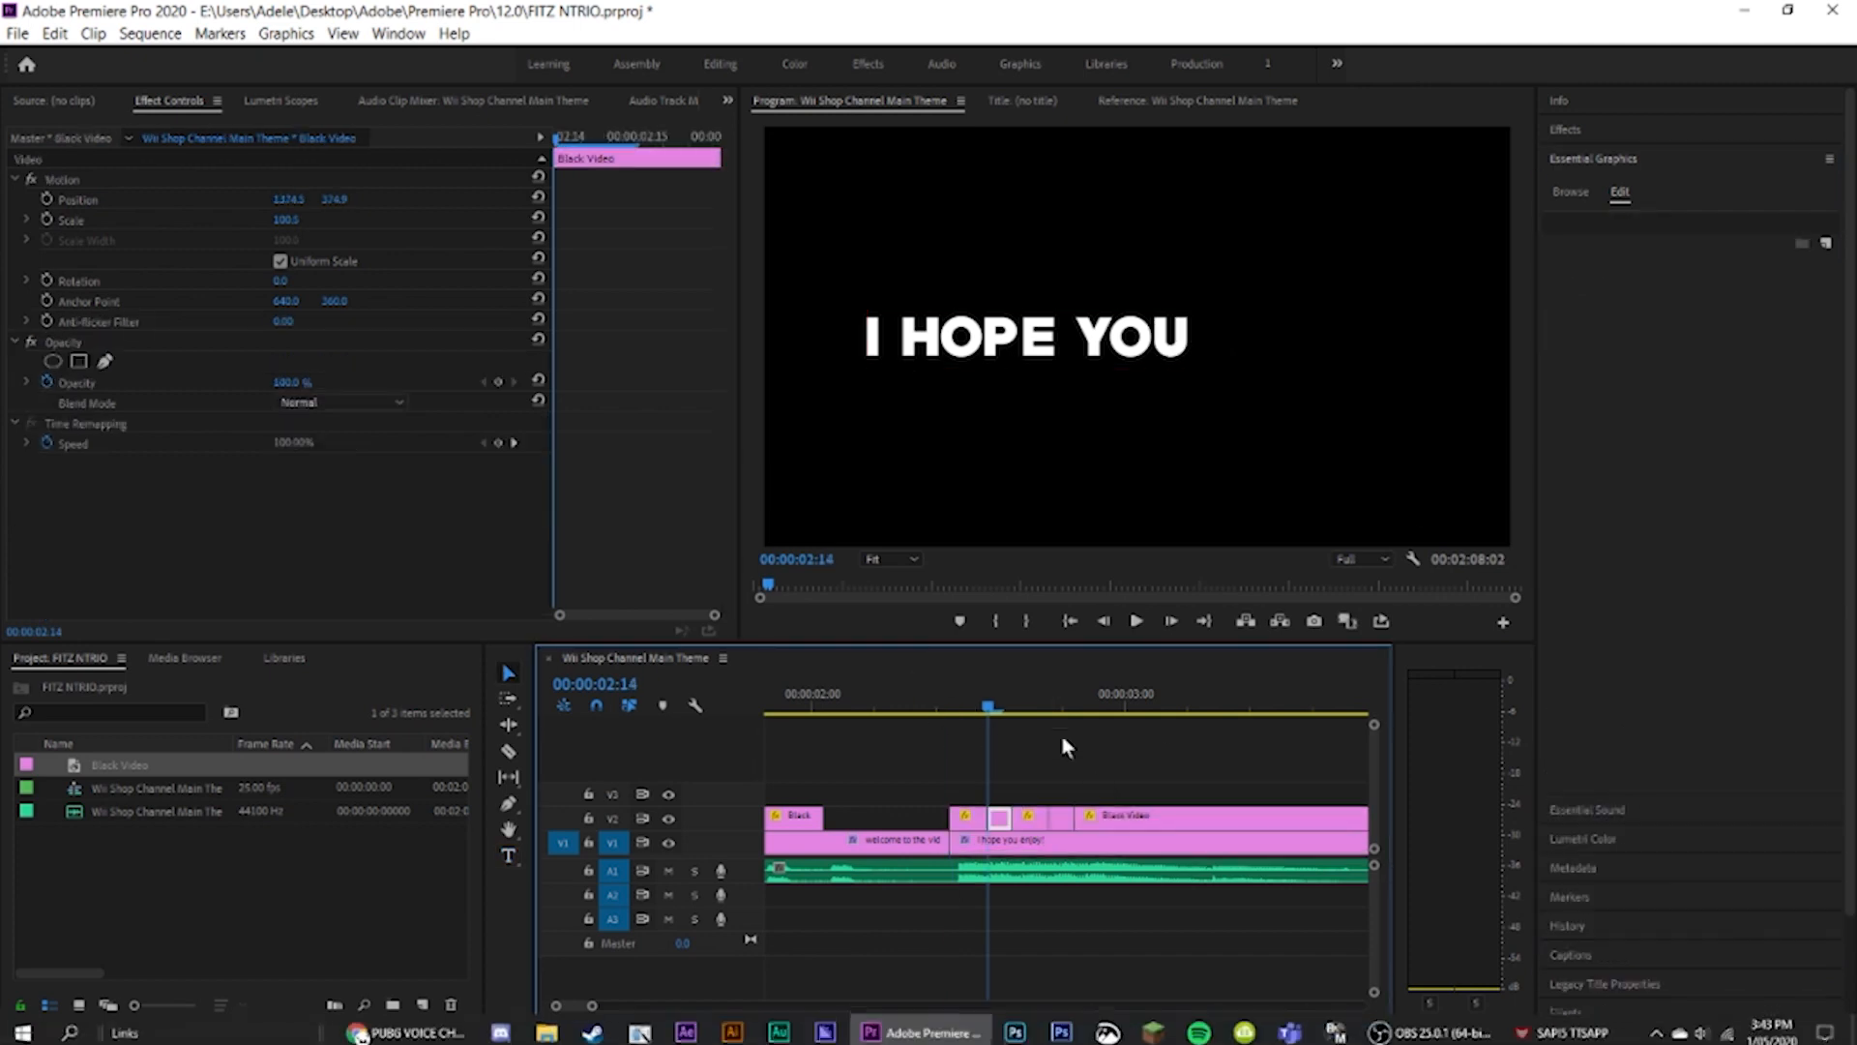
Shift the black video segment at 00:00:02:14 to uncover only "I HOPE", and the one at 00:00:02:16 to uncover "I HOPE YOU"
left_click(108, 181)
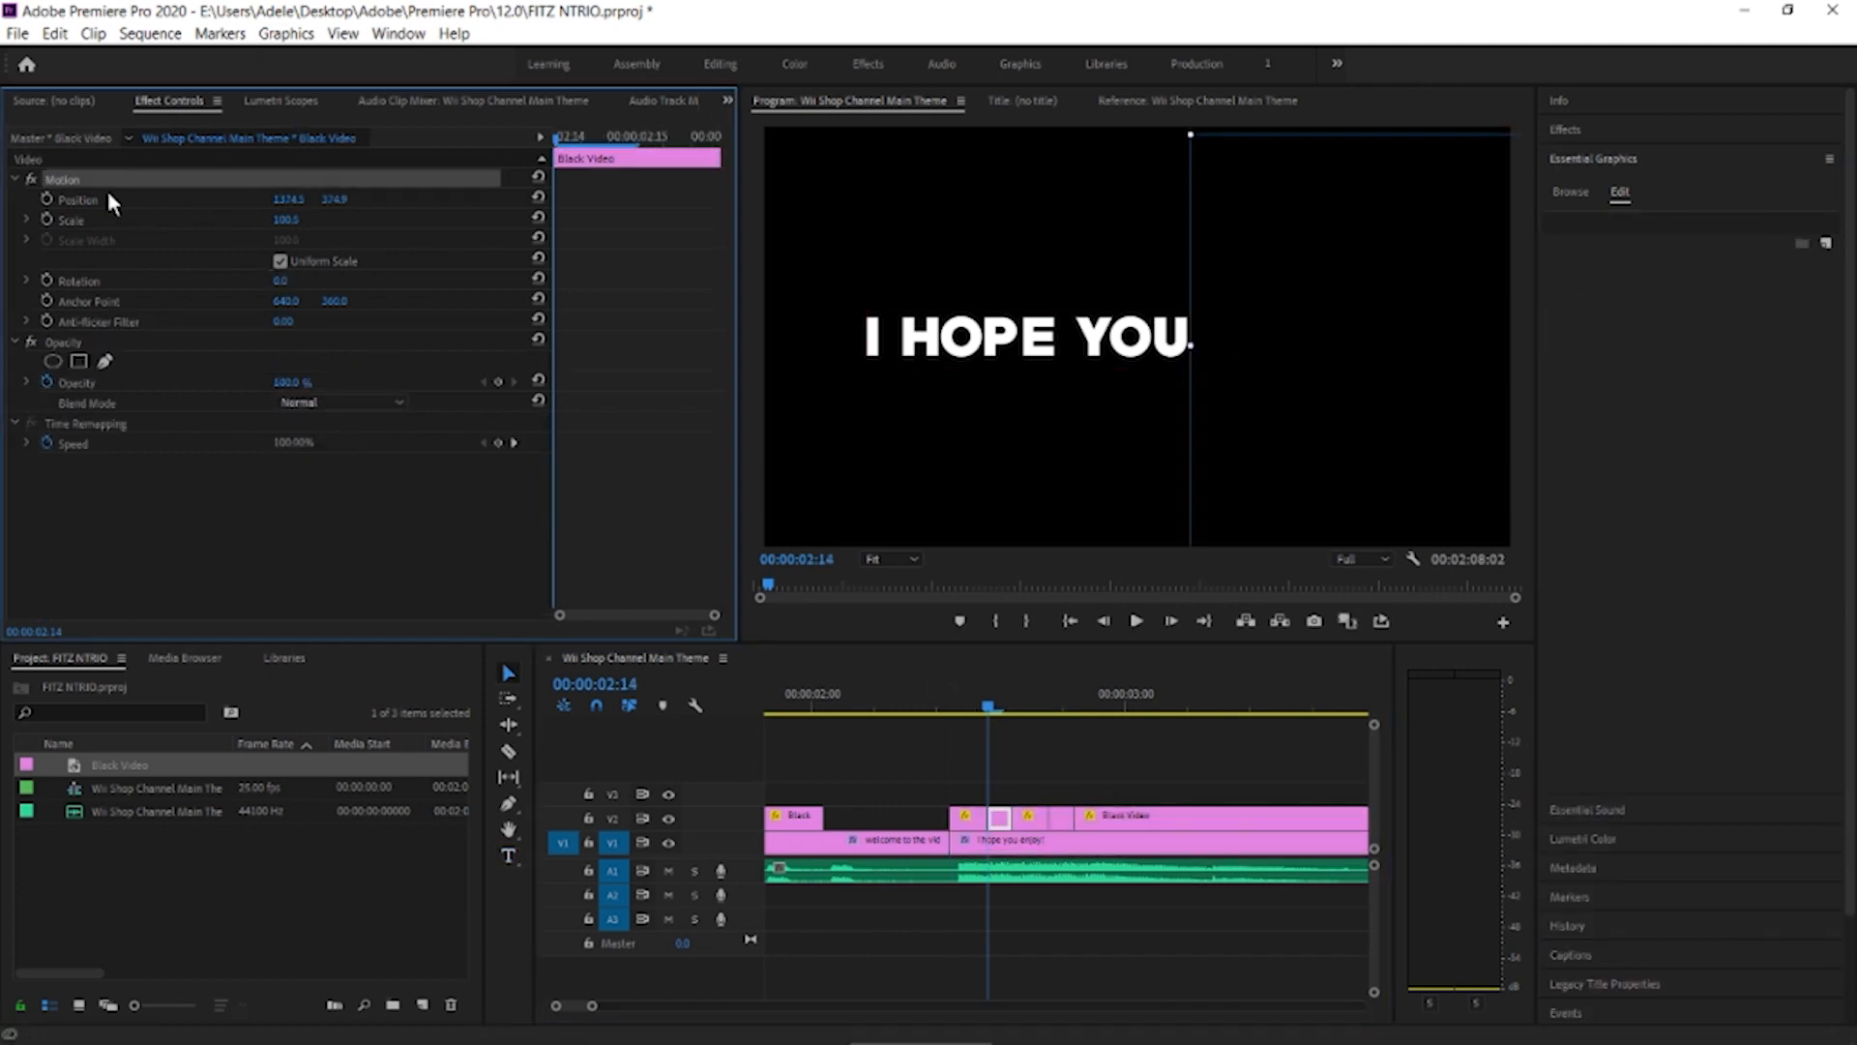
left_click_drag(1305, 401, 1180, 403)
left_click(992, 706)
left_click_drag(993, 704, 1020, 705)
left_click(1031, 818)
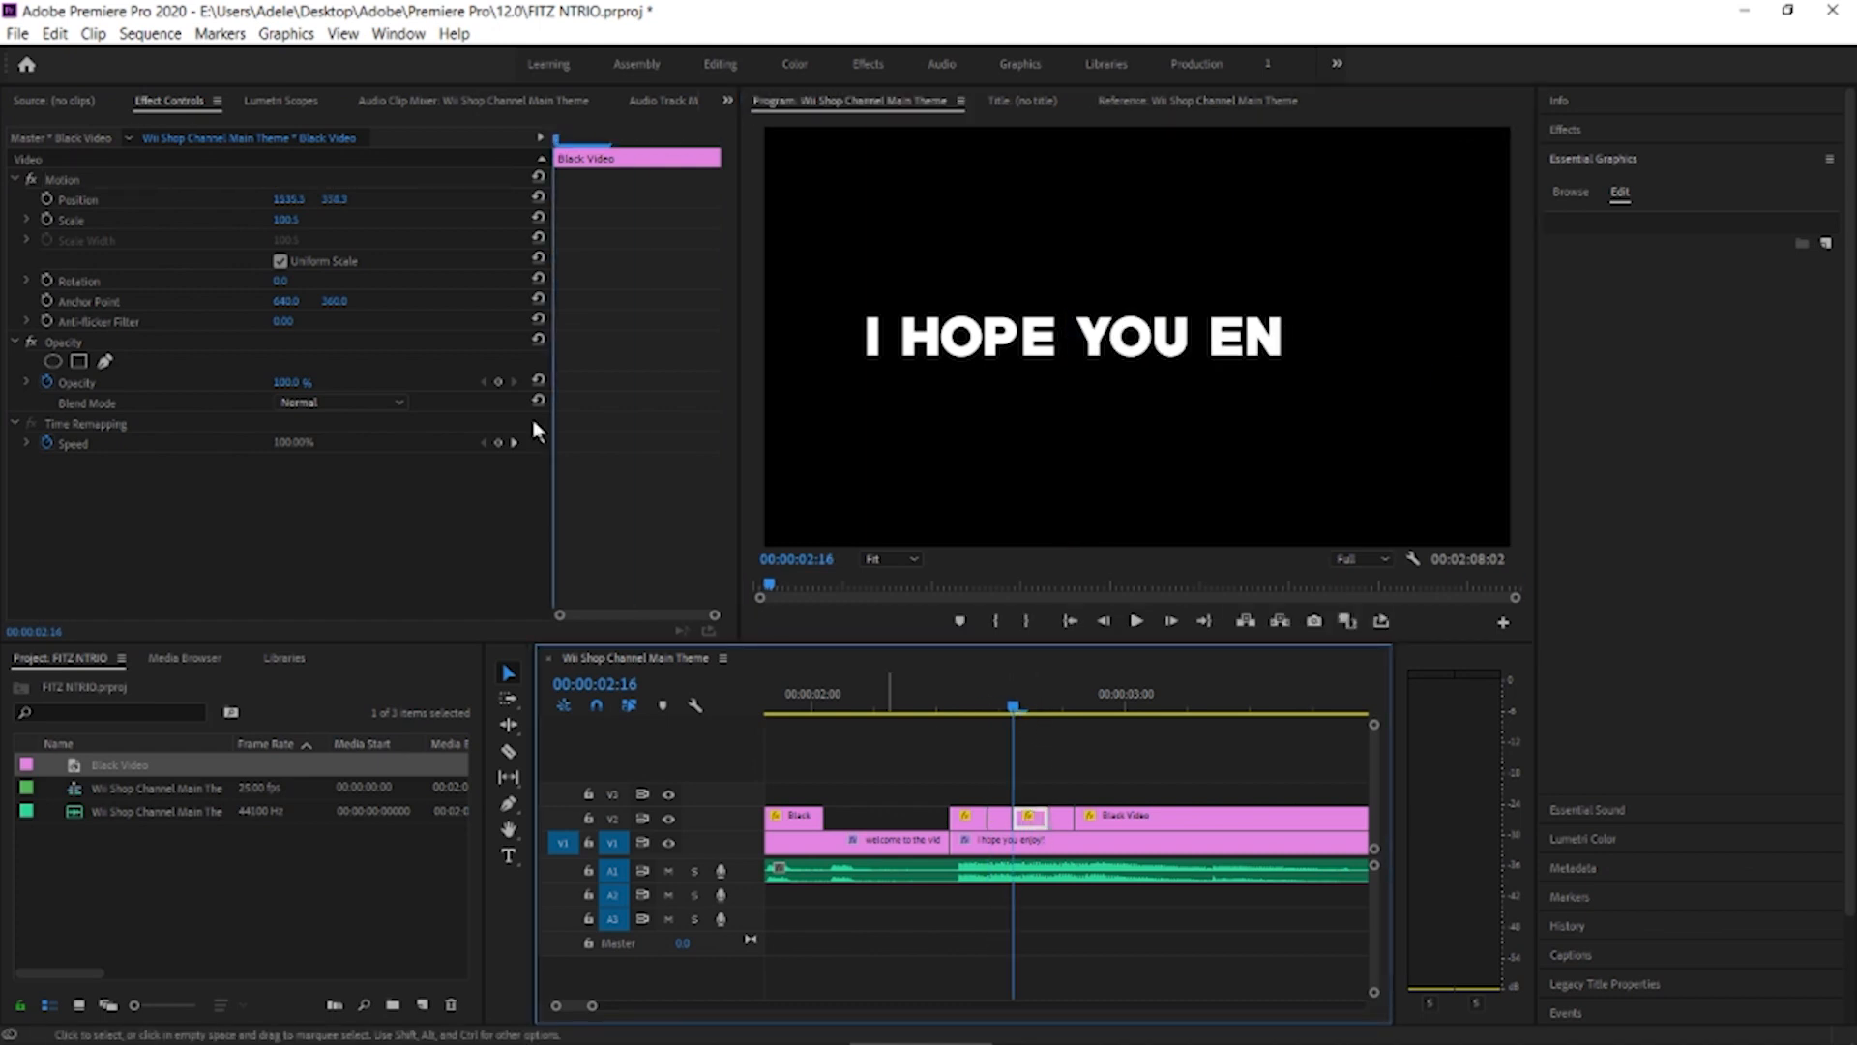
left_click(108, 181)
left_click_drag(1343, 436, 1245, 461)
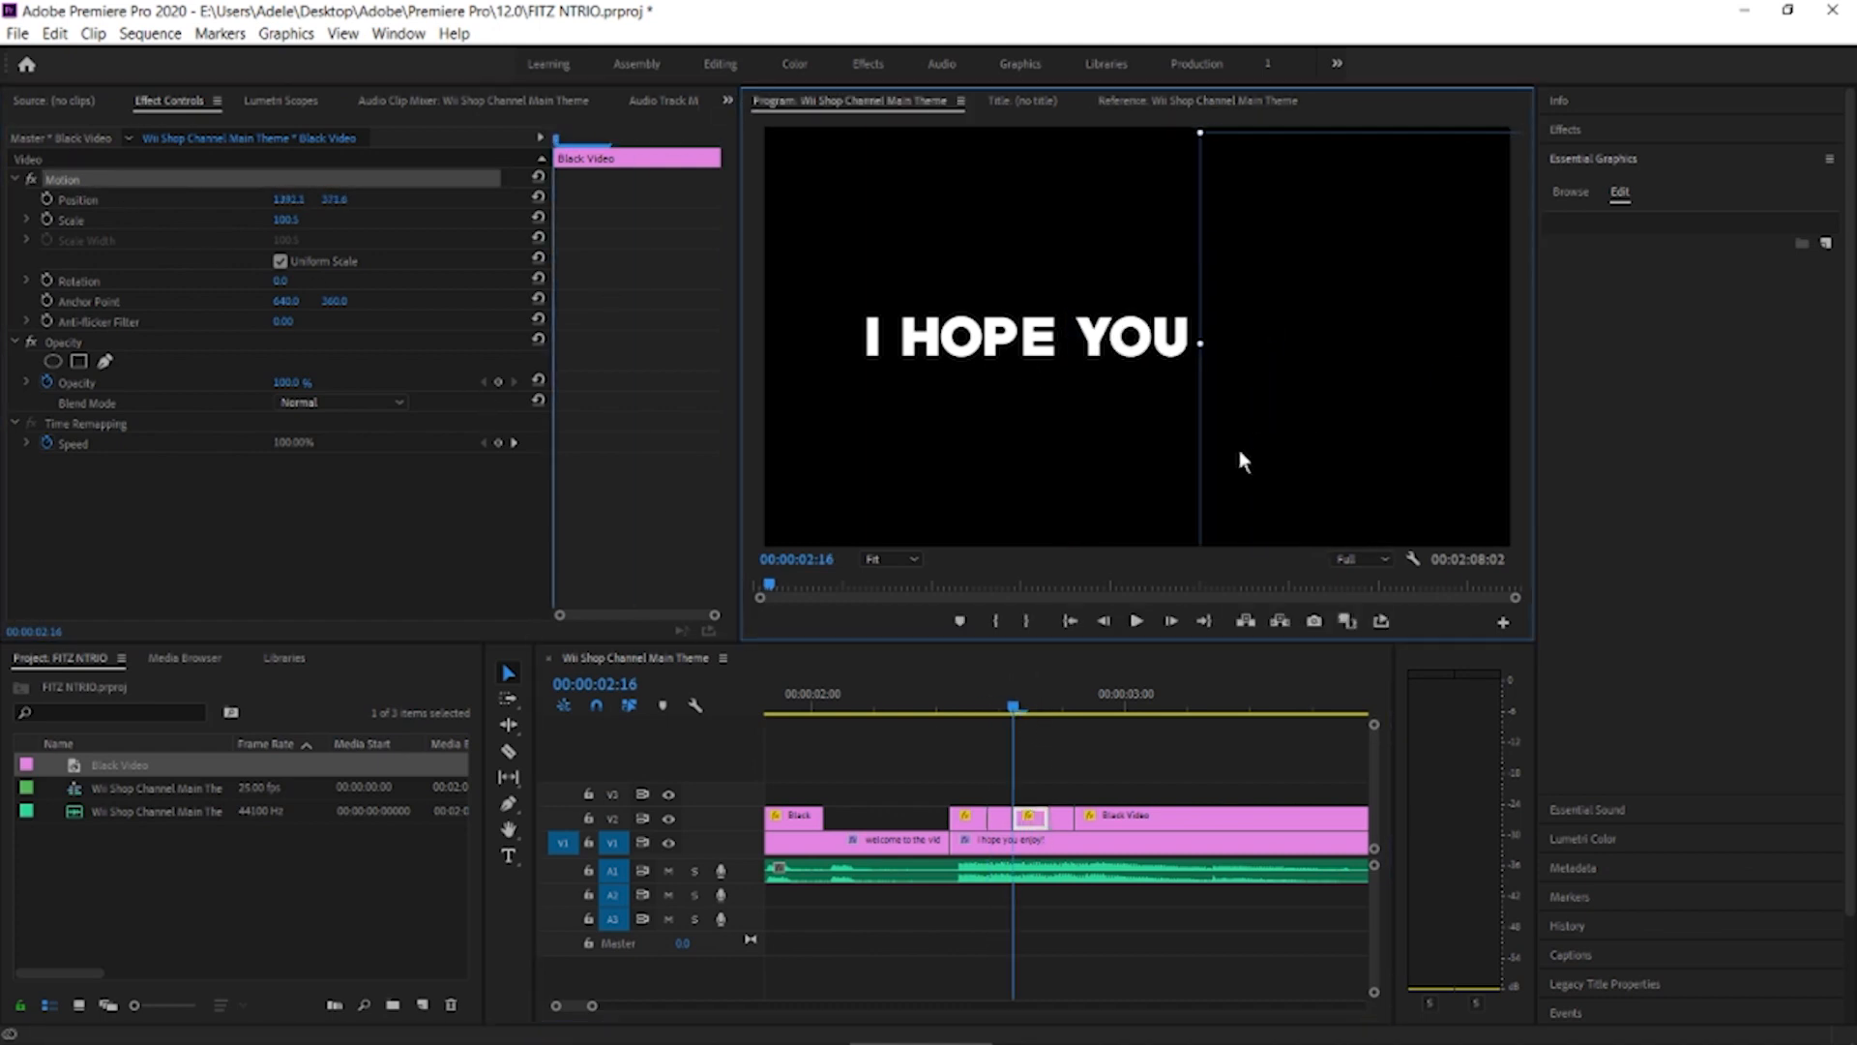
Shift the black video segment at 00:00:02:19 leftward until the text is uncovered only up to "I HOPE YOU EN"
left_click_drag(1015, 714, 1053, 714)
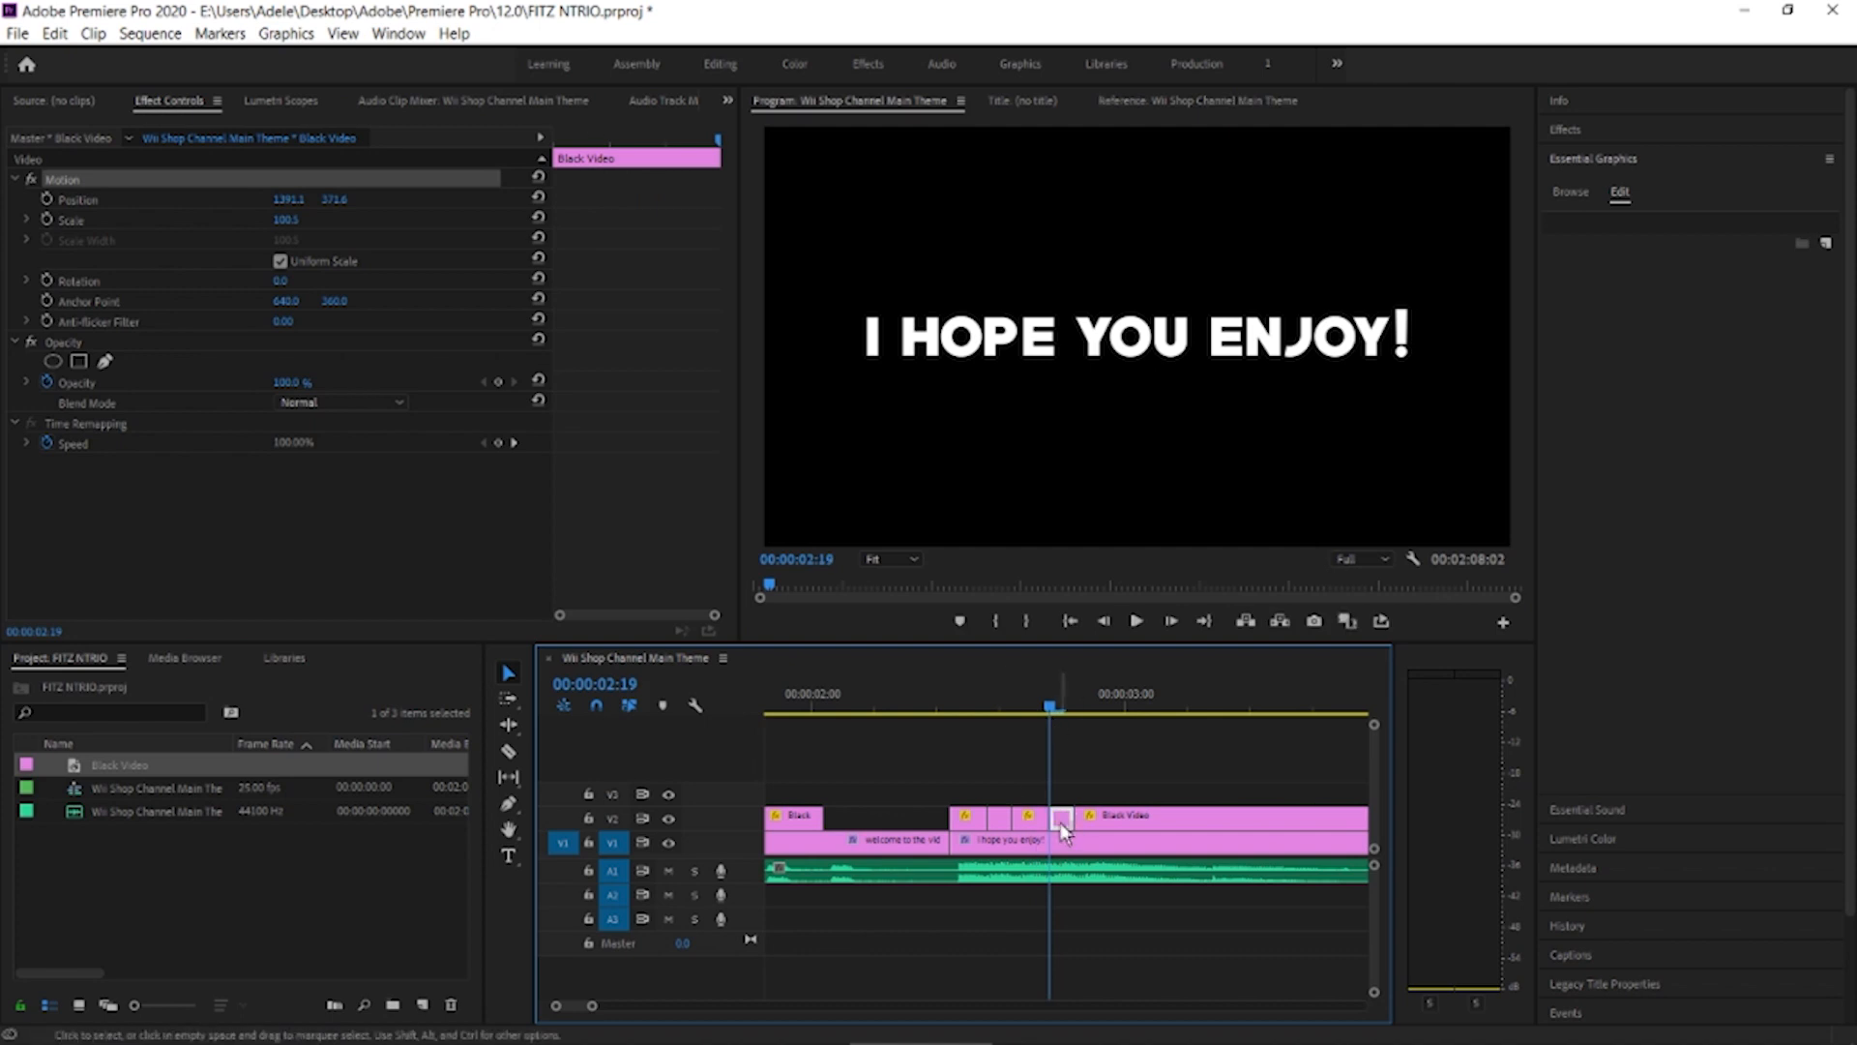
left_click(109, 180)
left_click_drag(1492, 412, 1378, 417)
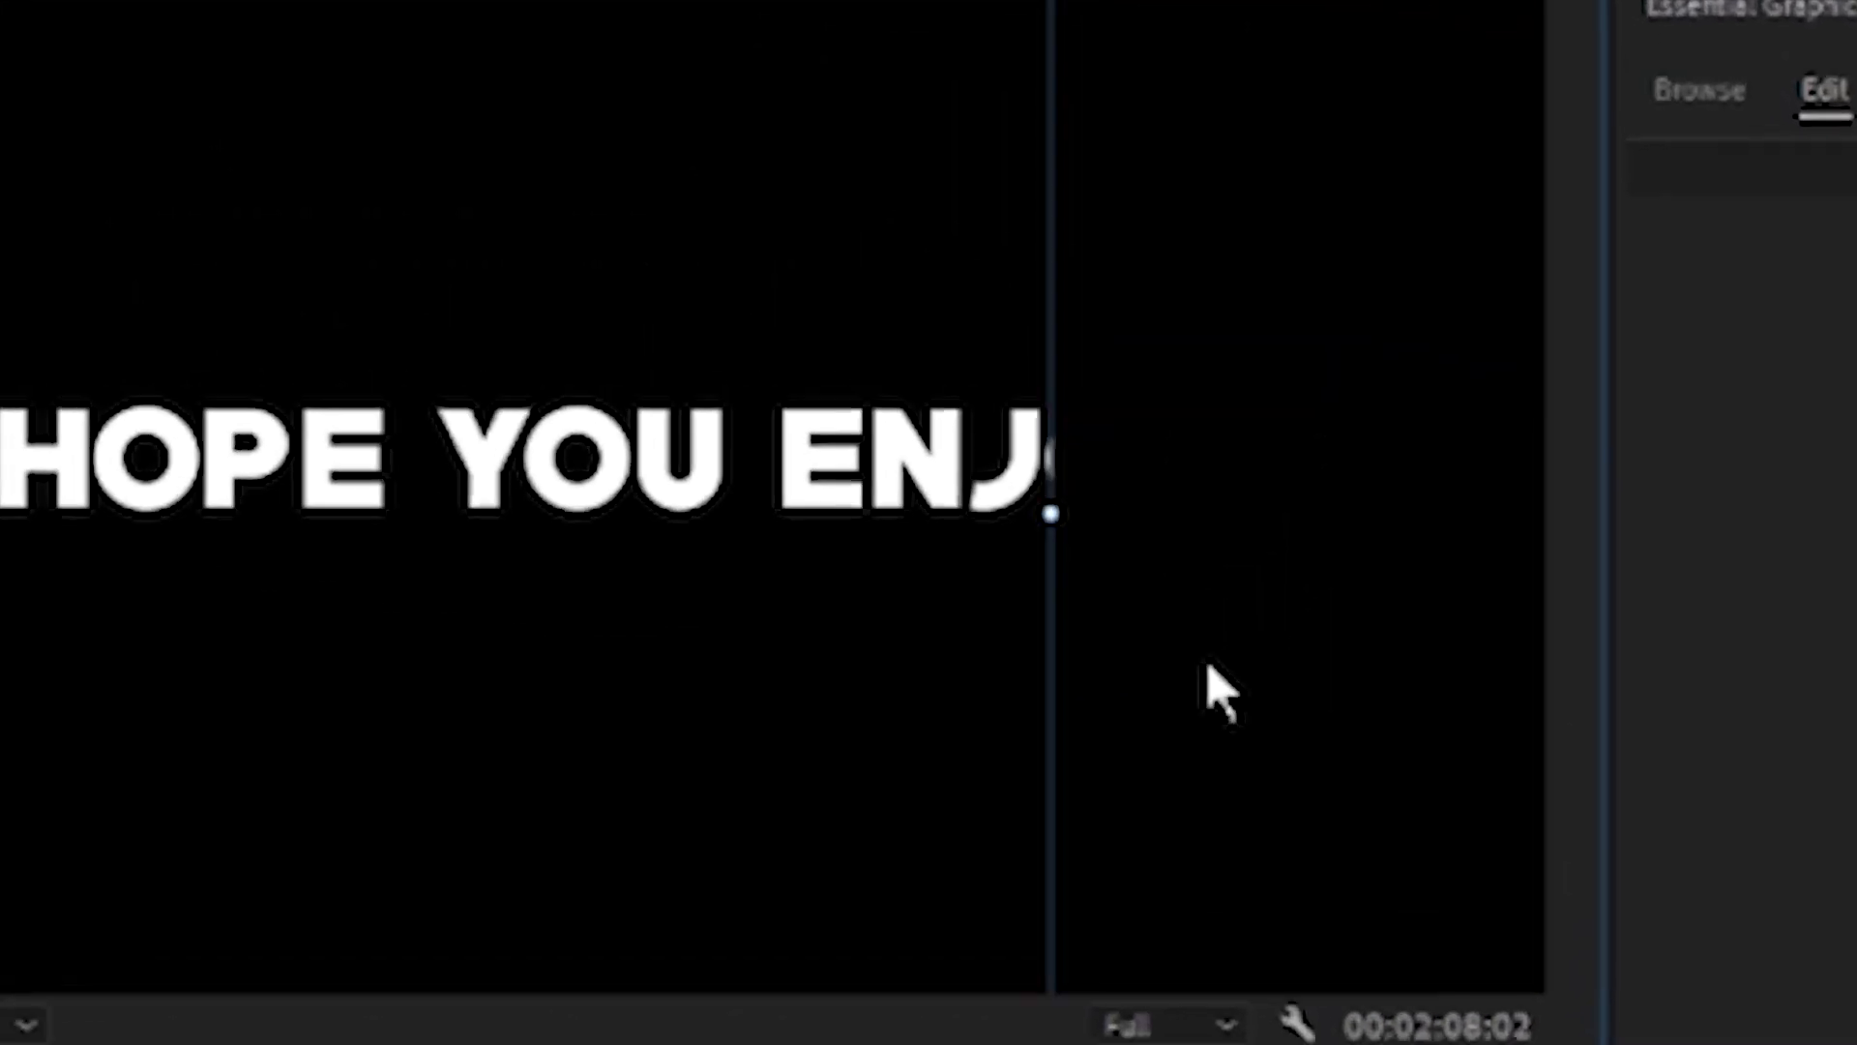
left_click_drag(1217, 692, 1138, 705)
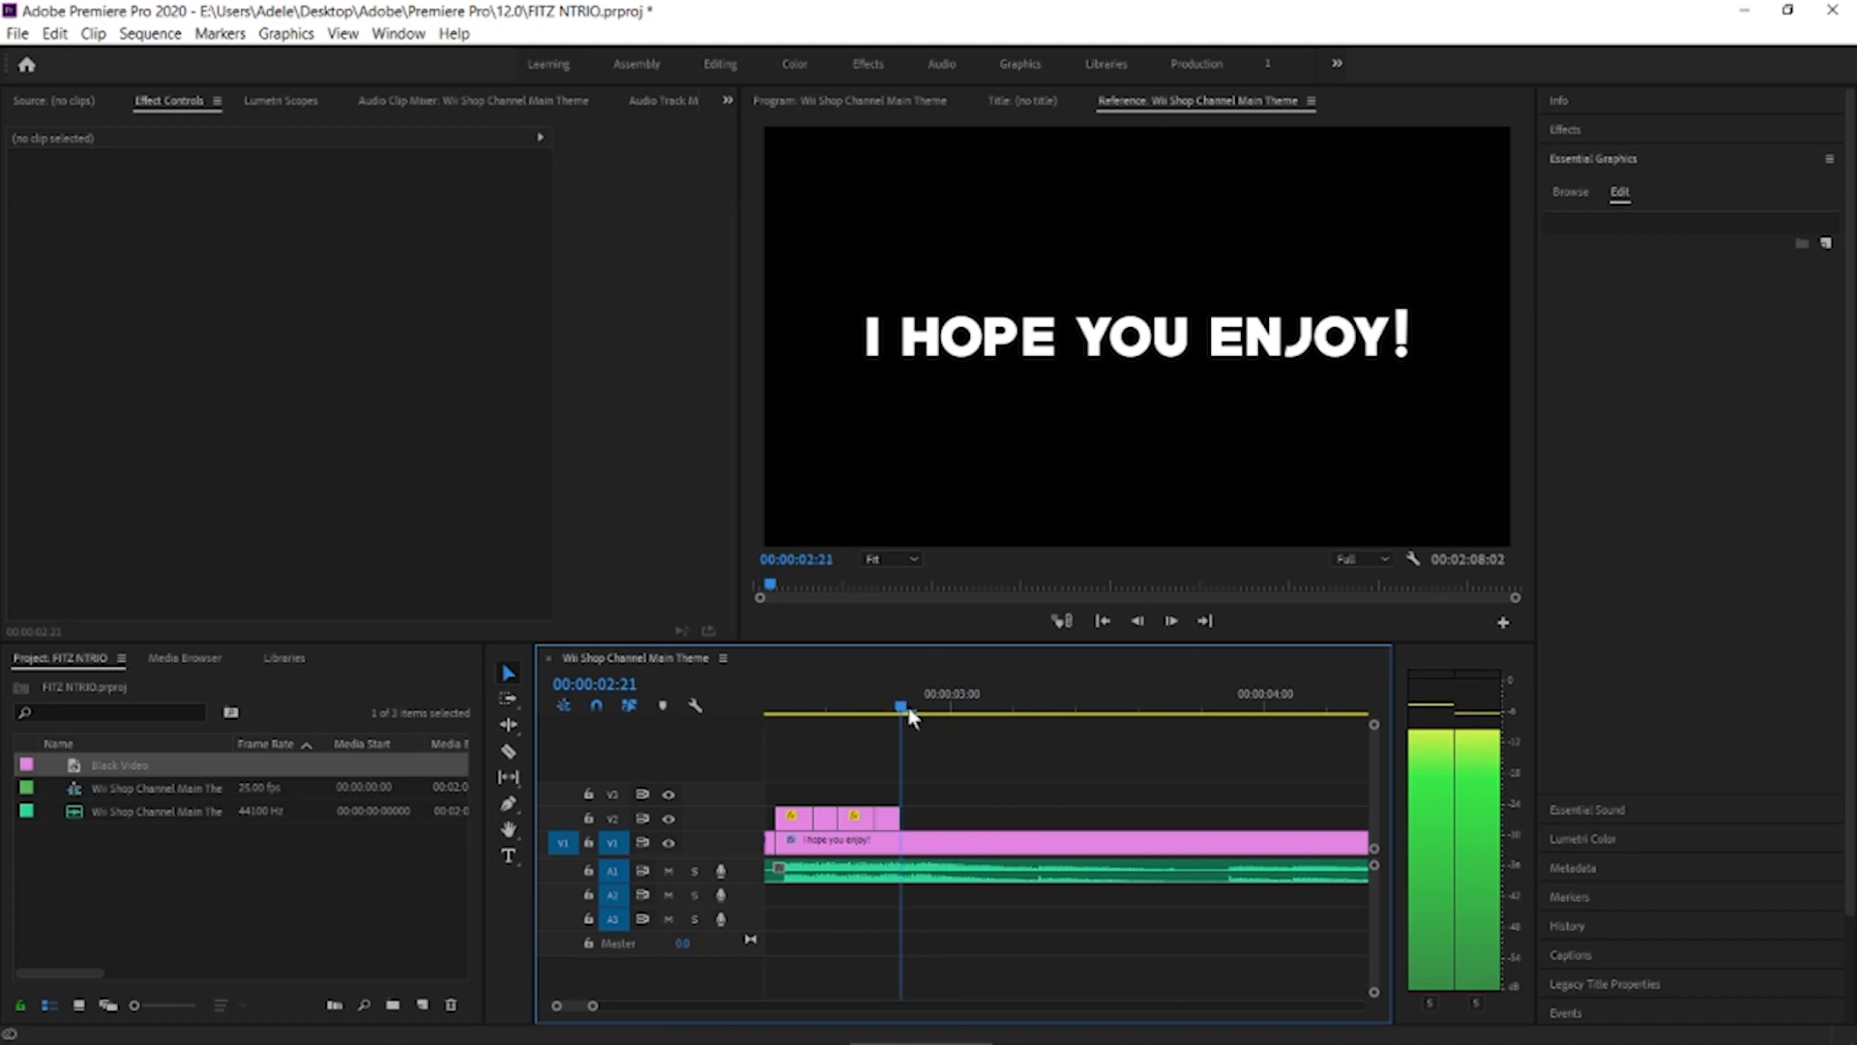
Split the "I hope you enjoy!" text clip at 00:00:03:22
left_click_drag(899, 706, 1231, 708)
key("c")
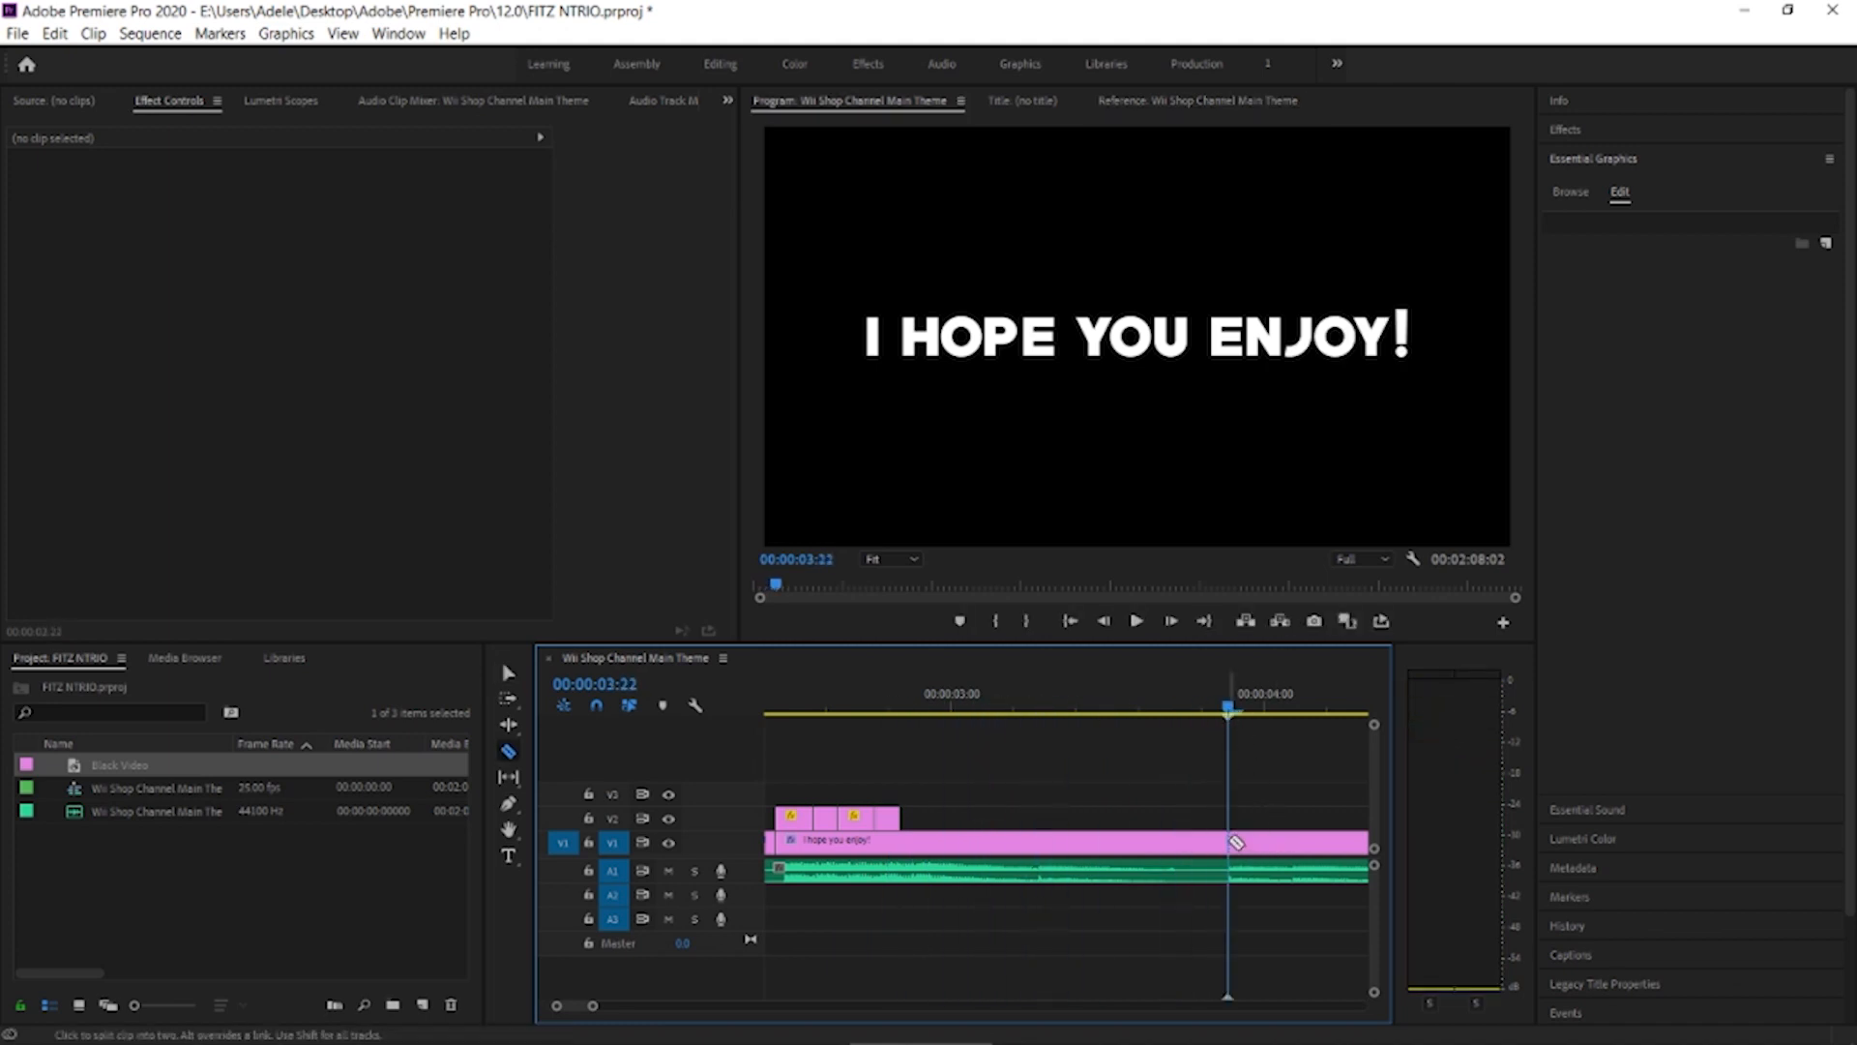
left_click(1236, 841)
key("v")
scroll(1275, 843, "down", 3)
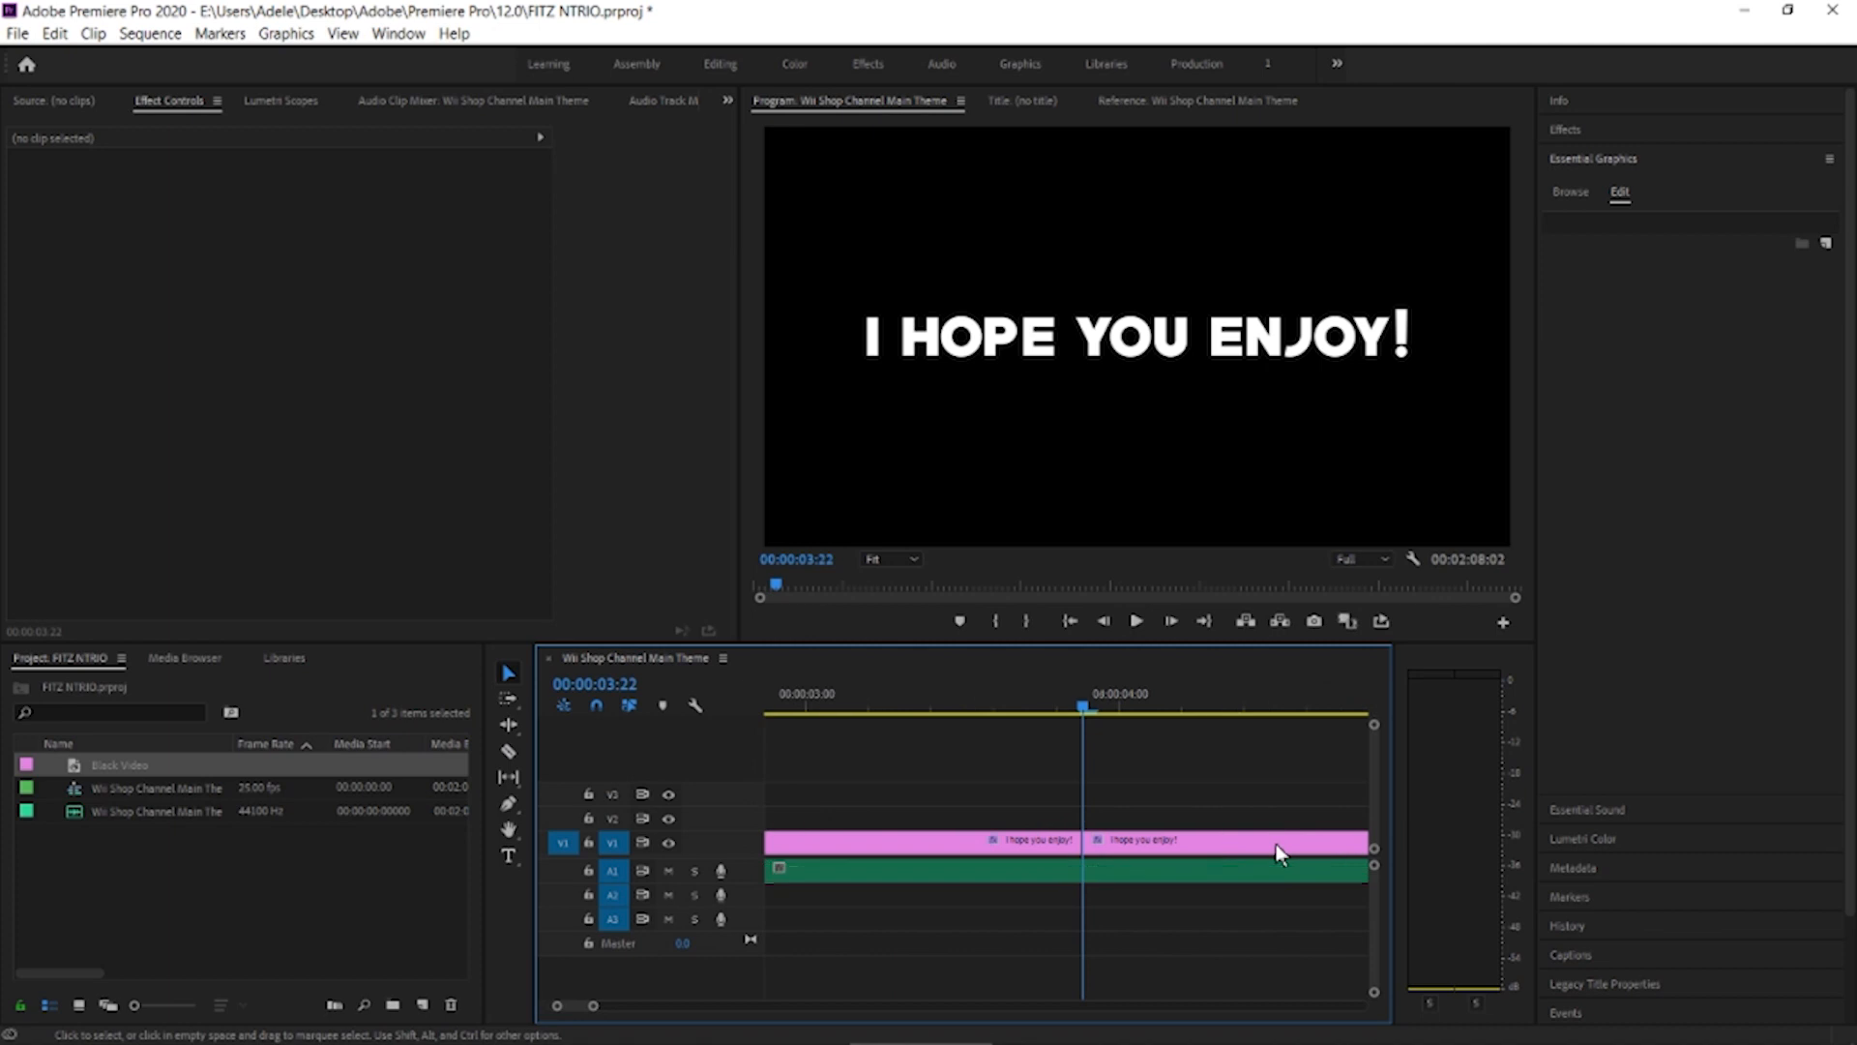
Change the text of the clip after 00:00:03:22 to a horizontally centred "FUNNY PUBG MOMENTS" at font size 87
left_click(1010, 839)
left_click(1111, 329)
double_click(1110, 329)
key("BackSpace")
type("FUNN")
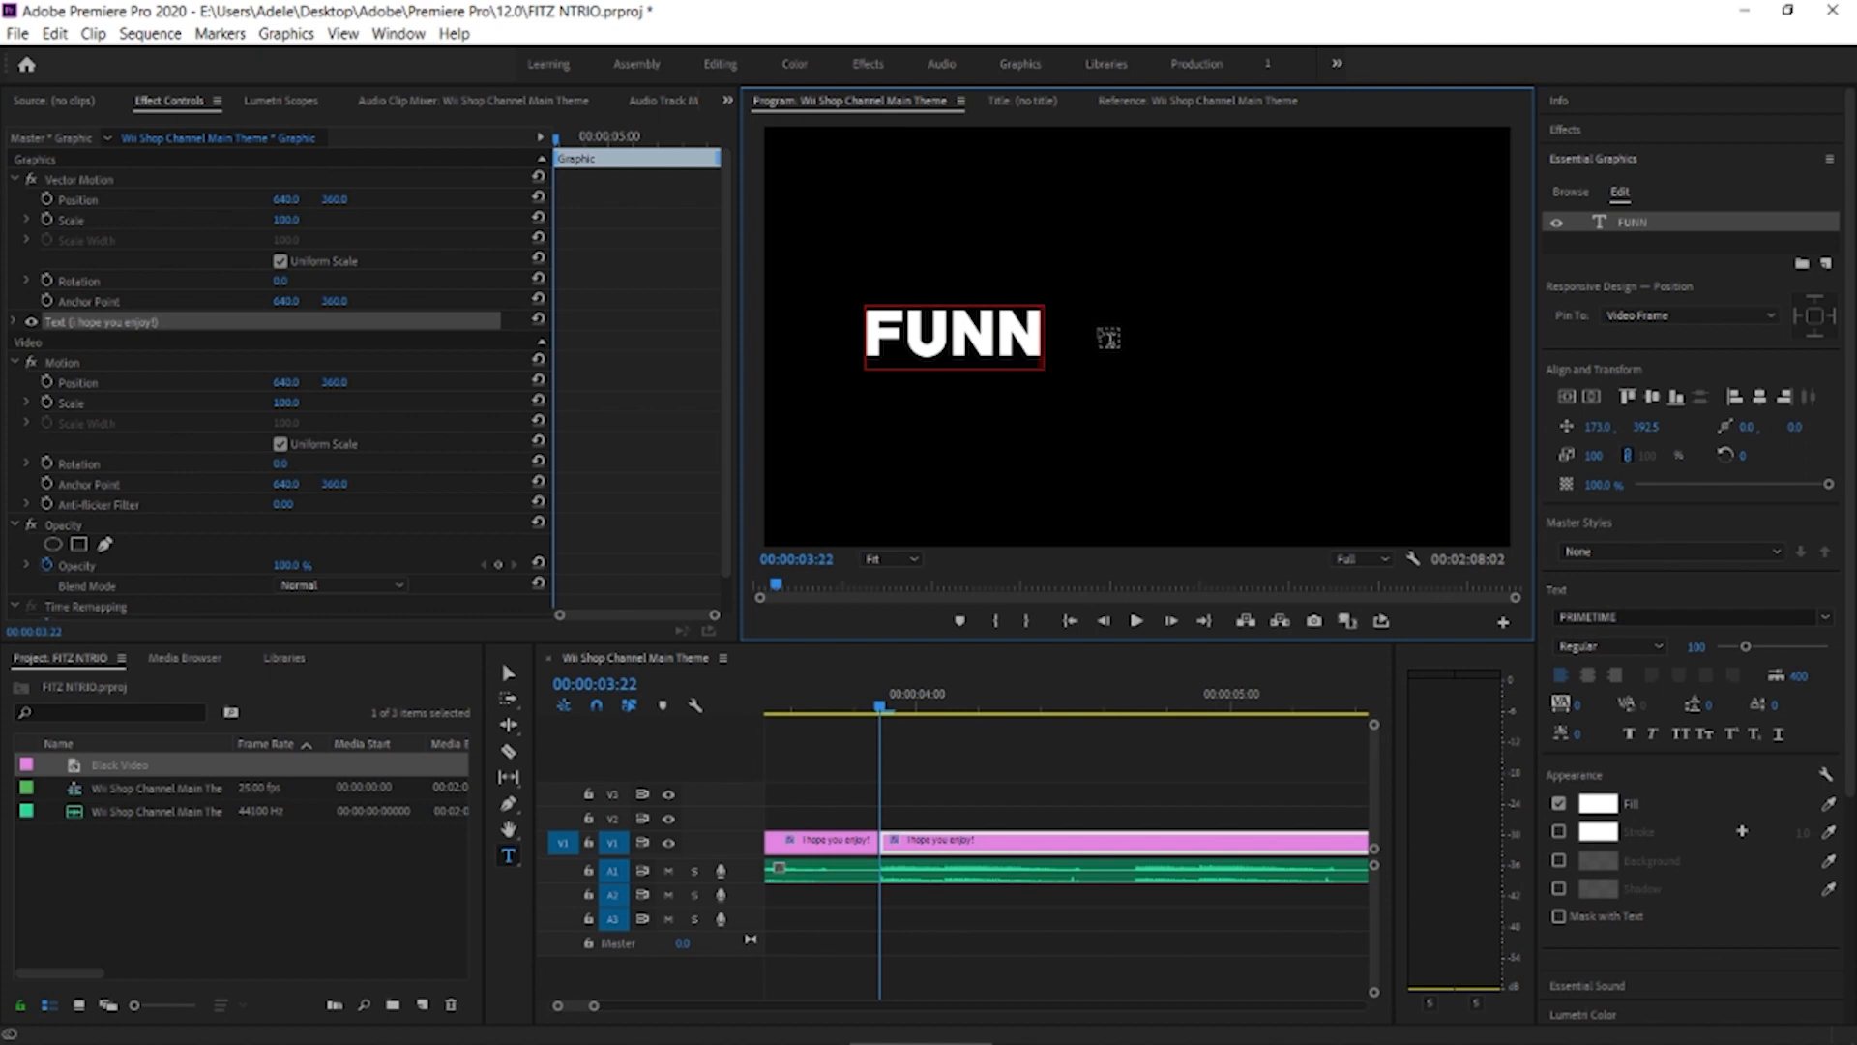
type("Y P")
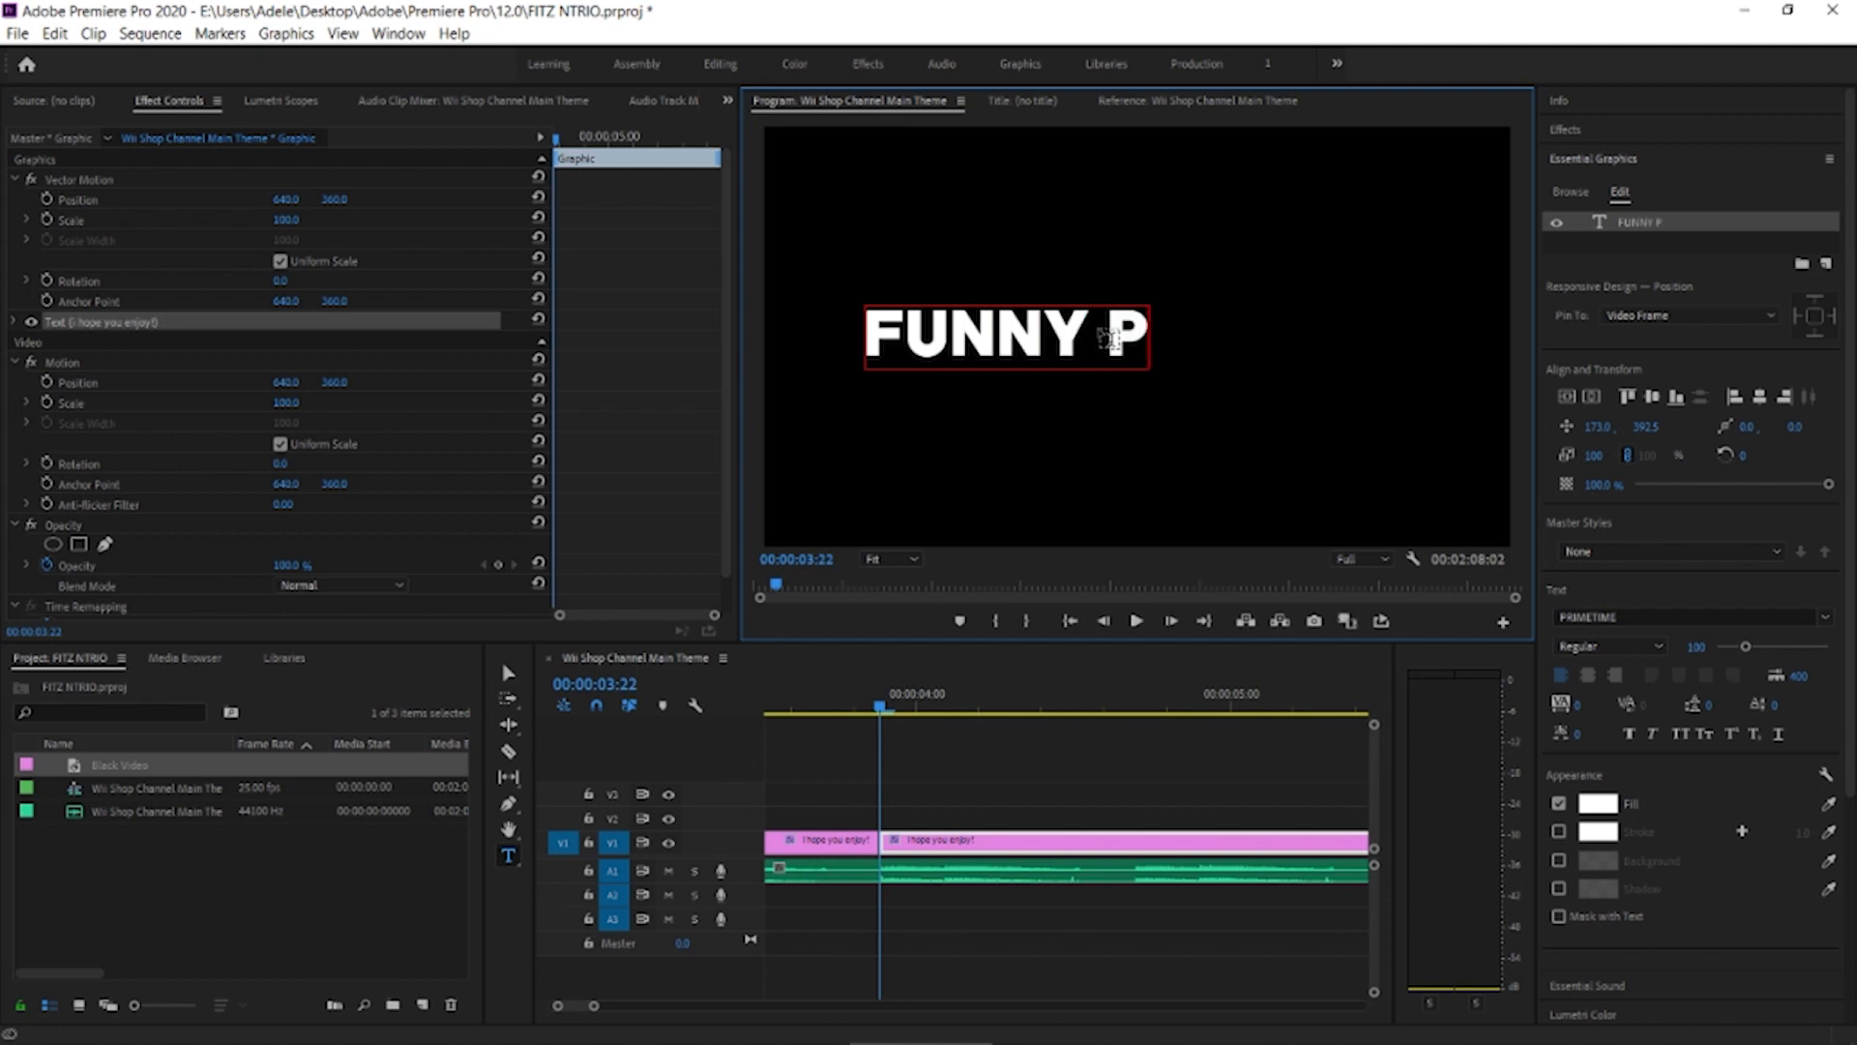
type("UBG MO")
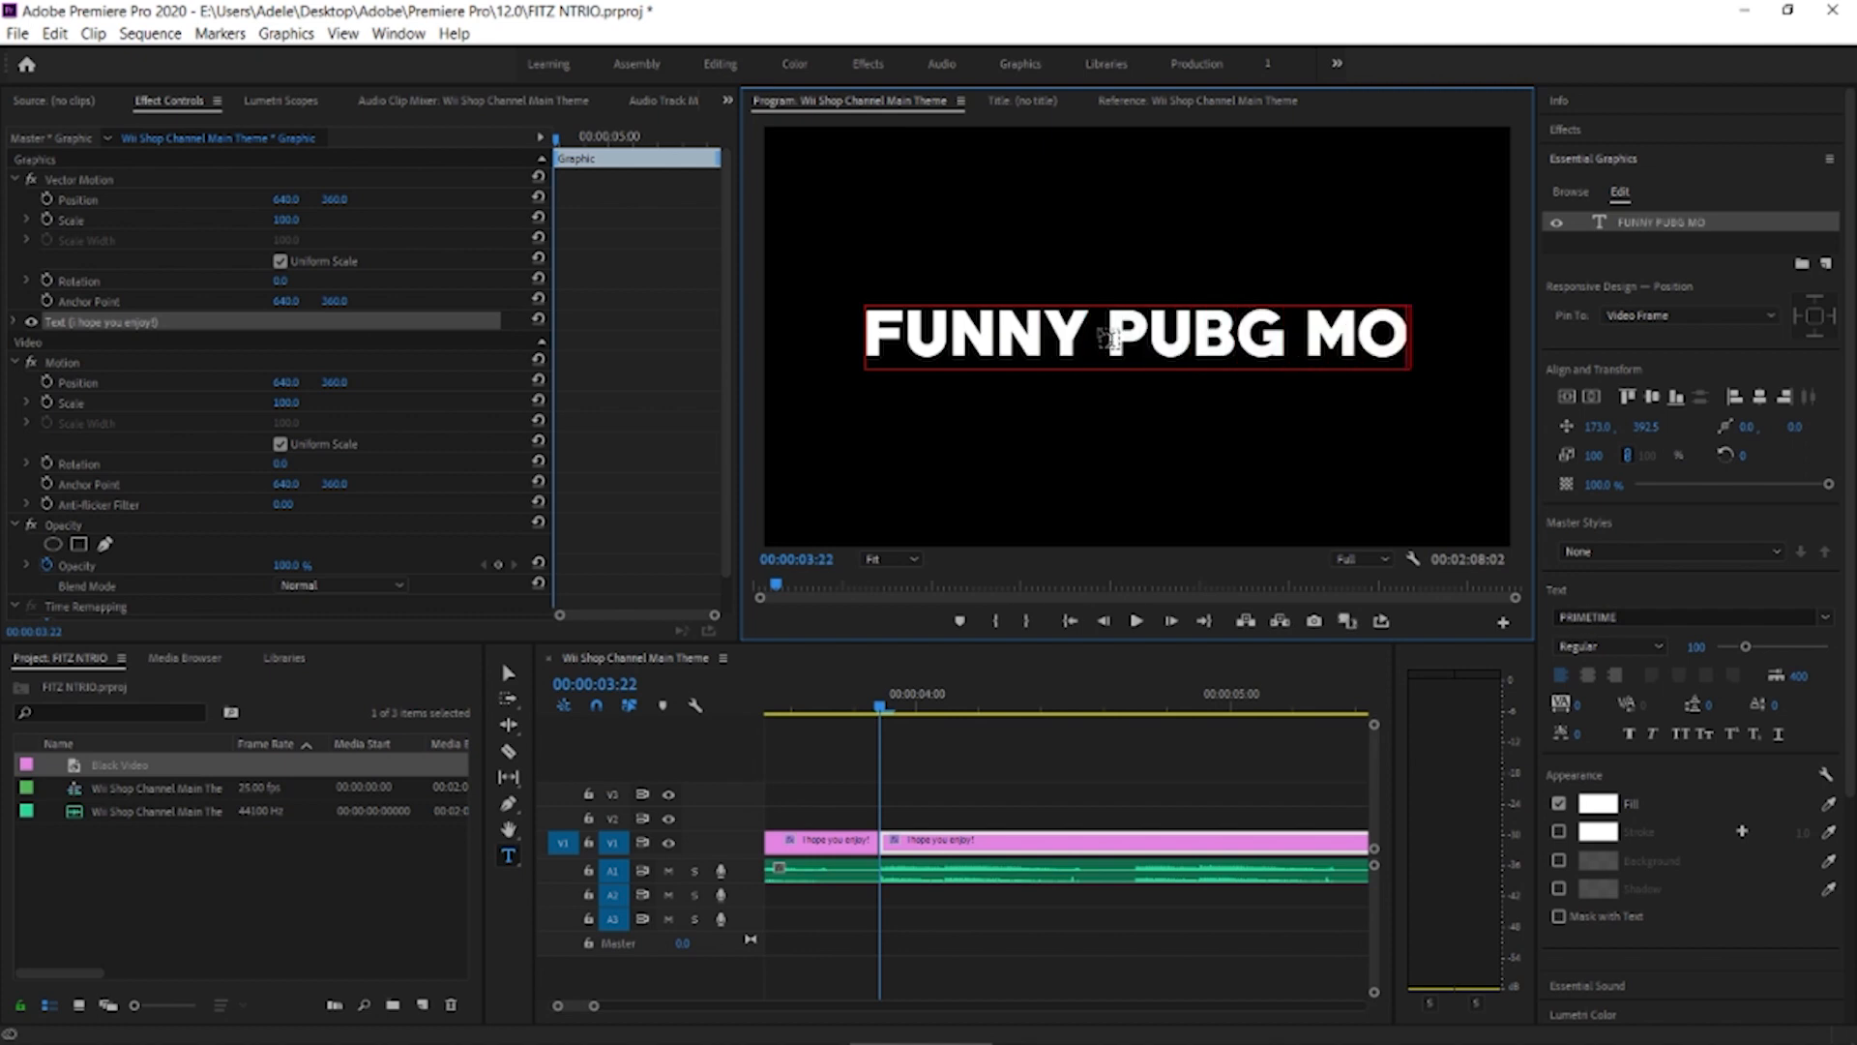
type("MENTS")
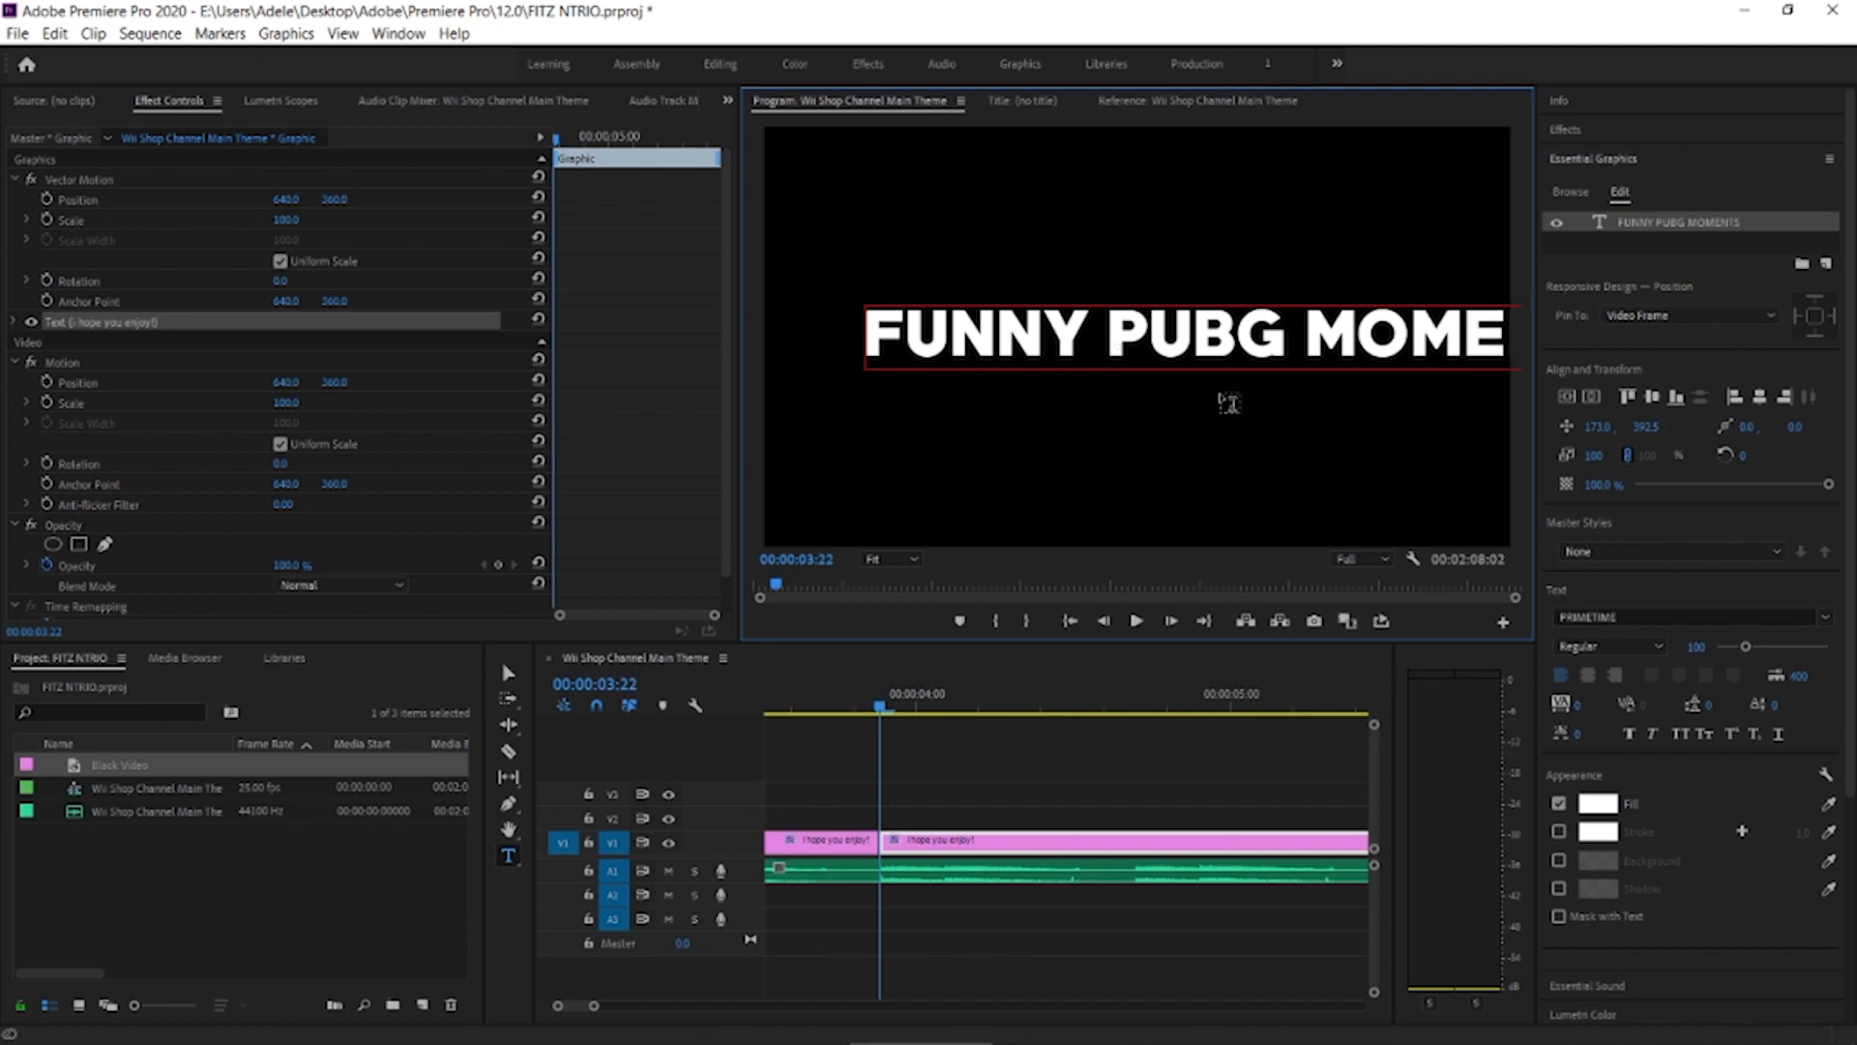
left_click(1762, 398)
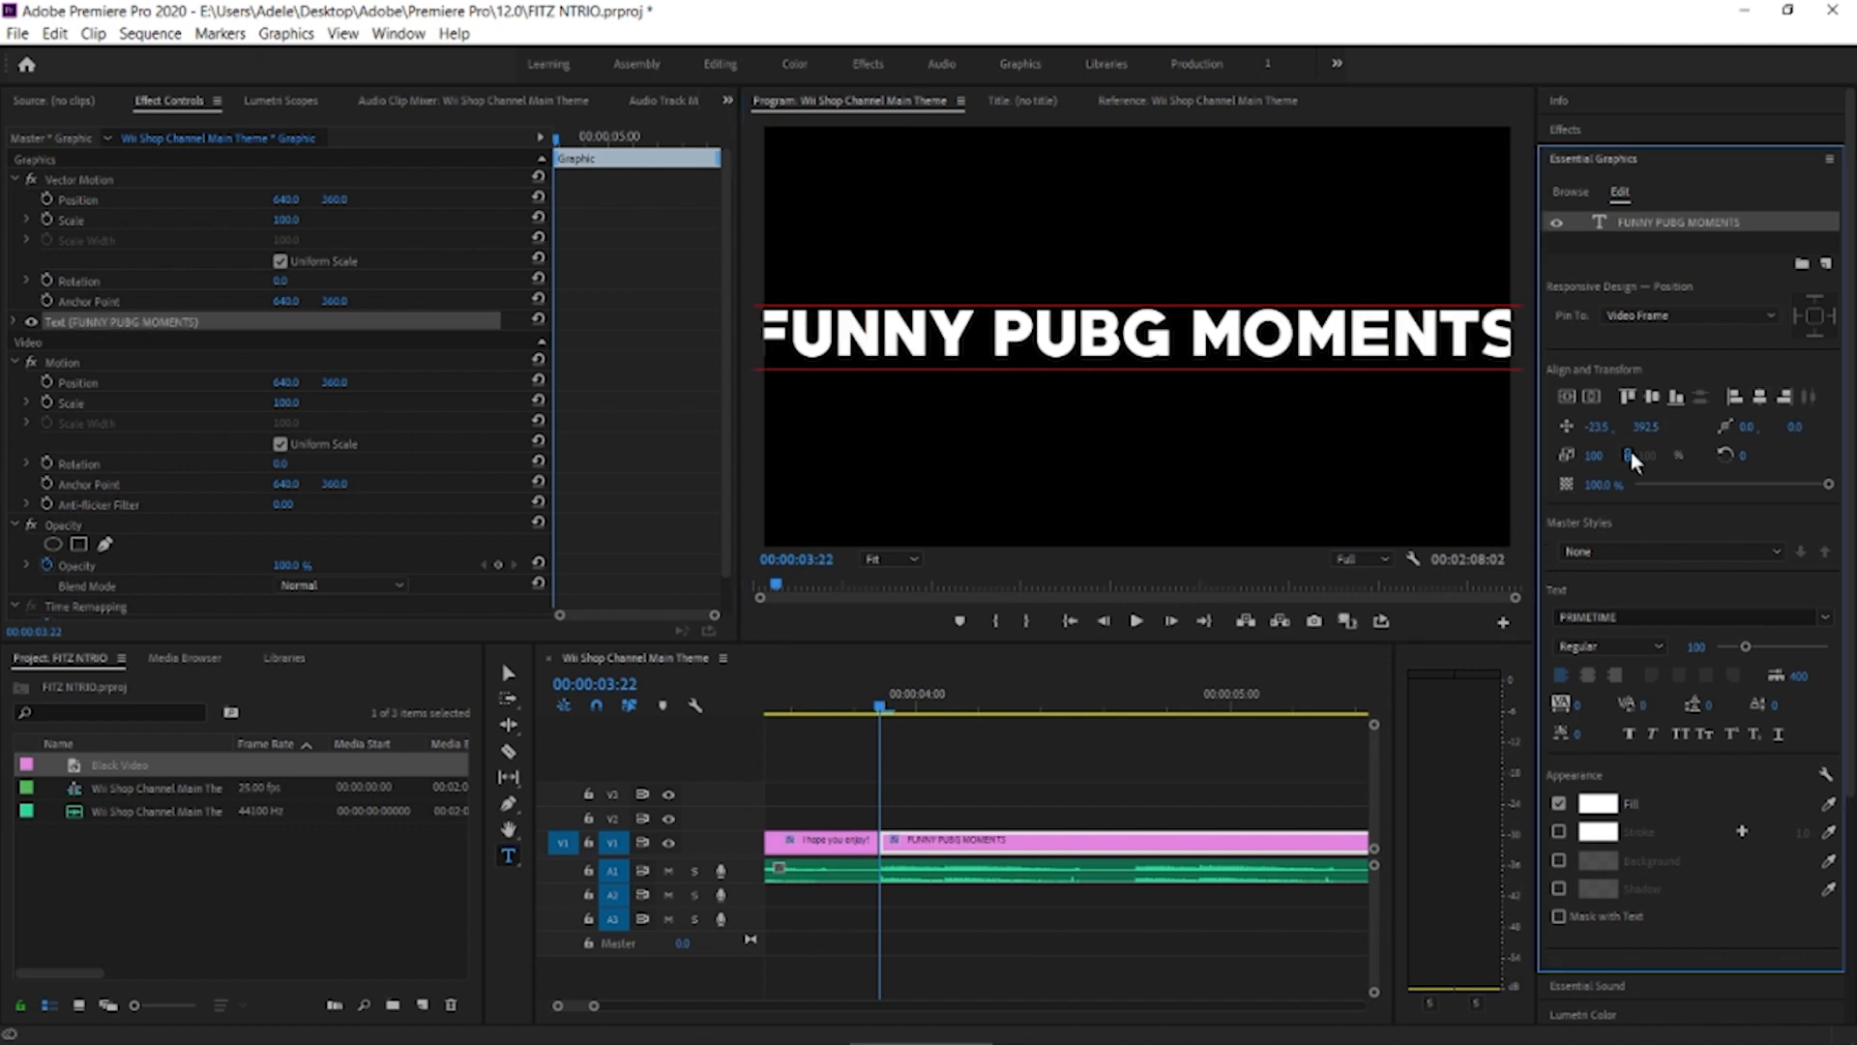
left_click_drag(1746, 646, 1739, 647)
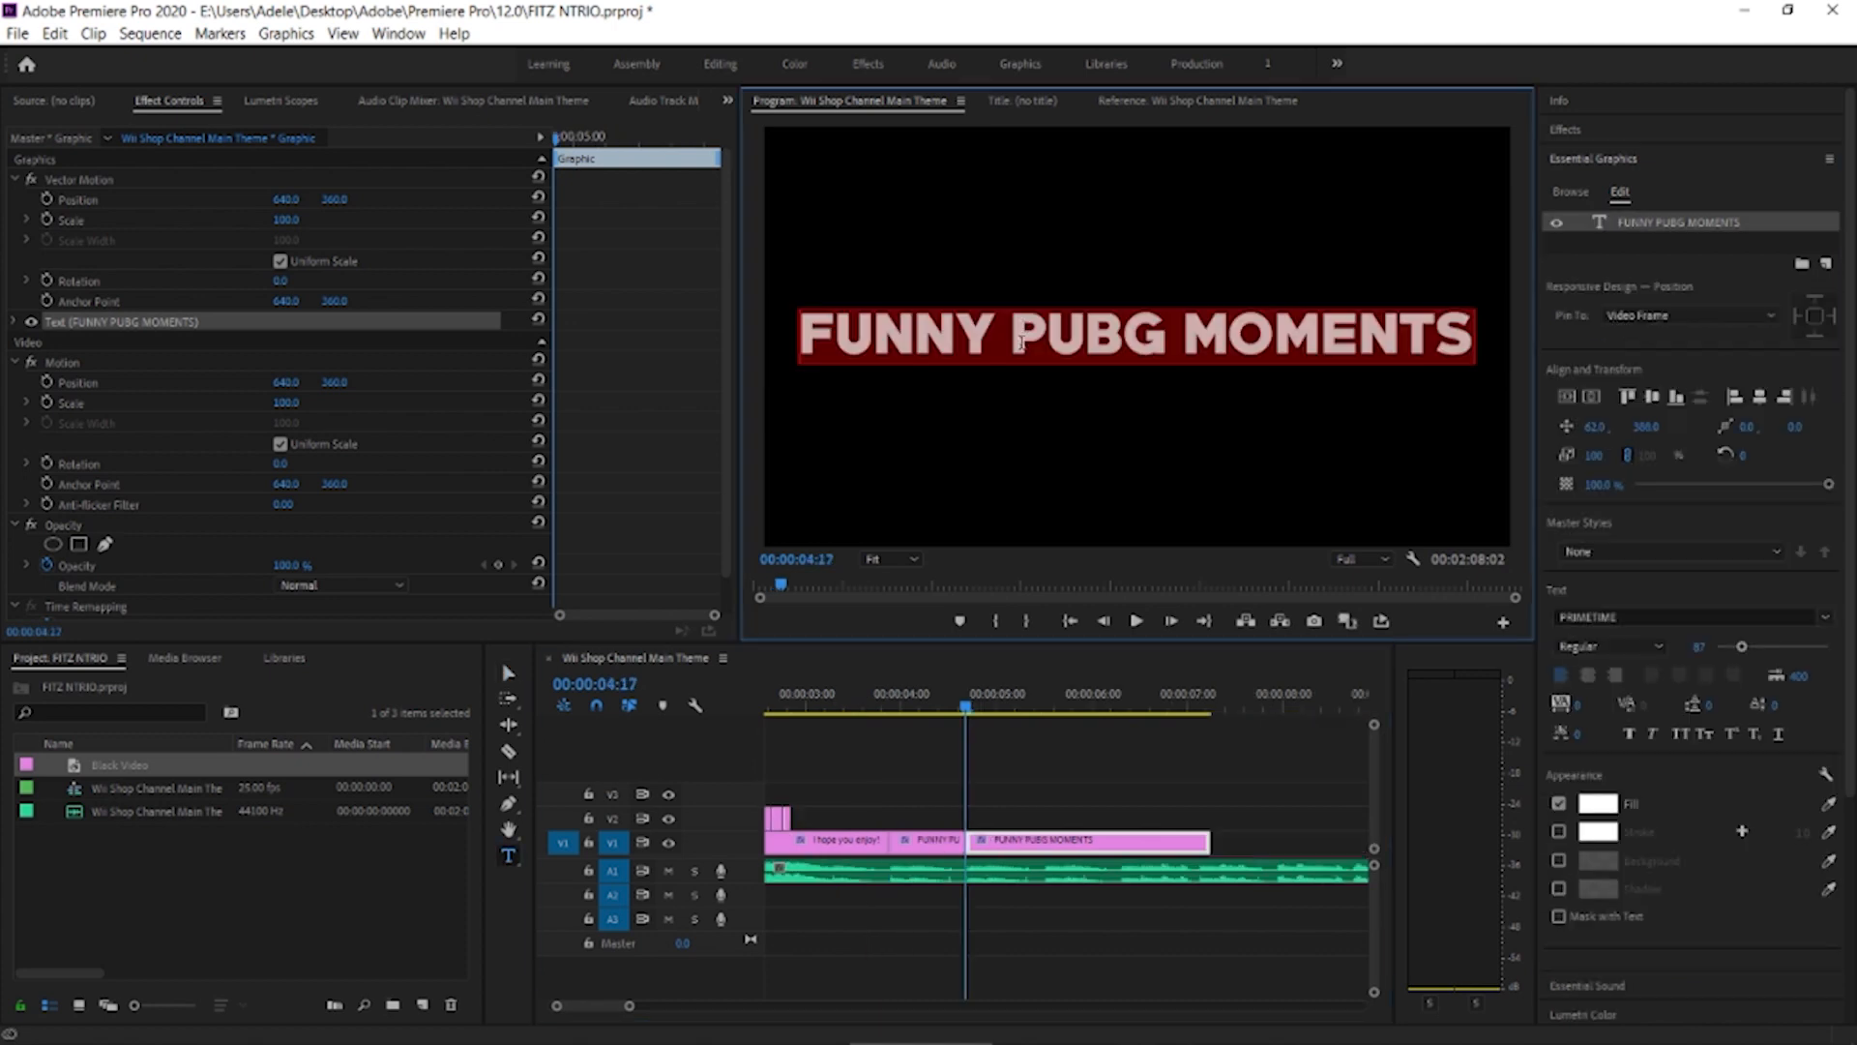
Replace the text of the clip starting at 00:00:04:17 with "WITH THE BOYS" and centre it horizontally
key("BackSpace")
type("WITH THE BOYS")
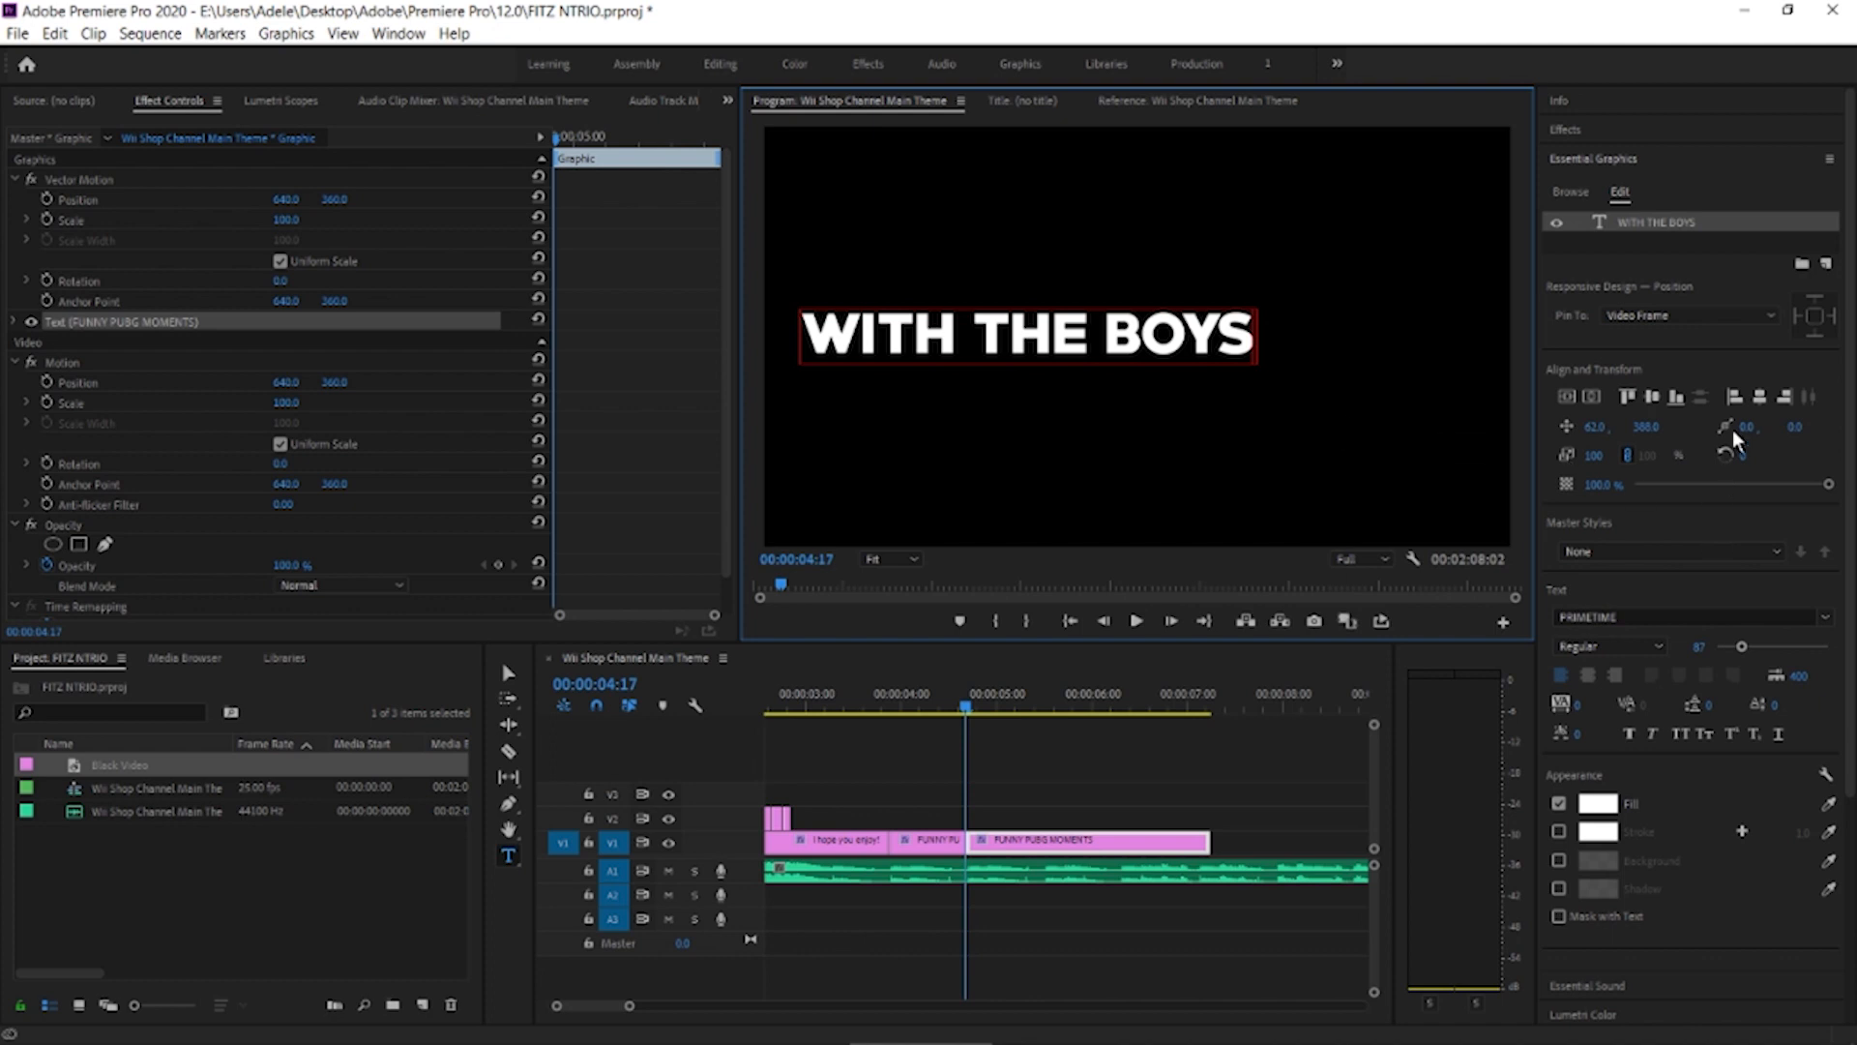
left_click(1760, 397)
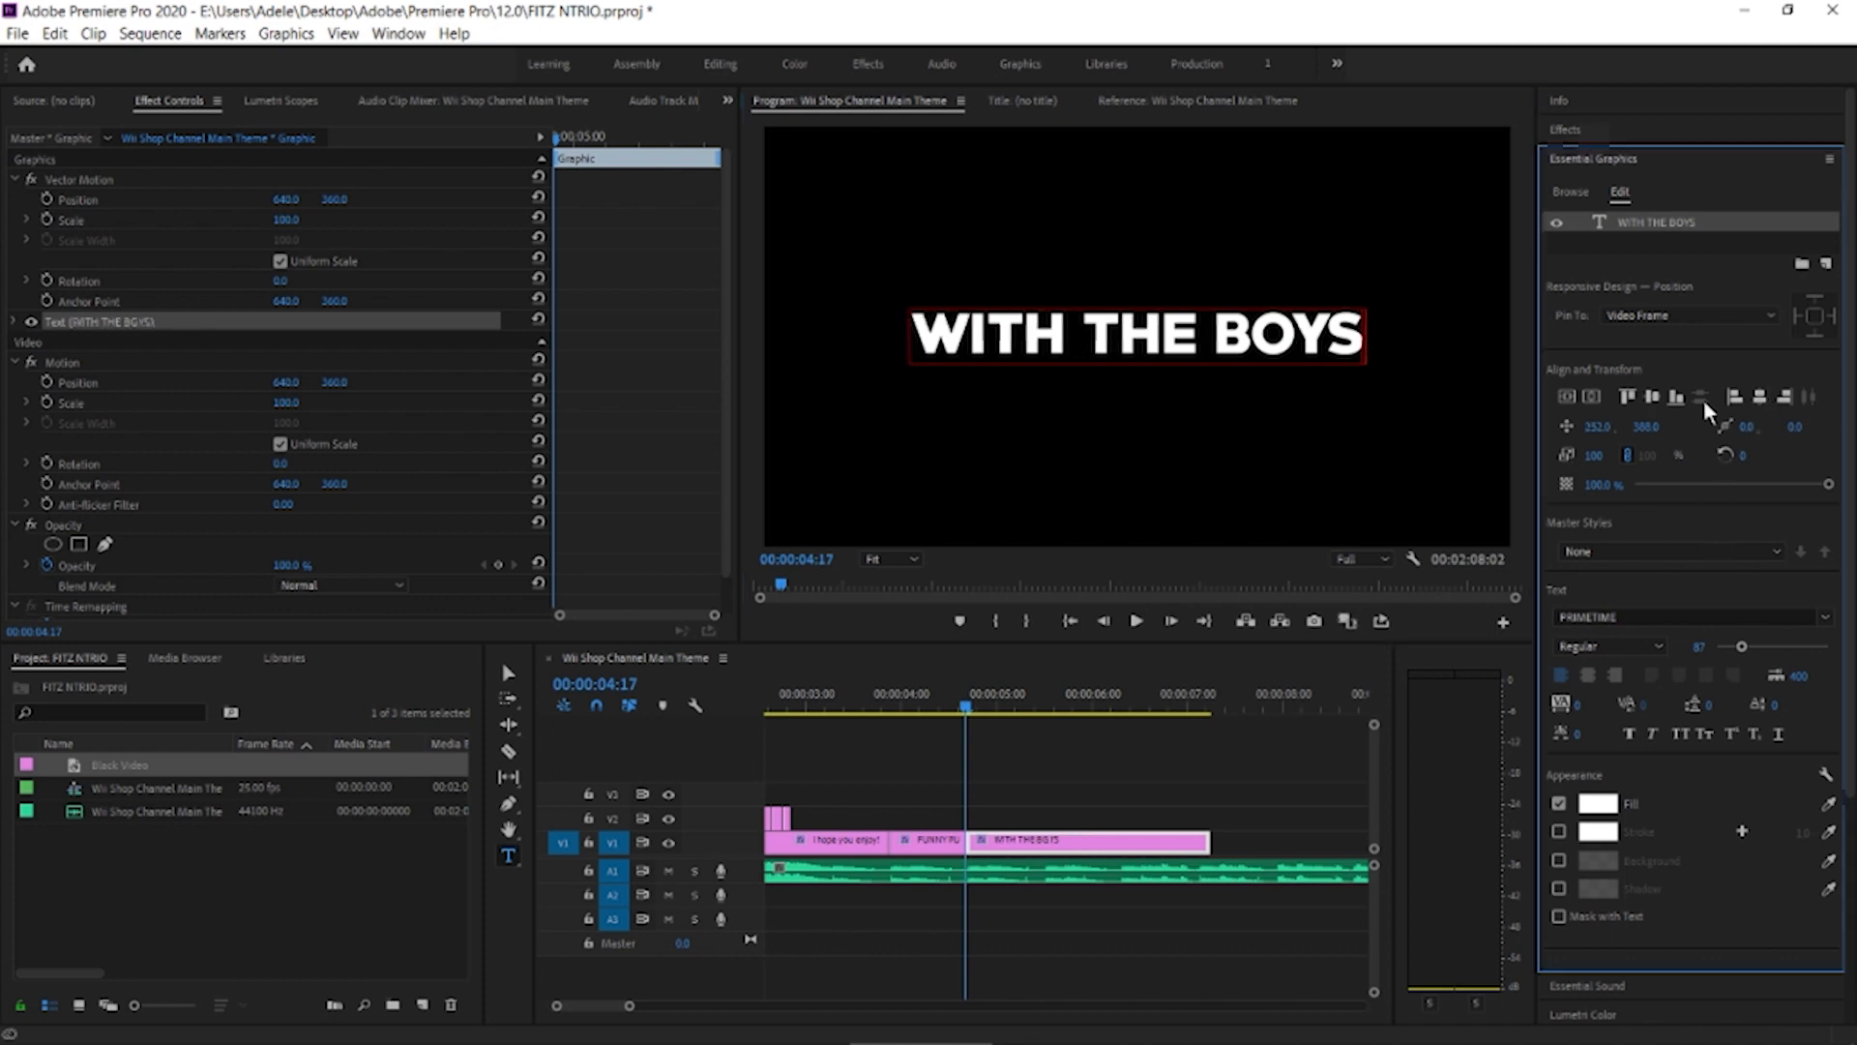
Split the "WITH THE BOYS" text clip at the next beat after 00:00:04:17
left_click(1169, 741)
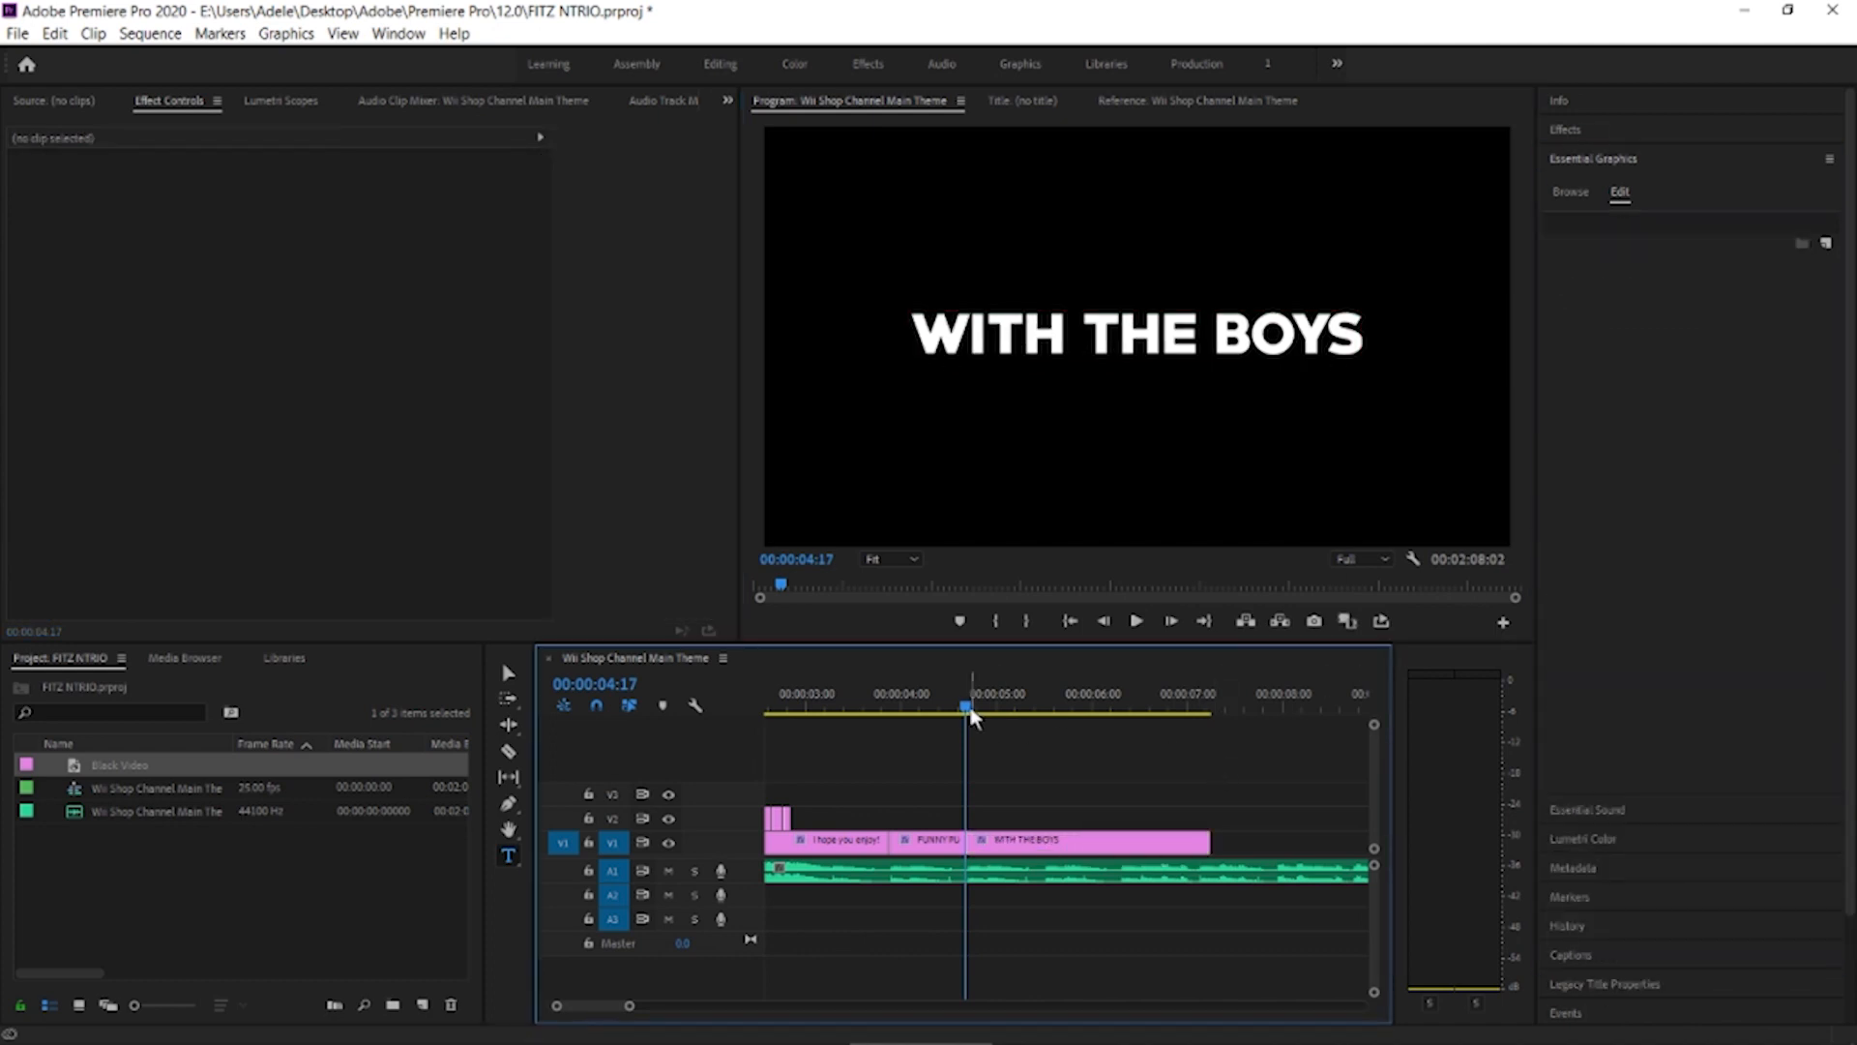
left_click(1009, 714)
left_click_drag(1011, 721, 1043, 717)
key("c")
Show more of the sequence in the timeline and return the playhead to 00:00:00:00
left_click_drag(631, 1005, 735, 1005)
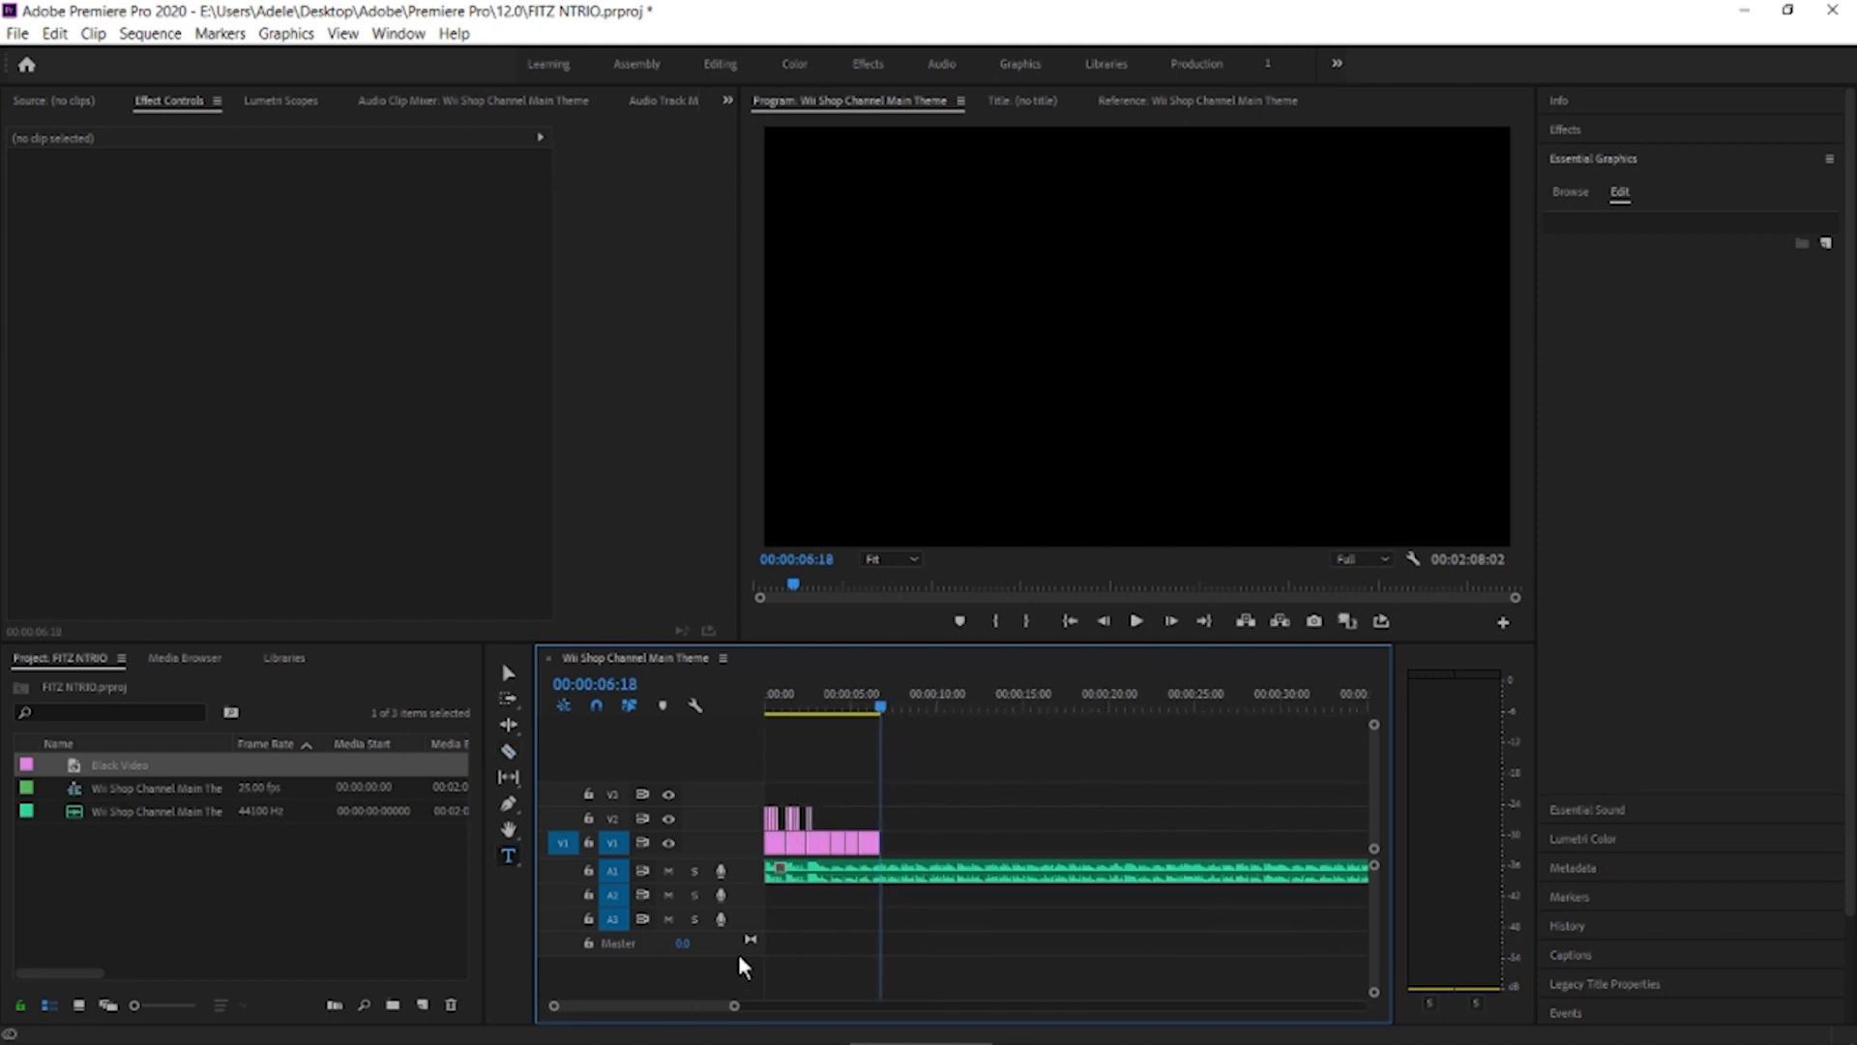
left_click_drag(882, 708, 731, 713)
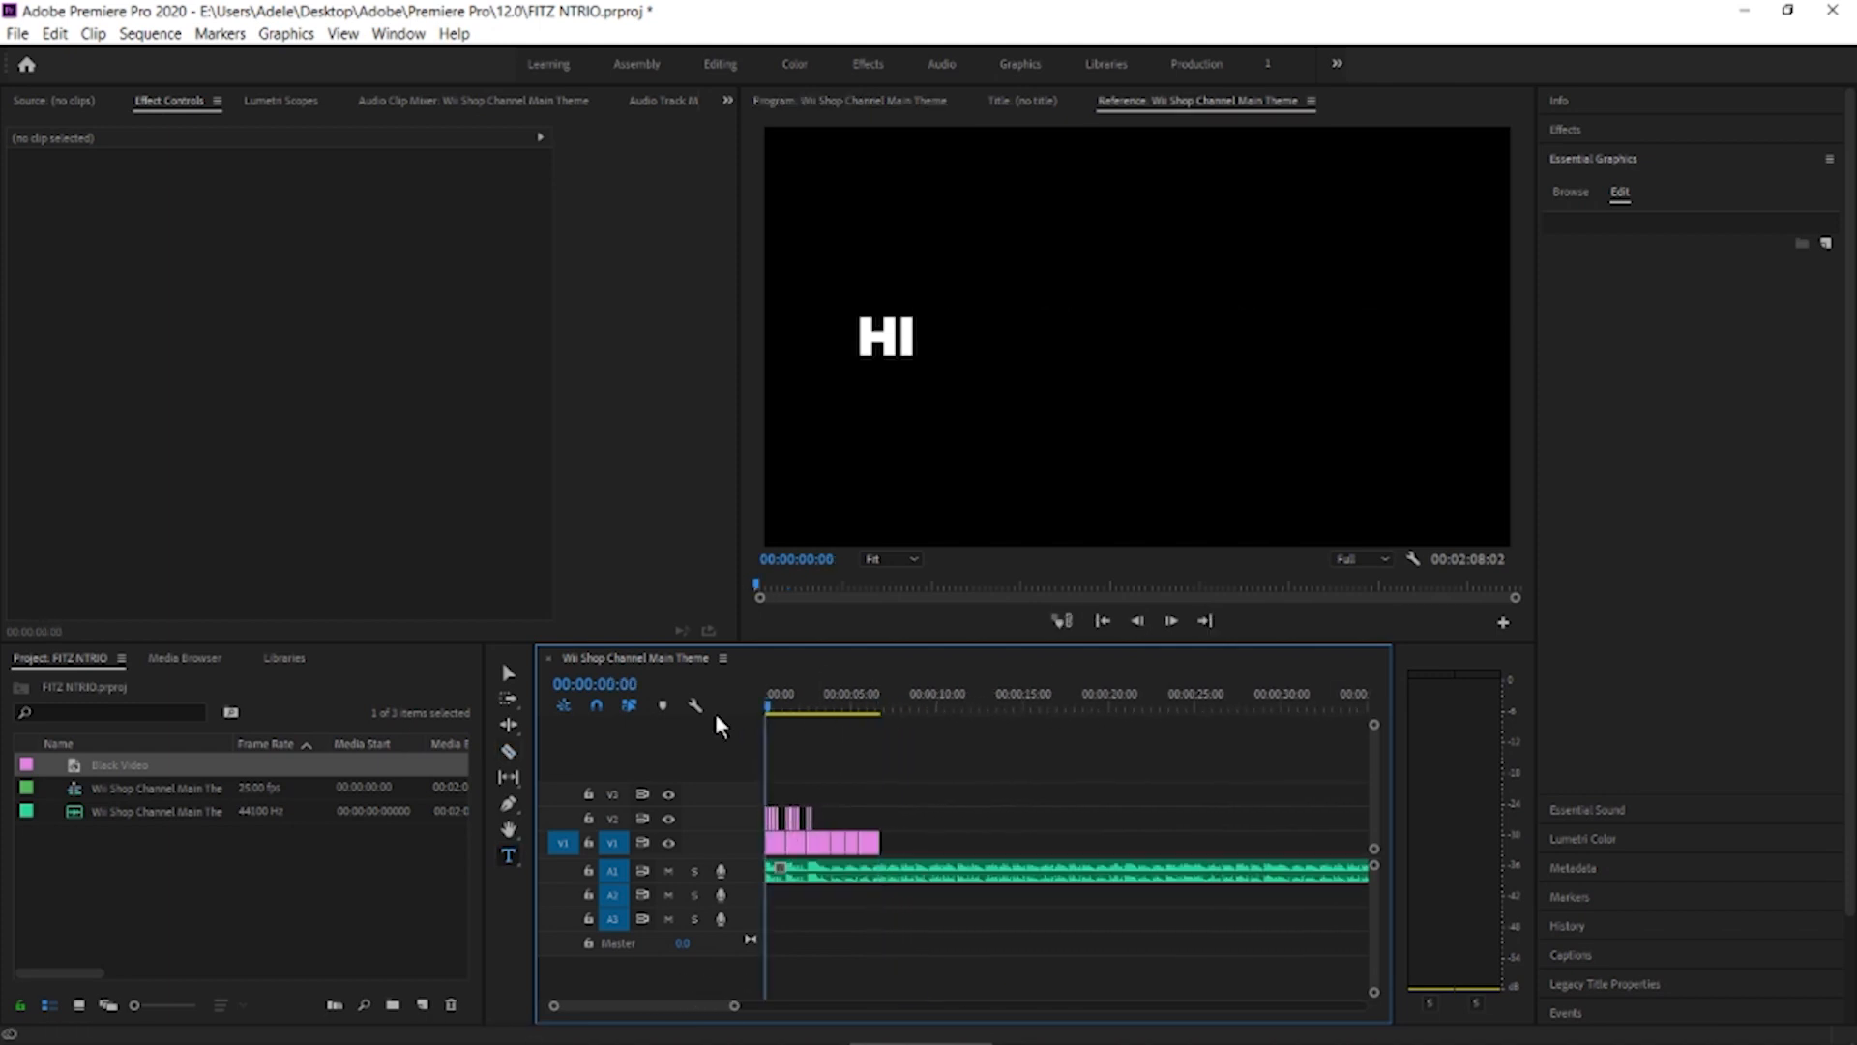